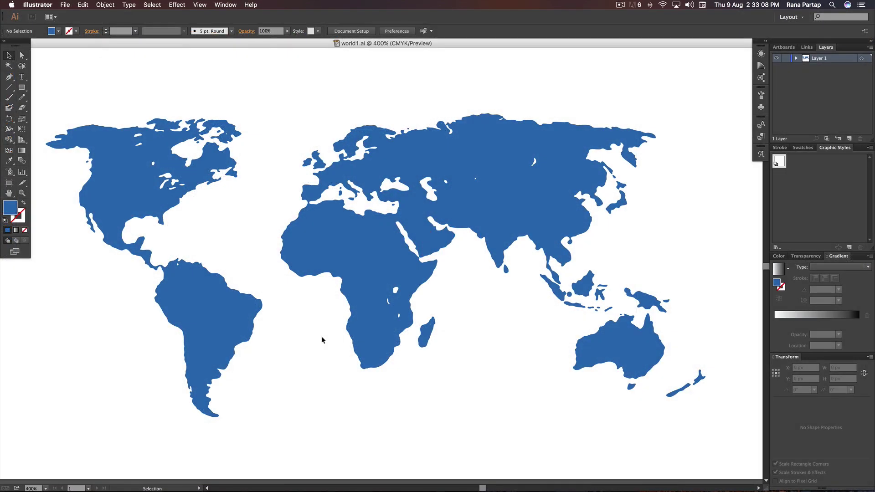
pyautogui.click(349, 256)
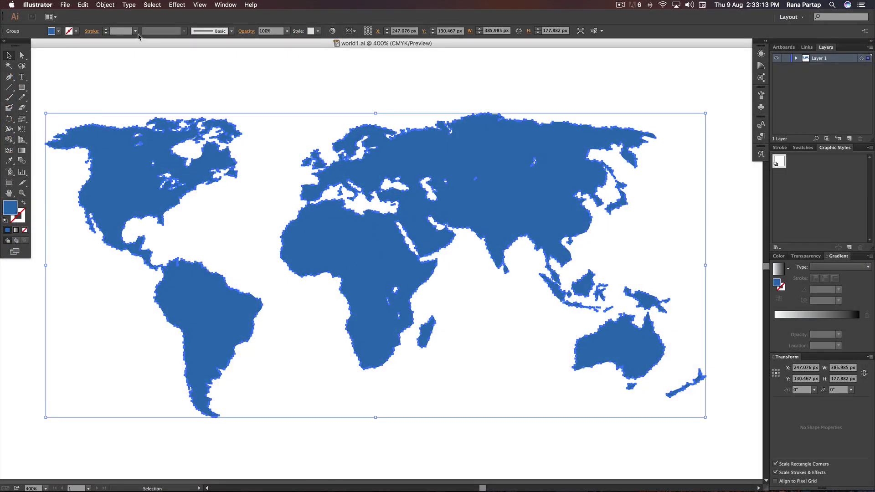
pyautogui.click(107, 6)
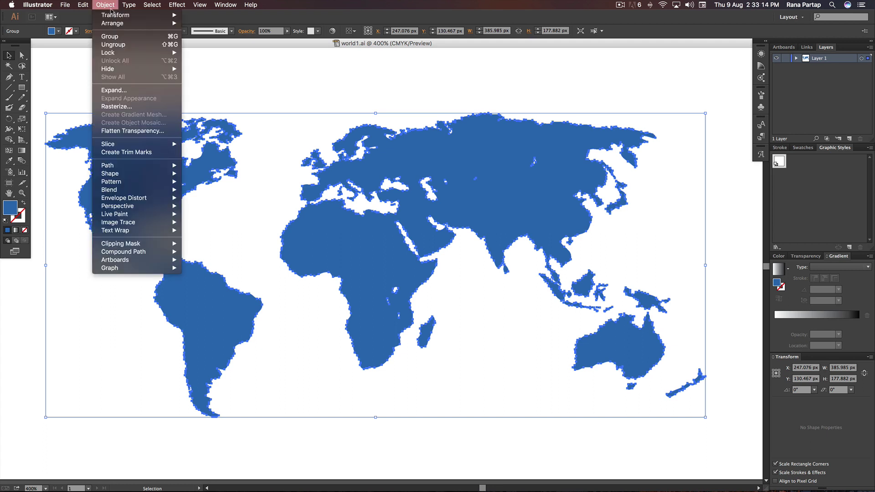
pyautogui.click(147, 91)
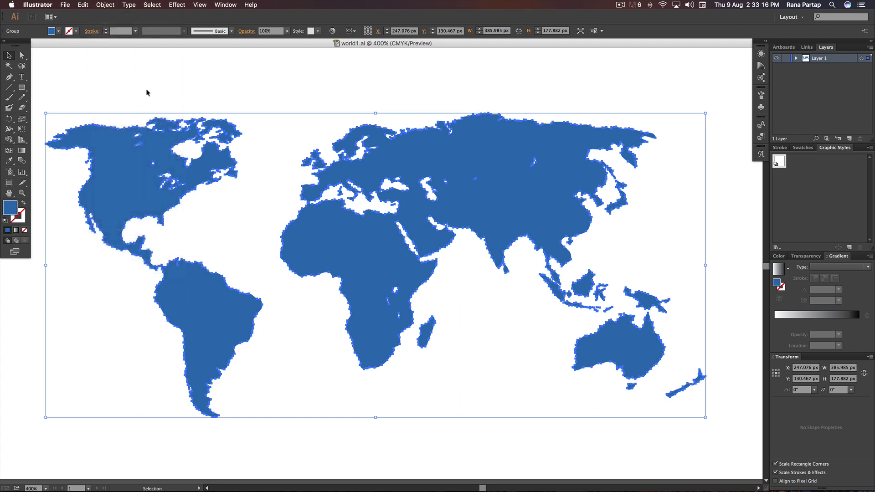
# Step: Save the world map as world1.ai on the Desktop in the legacy Illustrator 8 format
pyautogui.click(66, 5)
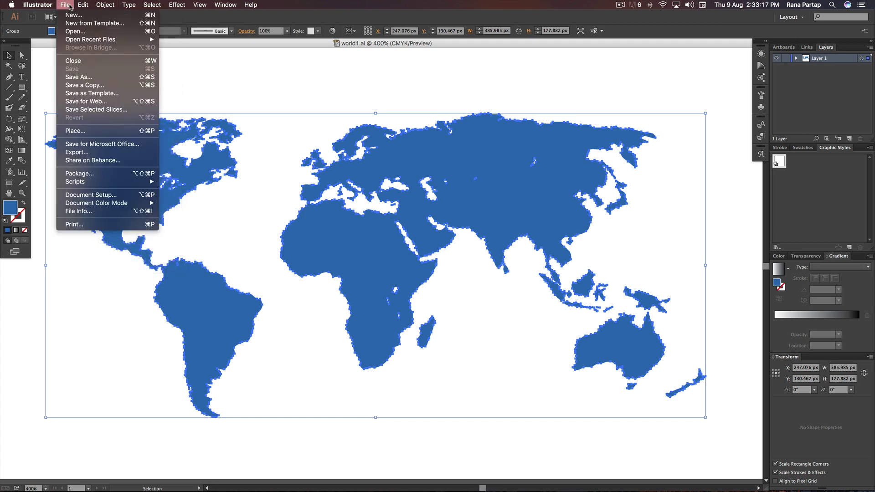
pyautogui.click(109, 77)
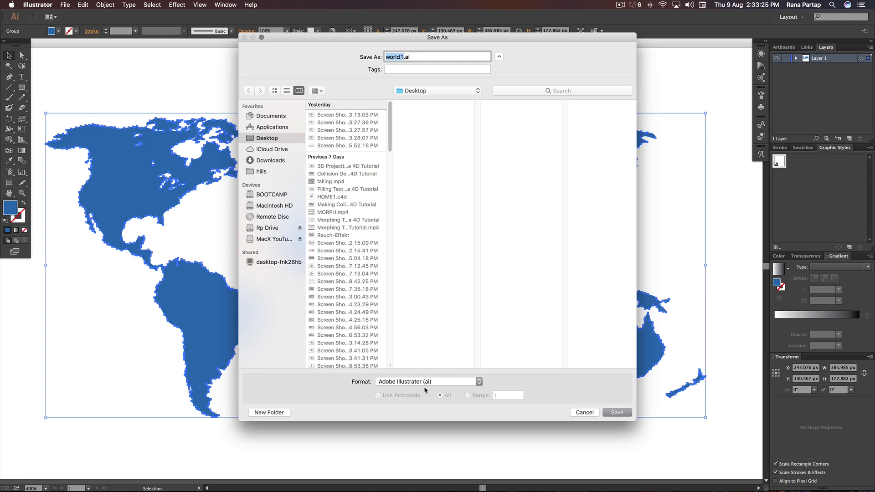
pyautogui.click(617, 413)
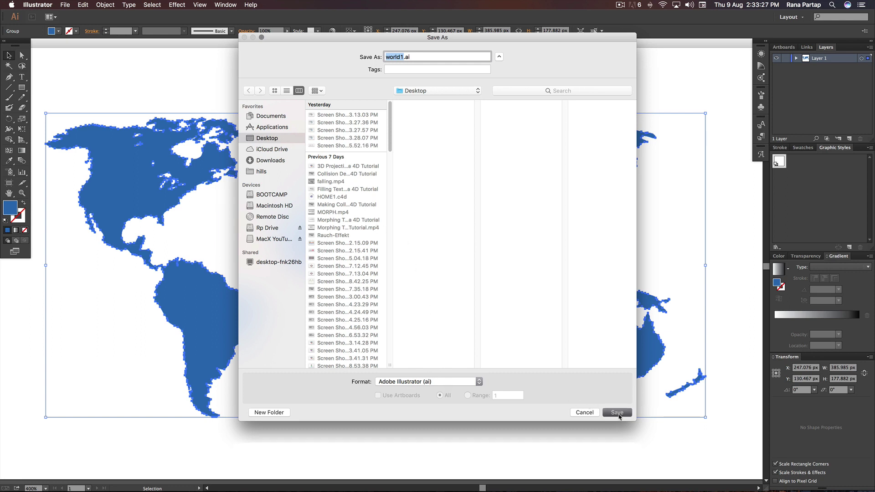
pyautogui.click(412, 112)
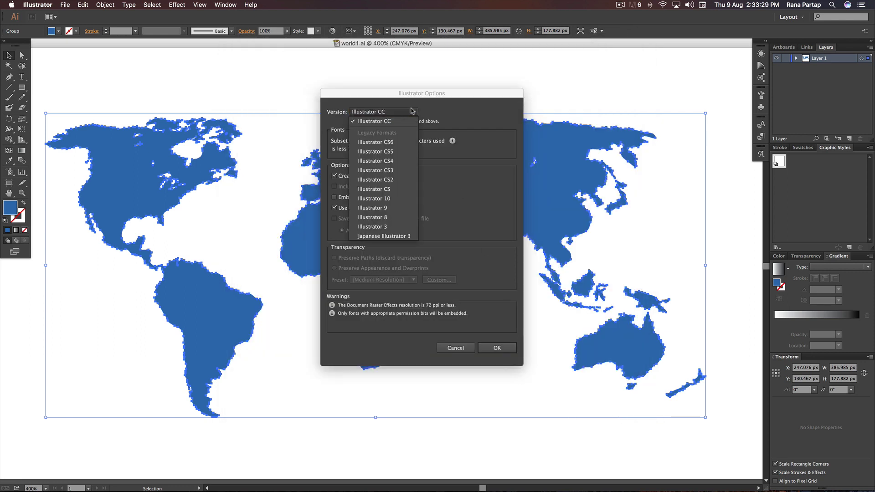
pyautogui.click(402, 217)
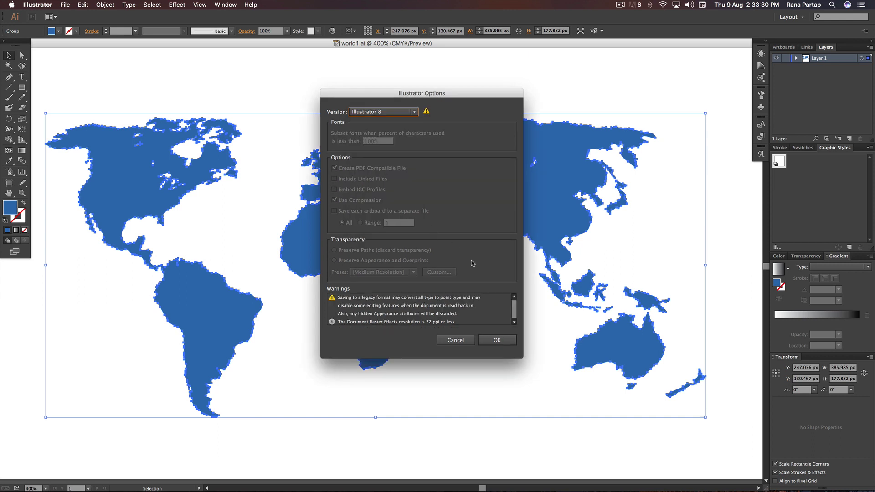
pyautogui.click(495, 341)
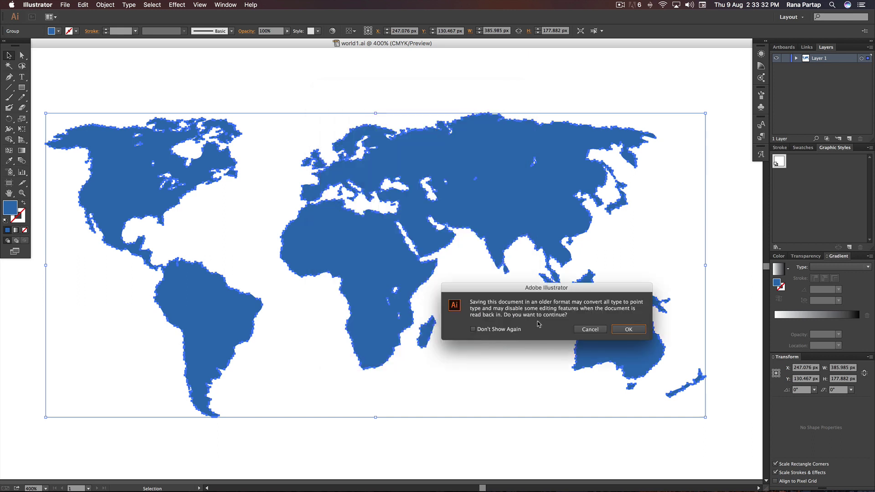
pyautogui.click(623, 326)
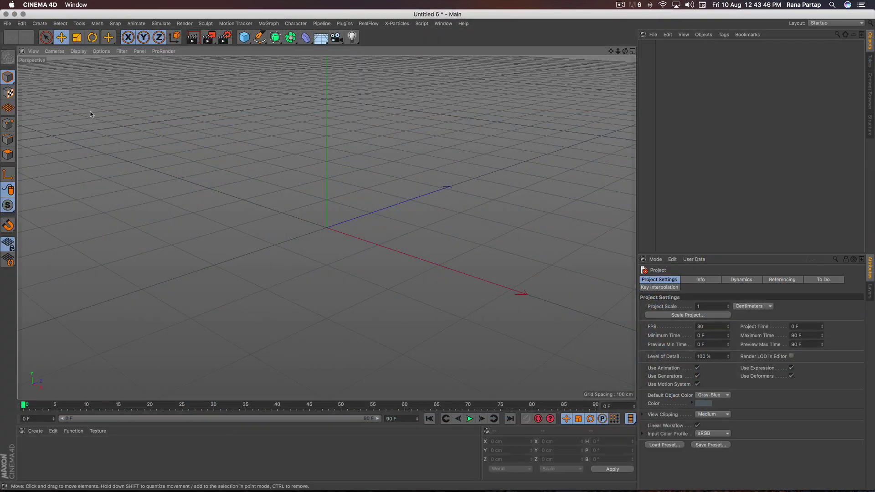
# Step: Switch to Cinema 4D and bring world1.ai from the Desktop into the scene at scale 1 centimeter with connected splines
pyautogui.click(7, 23)
pyautogui.click(40, 54)
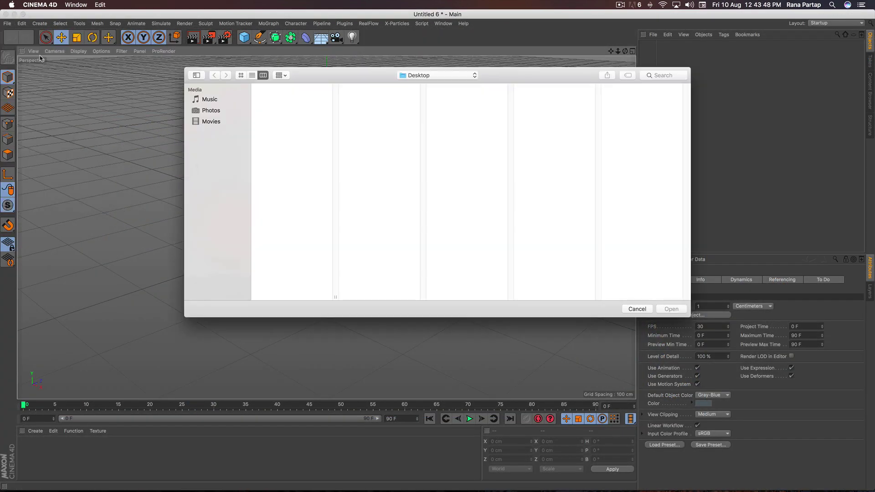
pyautogui.click(268, 114)
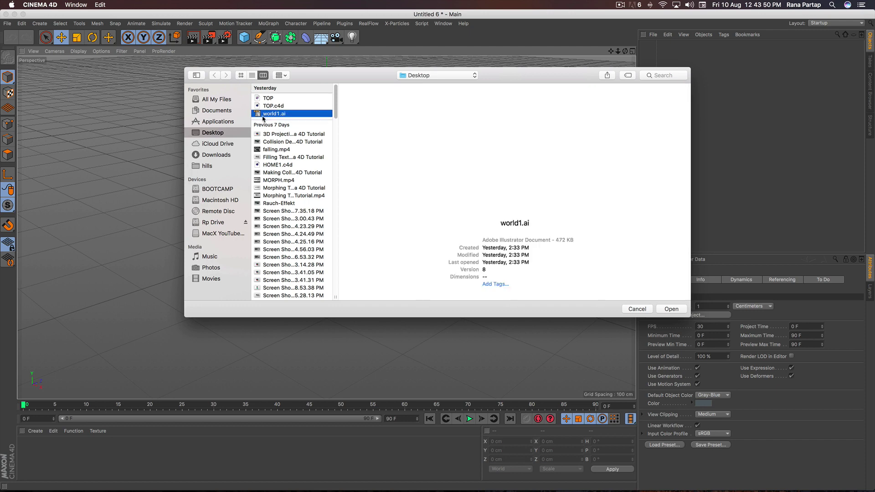
pyautogui.click(677, 312)
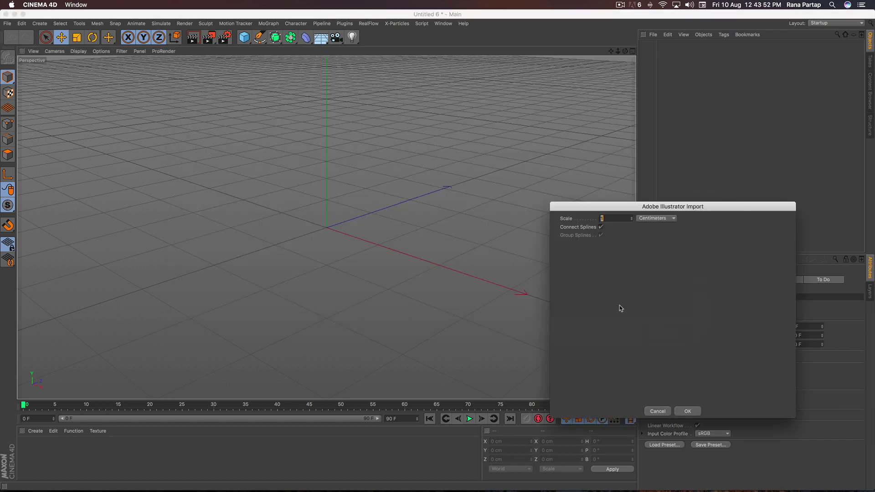
pyautogui.click(689, 412)
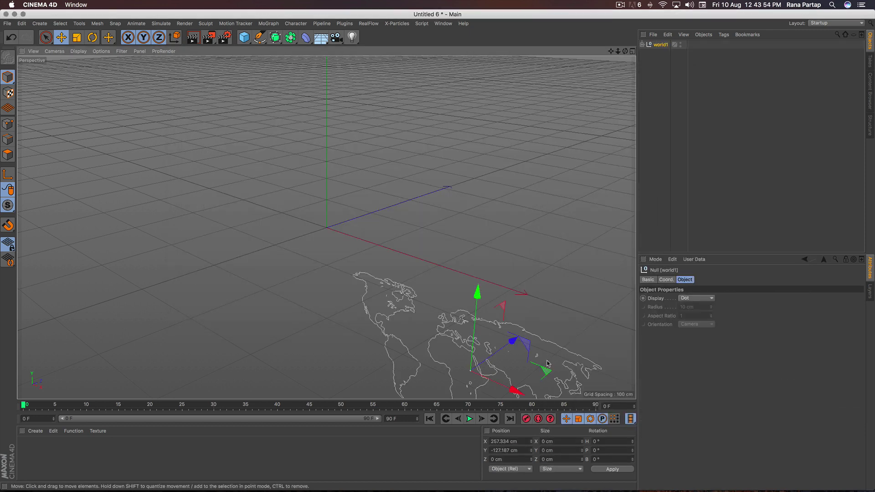
# Step: In the Front view, move the imported world1 map to about X -1 cm and Y 99 cm, centred on the vertical axis
pyautogui.scroll(-3, 414, 239)
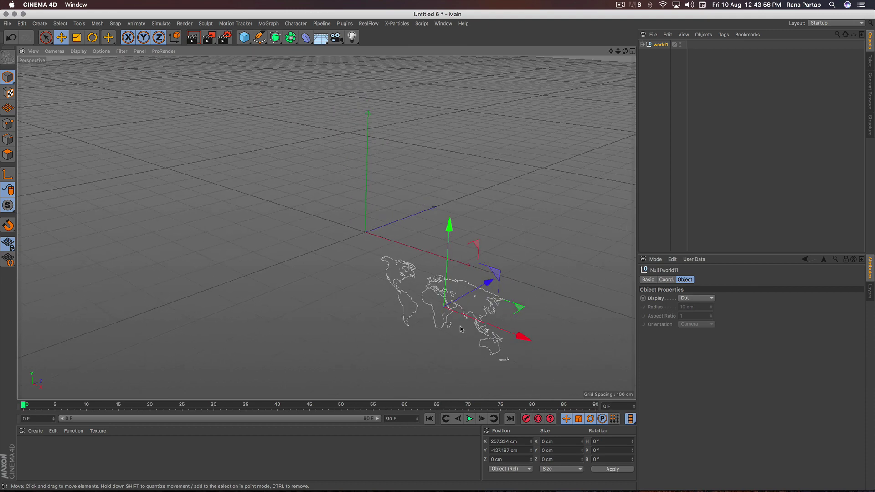
pyautogui.click(633, 51)
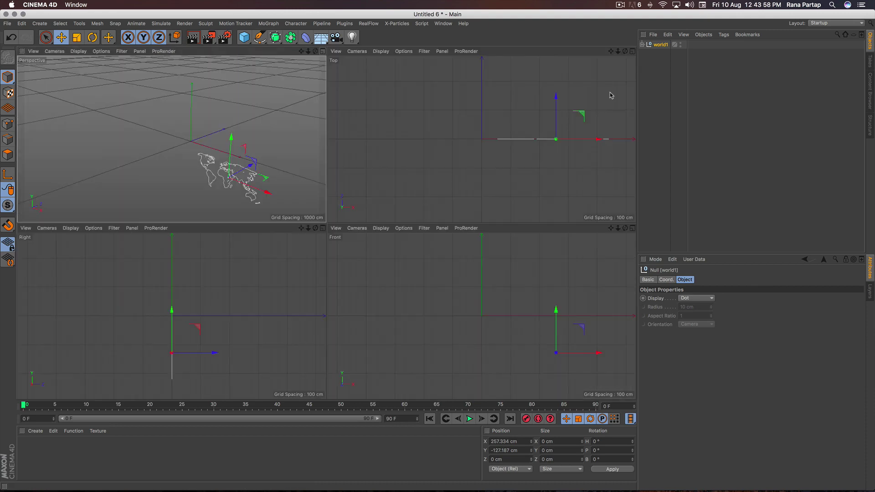
pyautogui.click(633, 228)
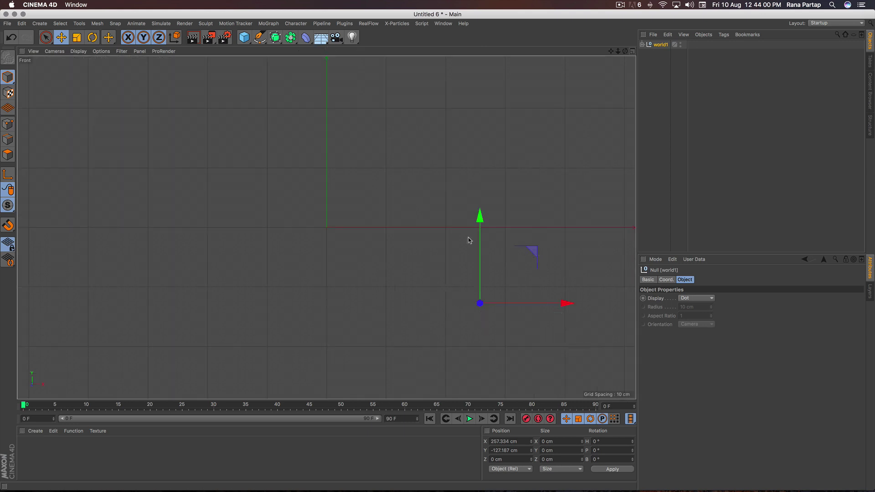
pyautogui.moveTo(552, 308); pyautogui.dragTo(398, 308)
pyautogui.moveTo(337, 222); pyautogui.dragTo(335, 97)
pyautogui.scroll(5, 356, 190)
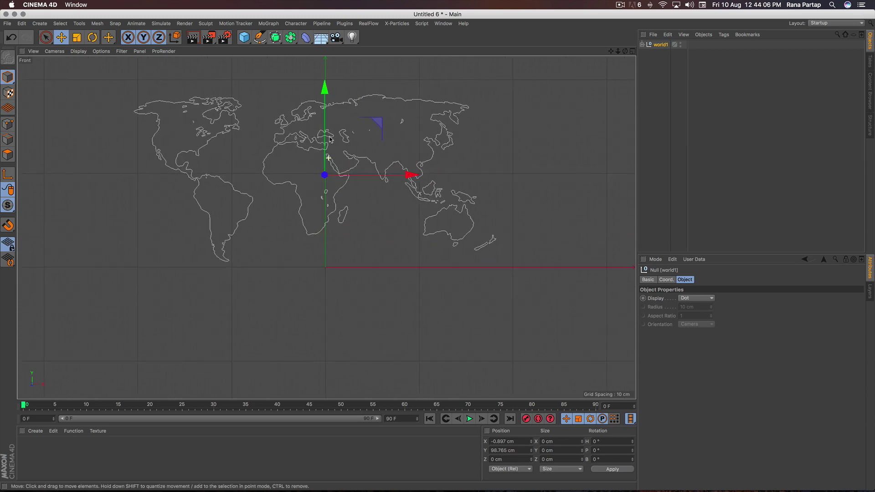
pyautogui.scroll(3, 356, 191)
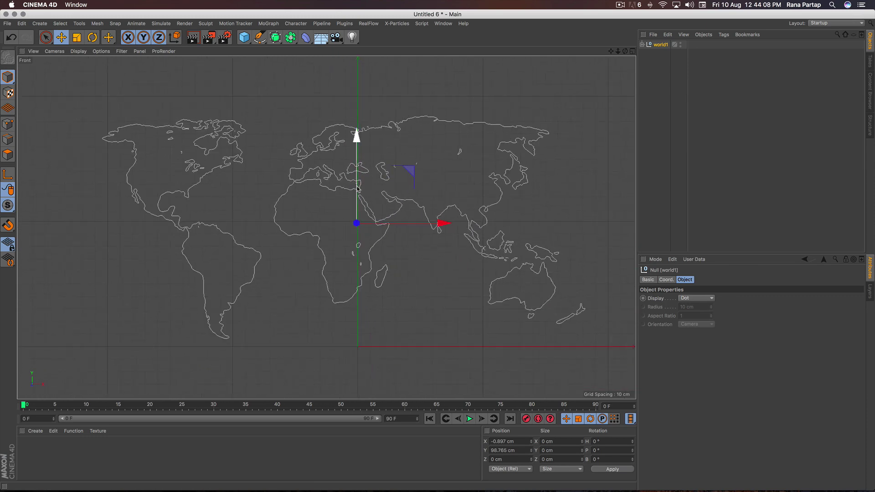
# Step: Examine which child path of world1 belongs to each continent and island outline, and finish with the whole group selected and collapsed
pyautogui.click(642, 45)
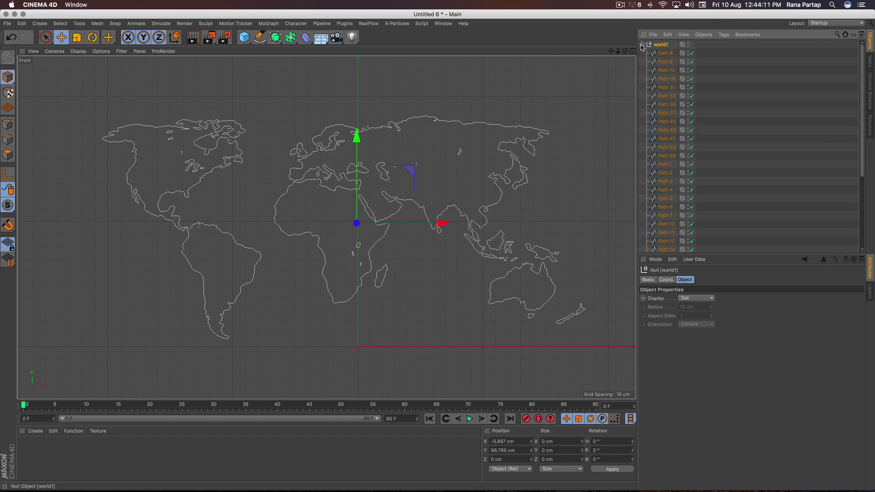
pyautogui.click(231, 167)
pyautogui.click(314, 181)
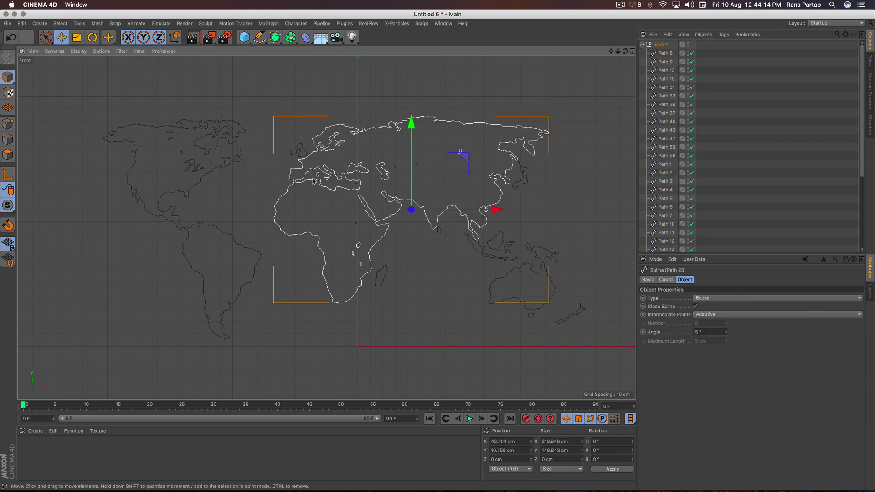
pyautogui.click(387, 271)
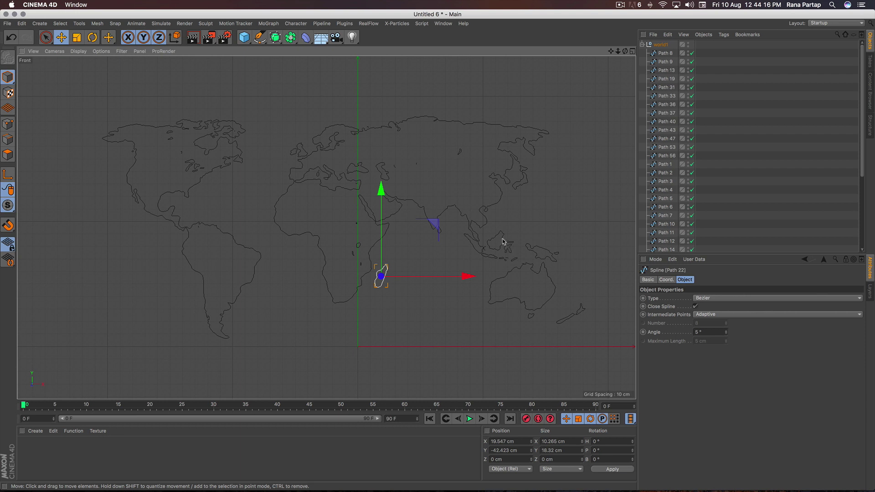
pyautogui.click(504, 242)
pyautogui.click(540, 268)
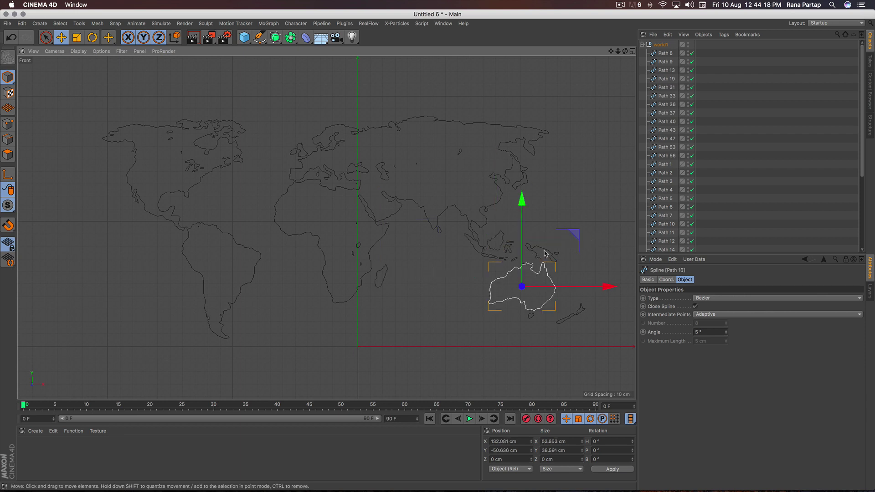
pyautogui.click(545, 254)
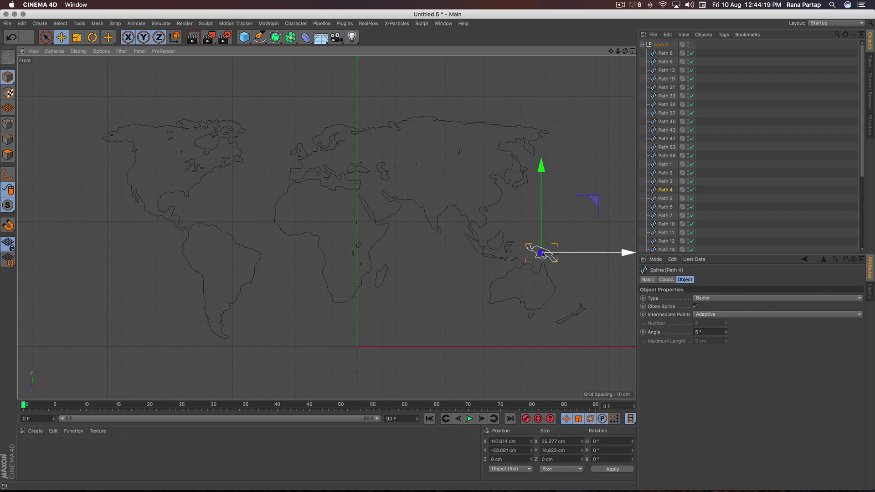
pyautogui.click(691, 191)
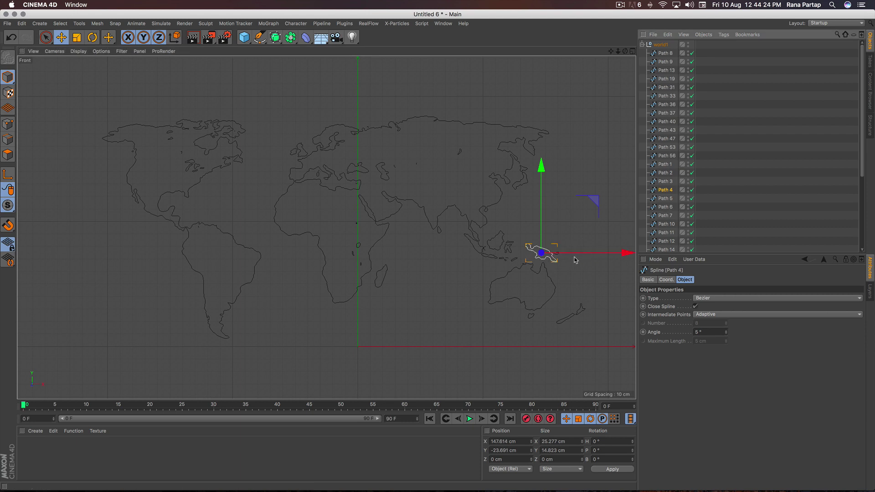
pyautogui.click(661, 46)
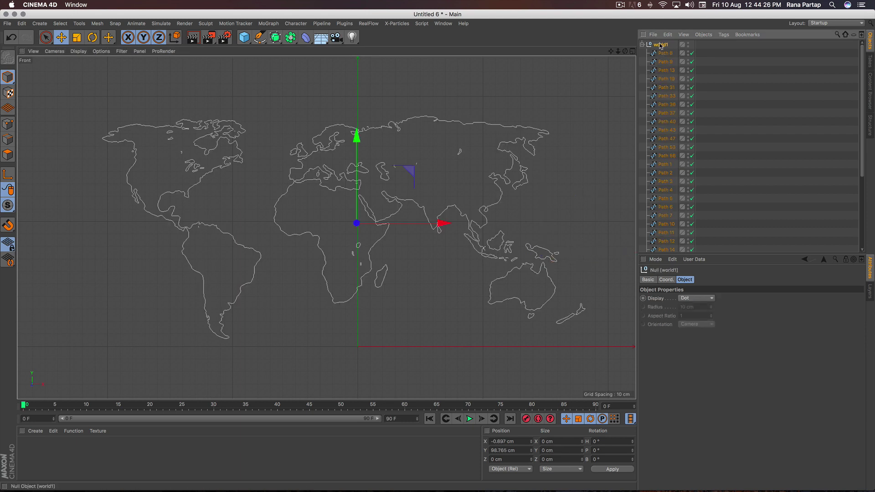
pyautogui.click(642, 45)
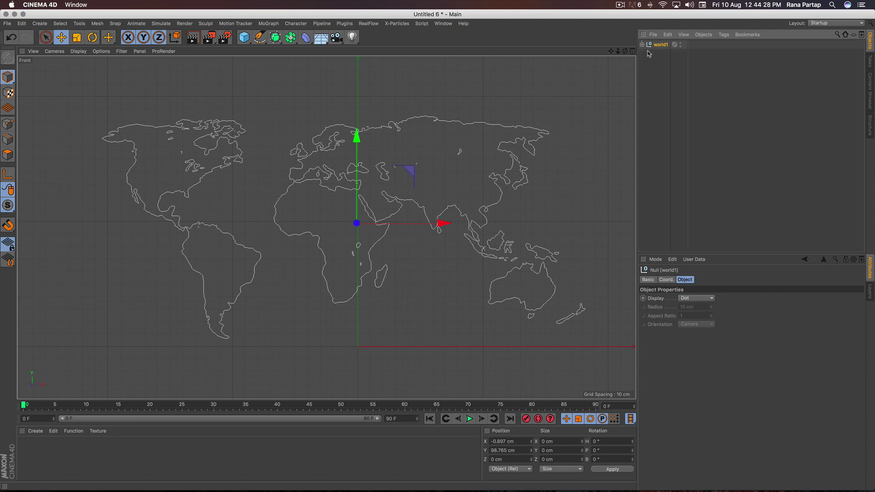
# Step: In the Perspective view, add an Extrude generator as the parent of the world1 splines
pyautogui.click(633, 52)
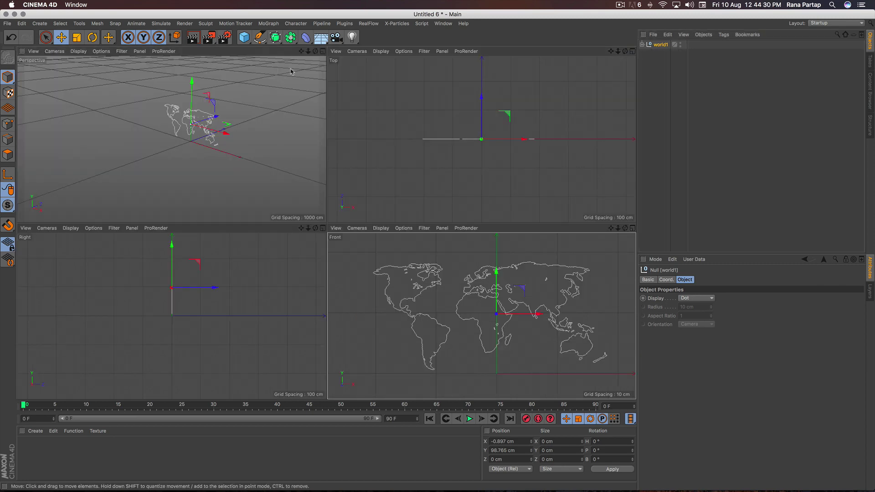
pyautogui.click(323, 51)
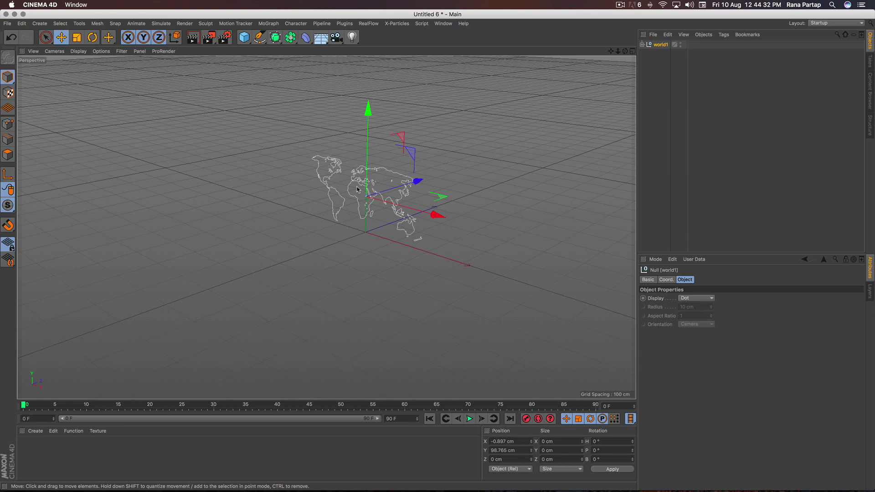
pyautogui.keyDown('alt'); pyautogui.moveTo(357, 190); pyautogui.dragTo(368, 160); pyautogui.keyUp('alt')
pyautogui.scroll(5, 369, 160)
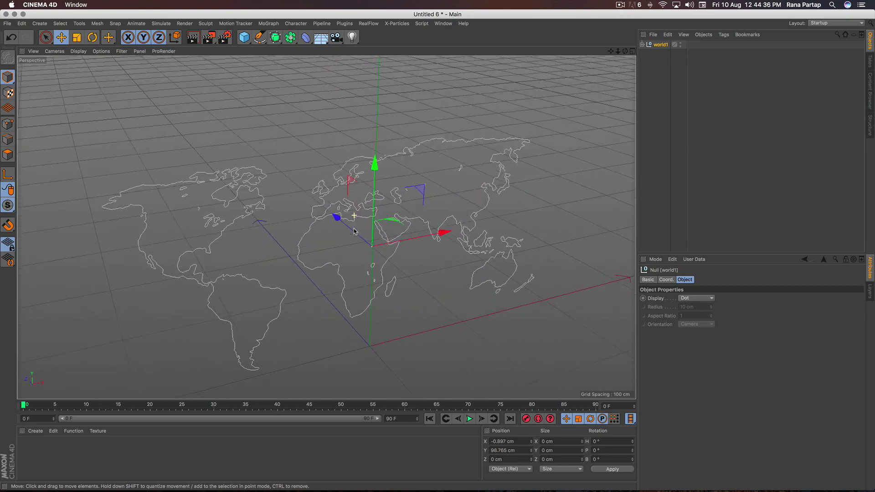
pyautogui.scroll(3, 355, 234)
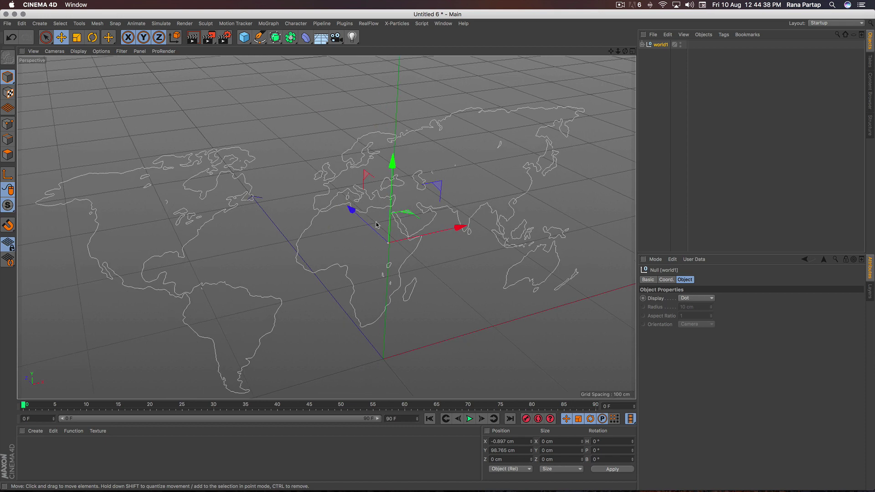
pyautogui.click(275, 37)
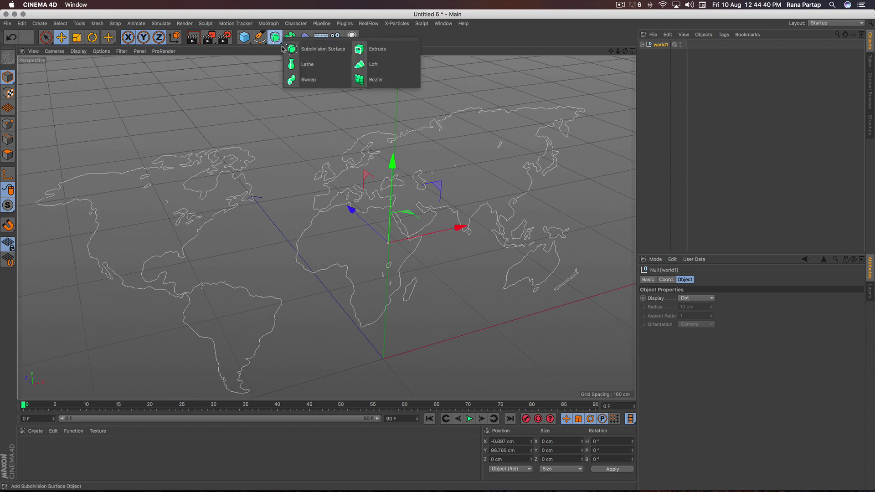
pyautogui.click(391, 58)
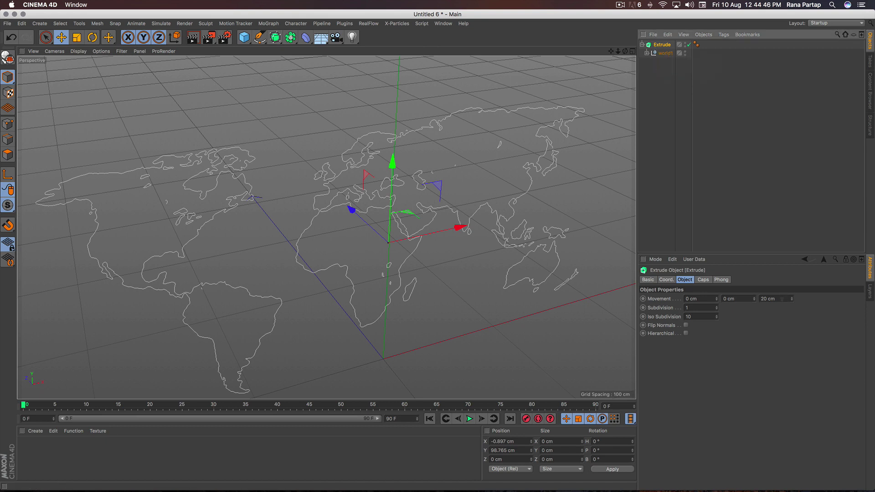
# Step: Enable the Hierarchical option of the Extrude object and check the extruded map from a closer angle
pyautogui.click(767, 299)
pyautogui.click(686, 334)
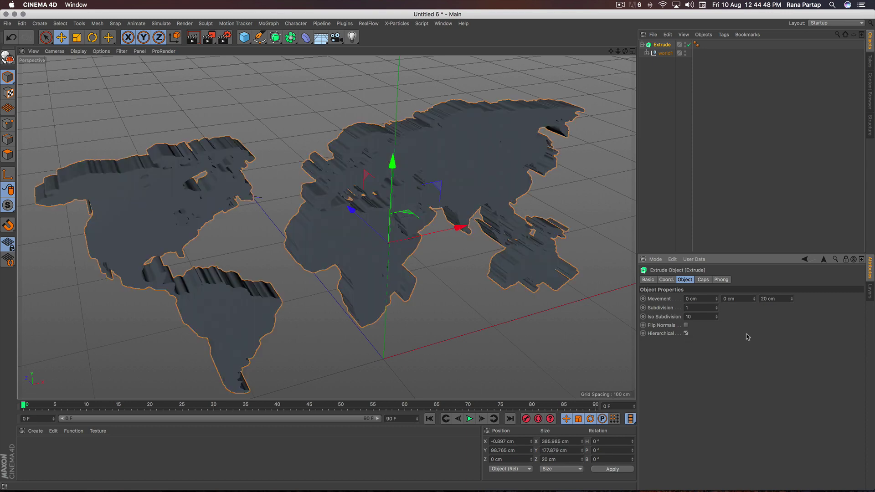
pyautogui.keyDown('alt'); pyautogui.moveTo(342, 214); pyautogui.dragTo(338, 185, button='right'); pyautogui.keyUp('alt')
pyautogui.keyDown('alt'); pyautogui.moveTo(339, 168); pyautogui.dragTo(342, 185); pyautogui.keyUp('alt')
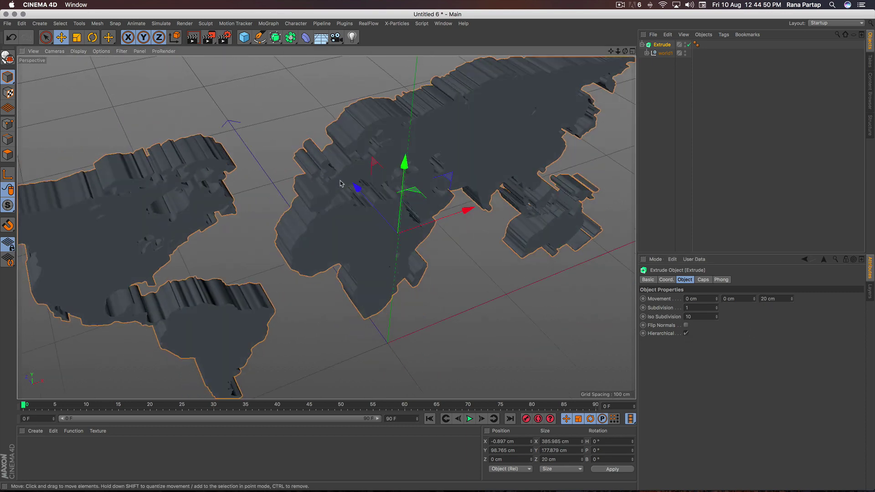
# Step: Display the extruded map with Gouraud shading plus lines in the Perspective view
pyautogui.keyDown('alt'); pyautogui.moveTo(342, 185); pyautogui.dragTo(346, 153, button='right'); pyautogui.keyUp('alt')
pyautogui.keyDown('alt'); pyautogui.moveTo(346, 154); pyautogui.dragTo(366, 197); pyautogui.keyUp('alt')
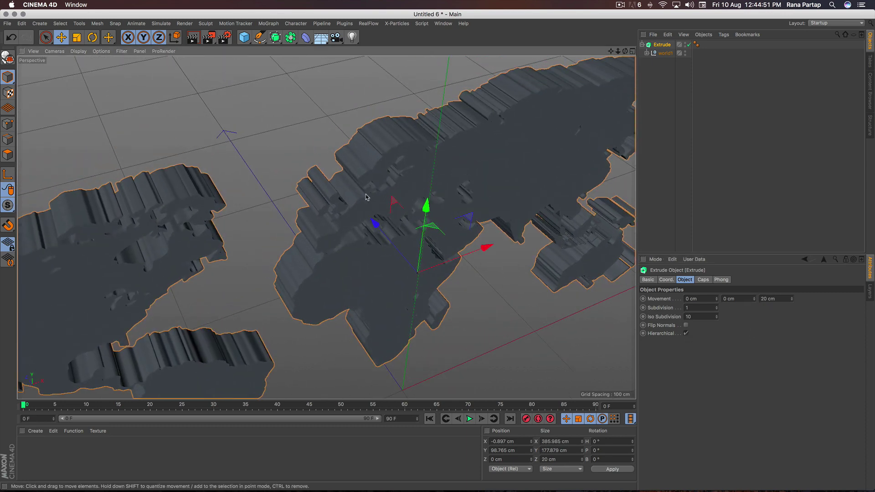
pyautogui.click(78, 51)
pyautogui.click(124, 73)
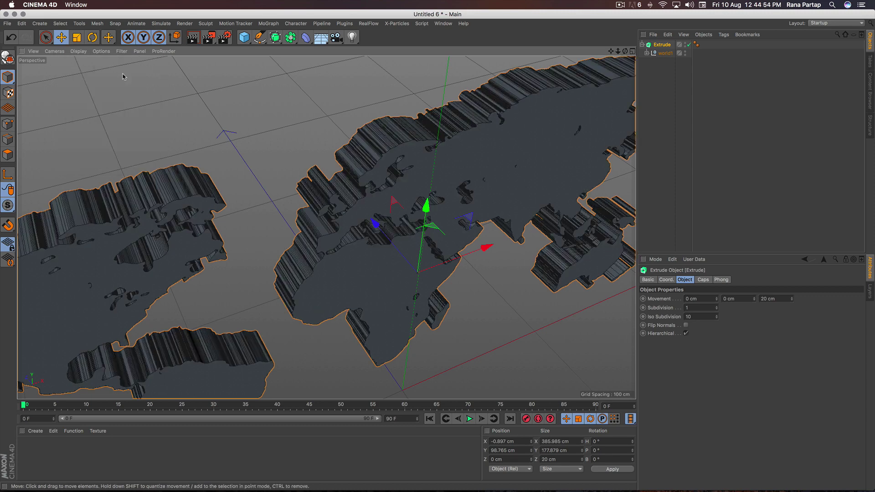
# Step: Set the Extrude object's Z movement to 4 cm and check the thinner map up close
pyautogui.click(785, 298)
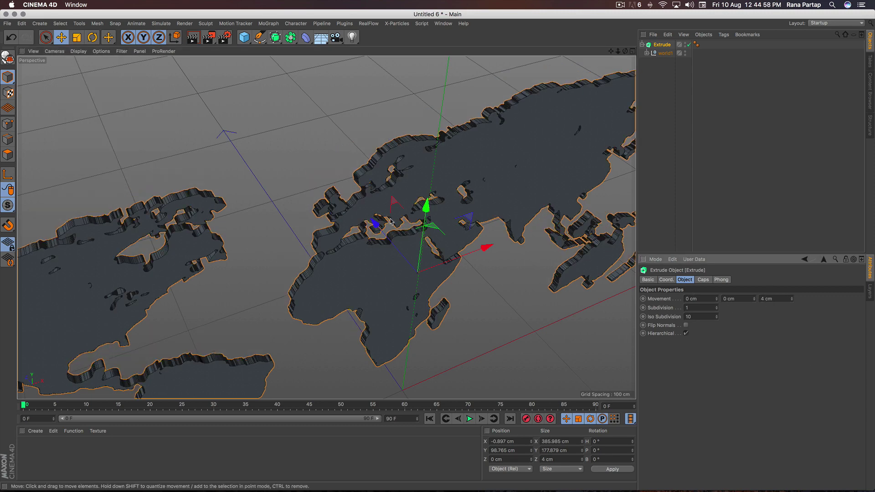
pyautogui.scroll(3, 397, 180)
pyautogui.keyDown('alt'); pyautogui.moveTo(398, 177); pyautogui.dragTo(382, 178); pyautogui.keyUp('alt')
pyautogui.scroll(-4, 384, 182)
pyautogui.scroll(3, 381, 190)
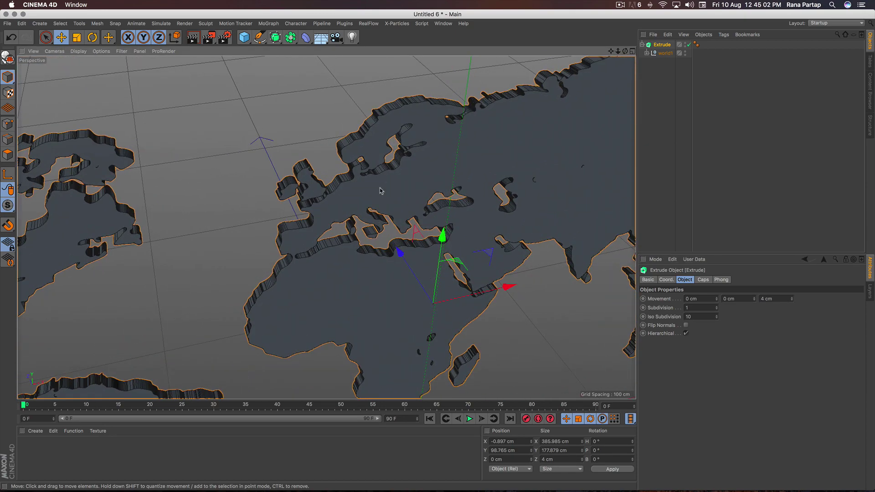
# Step: Set the Extrude caps to Quadrangles with a Regular Grid of 2 cm width and check the whole map
pyautogui.click(705, 280)
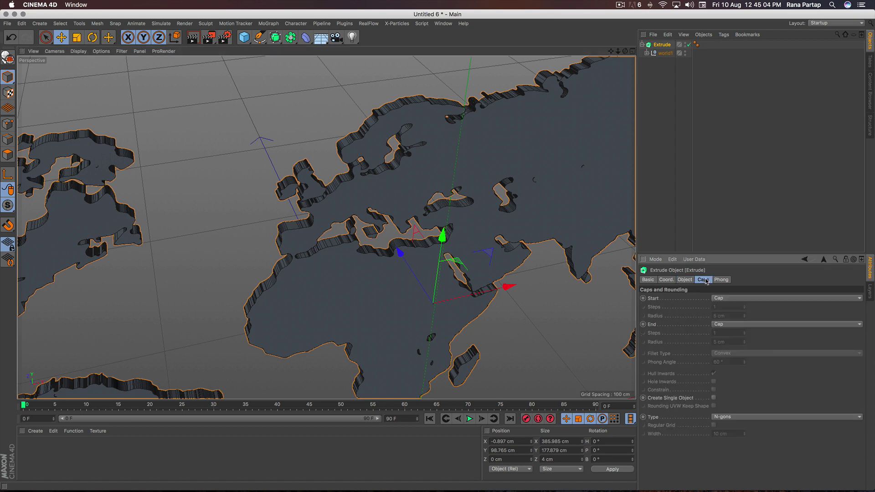
pyautogui.click(758, 418)
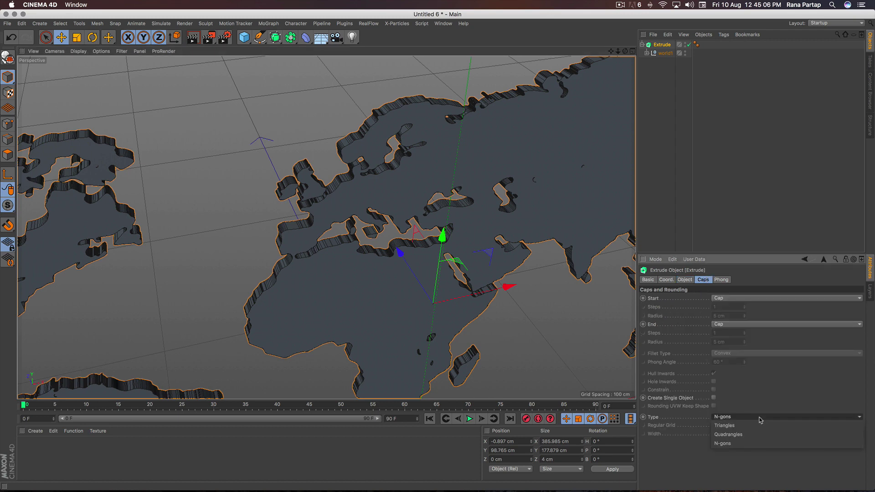
pyautogui.click(751, 435)
pyautogui.click(714, 425)
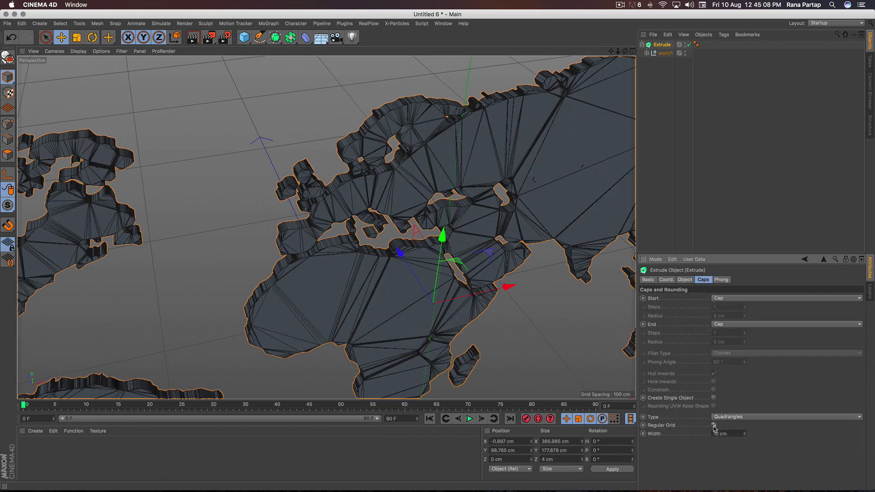
pyautogui.write('2')
pyautogui.press('Return')
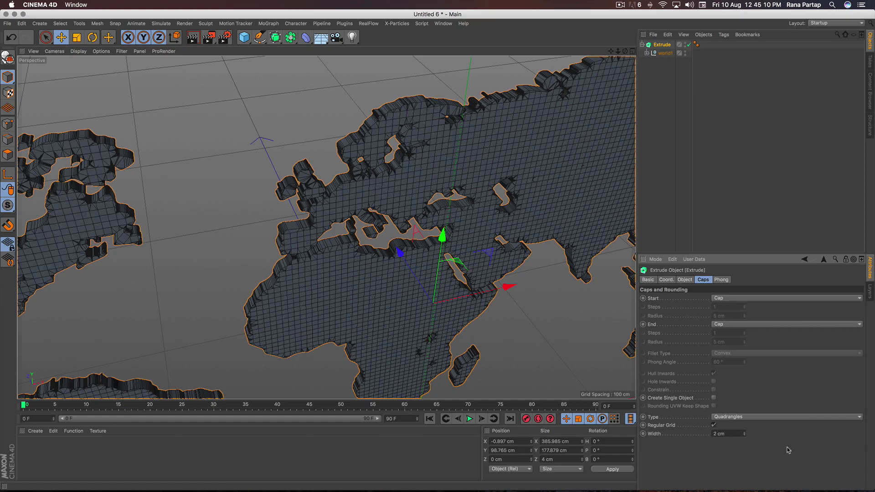
pyautogui.scroll(-3, 394, 216)
pyautogui.keyDown('alt'); pyautogui.moveTo(394, 216); pyautogui.dragTo(394, 176); pyautogui.keyUp('alt')
pyautogui.scroll(-5, 394, 175)
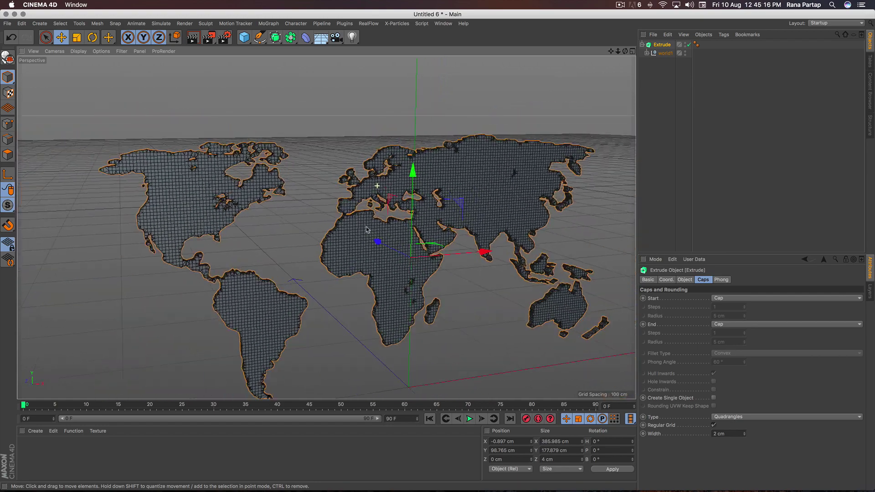
# Step: Group the Extrude and world1 objects under a new Null and expand that group in the object hierarchy
pyautogui.moveTo(646, 77); pyautogui.dragTo(667, 46)
pyautogui.rightClick(667, 46)
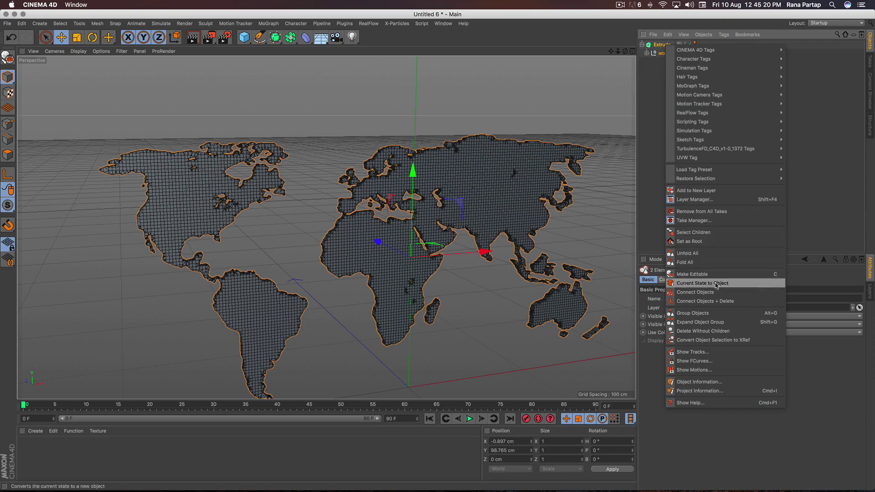
pyautogui.click(718, 313)
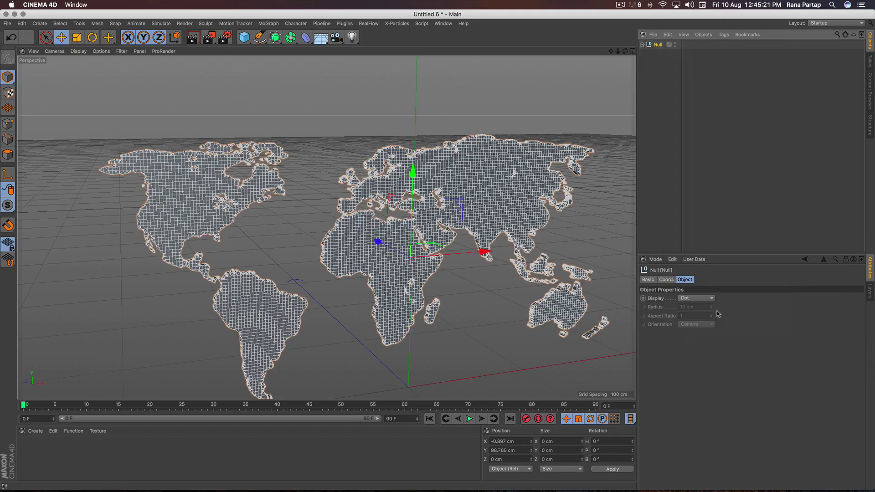
pyautogui.click(643, 44)
pyautogui.scroll(-2, 386, 203)
pyautogui.keyDown('alt'); pyautogui.moveTo(387, 202); pyautogui.dragTo(382, 205, button='right'); pyautogui.keyUp('alt')
pyautogui.keyDown('alt'); pyautogui.moveTo(382, 205); pyautogui.dragTo(403, 215); pyautogui.keyUp('alt')
pyautogui.keyDown('alt'); pyautogui.moveTo(403, 215); pyautogui.dragTo(429, 181, button='right'); pyautogui.keyUp('alt')
pyautogui.keyDown('alt'); pyautogui.moveTo(429, 181); pyautogui.dragTo(419, 182, button='middle'); pyautogui.keyUp('alt')
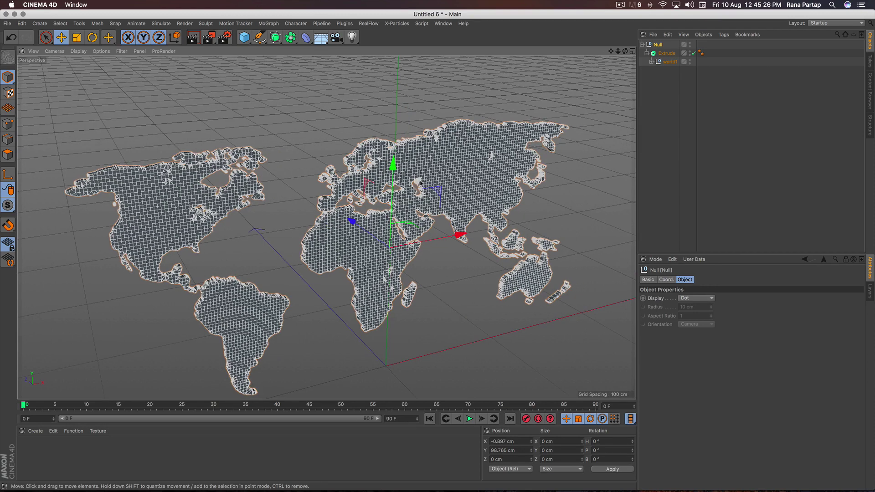
# Step: Add a Wrap deformer and make it a child of the Null, directly above the Extrude object
pyautogui.click(305, 37)
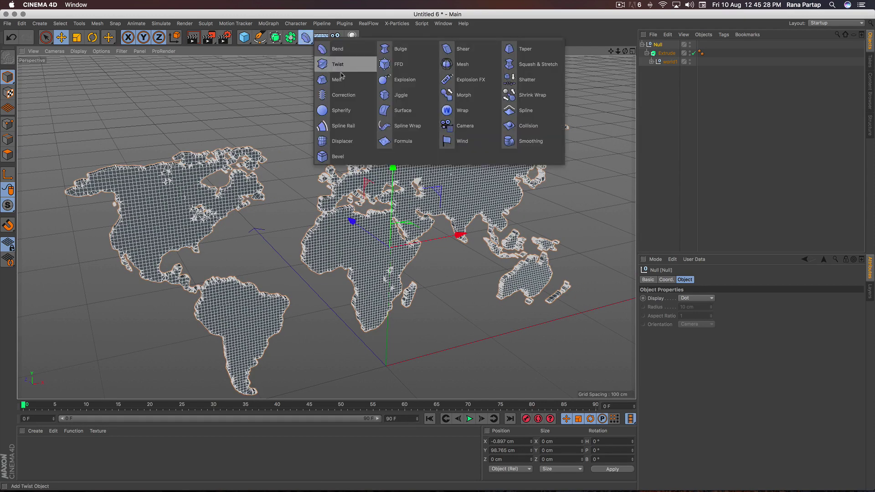
pyautogui.click(487, 115)
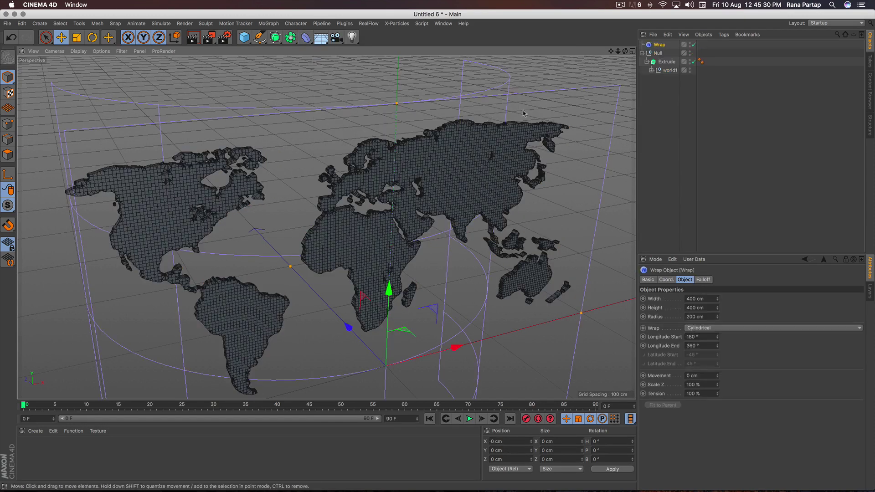
pyautogui.click(659, 46)
pyautogui.moveTo(662, 59); pyautogui.dragTo(661, 56)
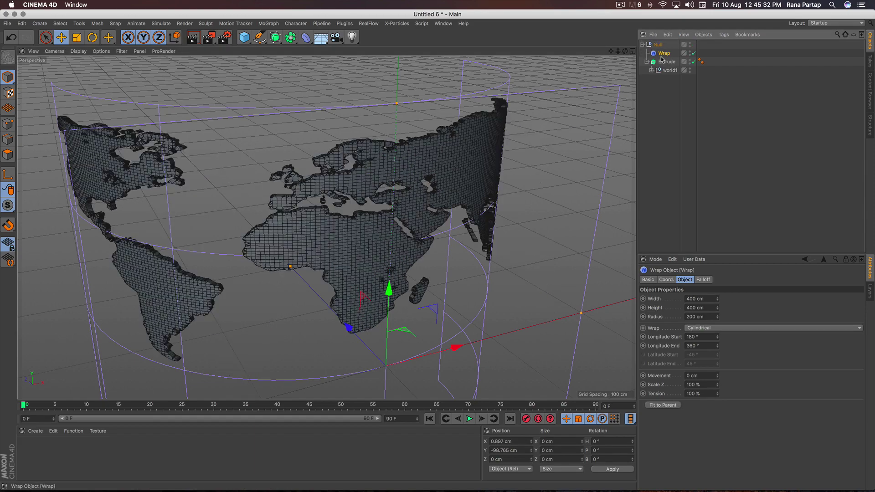
pyautogui.scroll(-3, 337, 205)
pyautogui.keyDown('alt'); pyautogui.moveTo(319, 205); pyautogui.dragTo(378, 197); pyautogui.keyUp('alt')
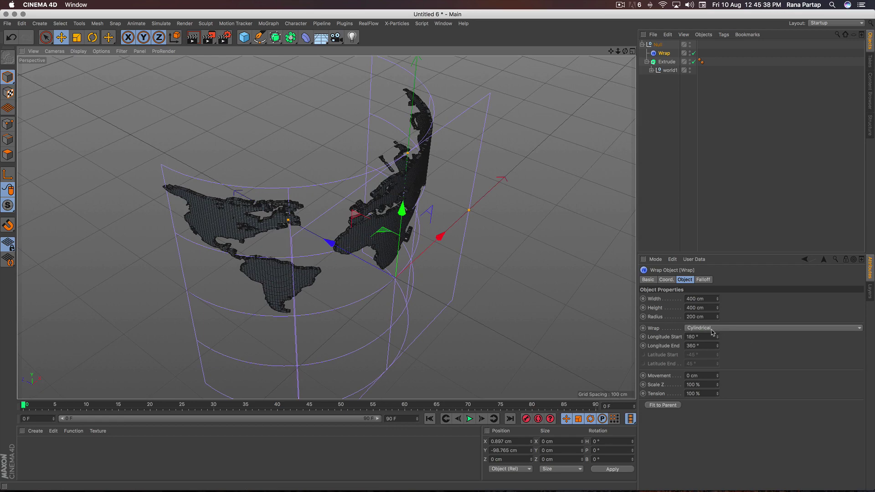
# Step: Set the deformer's wrap type to Spherical and check the curved map from the front
pyautogui.click(731, 331)
pyautogui.click(732, 339)
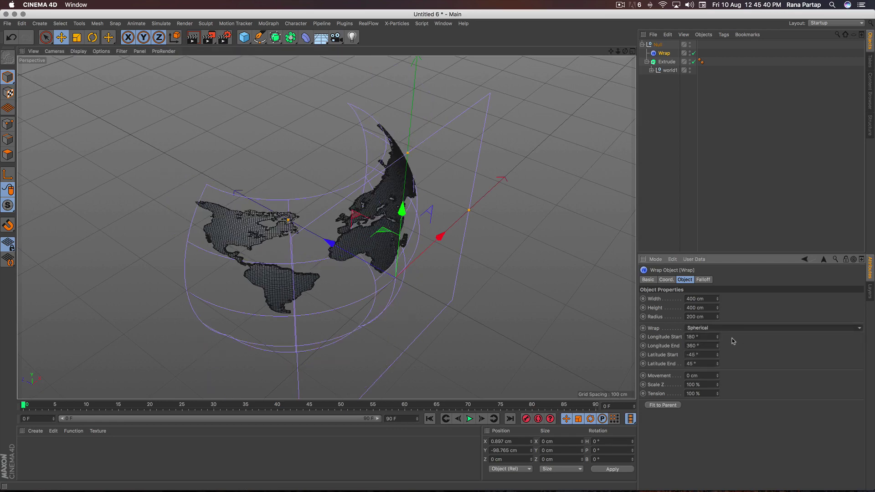
pyautogui.keyDown('alt'); pyautogui.moveTo(397, 241); pyautogui.dragTo(367, 188); pyautogui.keyUp('alt')
pyautogui.keyDown('alt'); pyautogui.moveTo(368, 188); pyautogui.dragTo(395, 223, button='middle'); pyautogui.keyUp('alt')
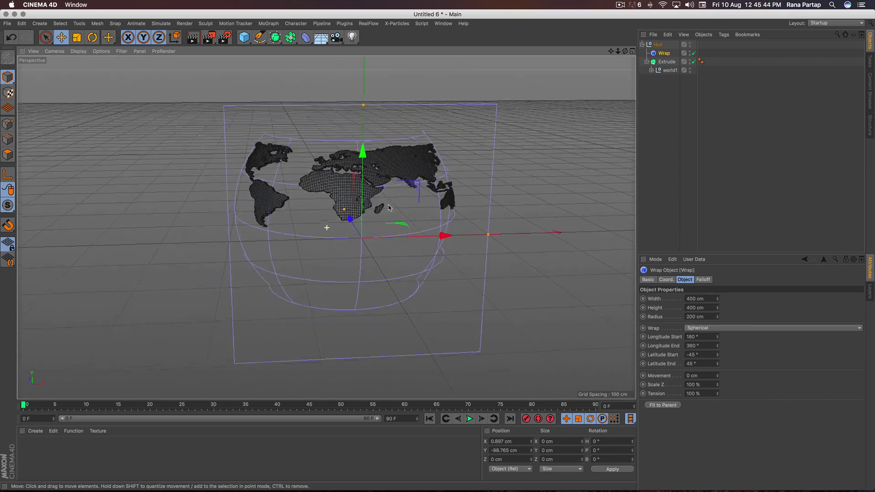
# Step: Reduce the Wrap deformer's height to 262 cm and move it up to Y about 1.2 cm
pyautogui.scroll(3, 393, 221)
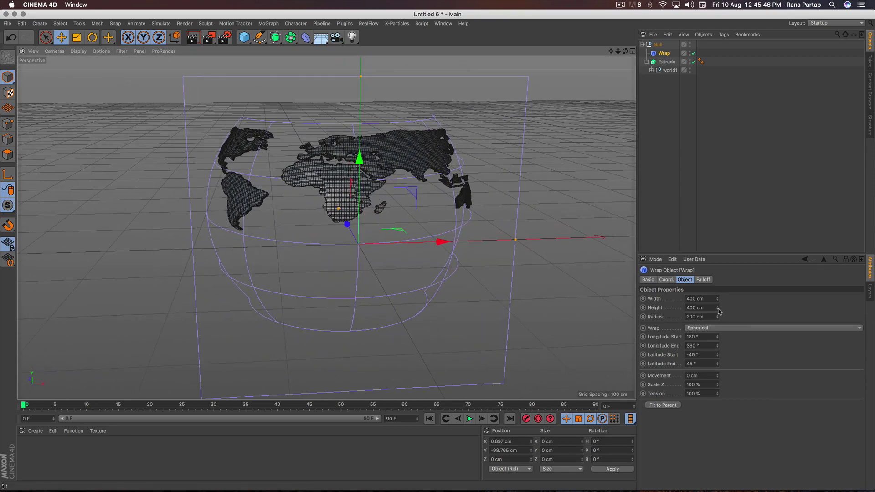
pyautogui.moveTo(719, 312); pyautogui.dragTo(719, 360)
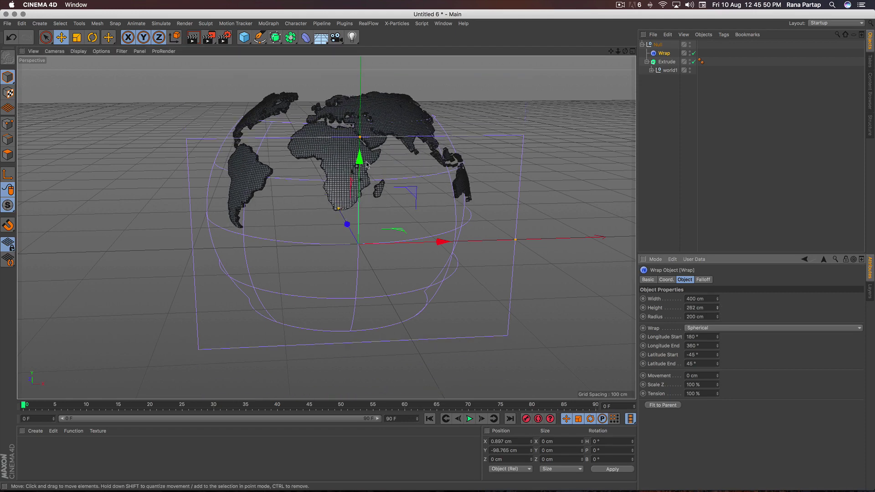
pyautogui.moveTo(367, 165); pyautogui.dragTo(416, 131)
pyautogui.scroll(-3, 377, 110)
pyautogui.keyDown('alt'); pyautogui.moveTo(363, 124); pyautogui.dragTo(362, 214, button='middle'); pyautogui.keyUp('alt')
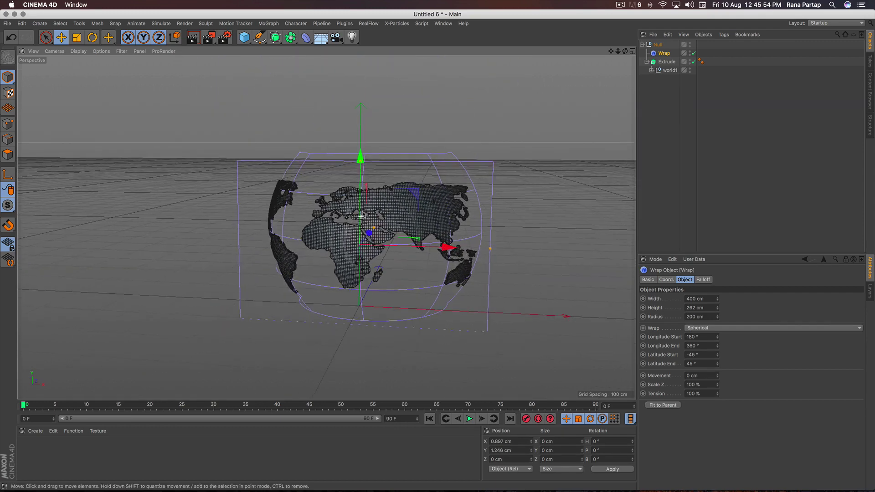
# Step: Set the Wrap deformer's height to 202 cm and check the continents' curvature from several angles
pyautogui.scroll(2, 361, 216)
pyautogui.moveTo(717, 309); pyautogui.dragTo(718, 336)
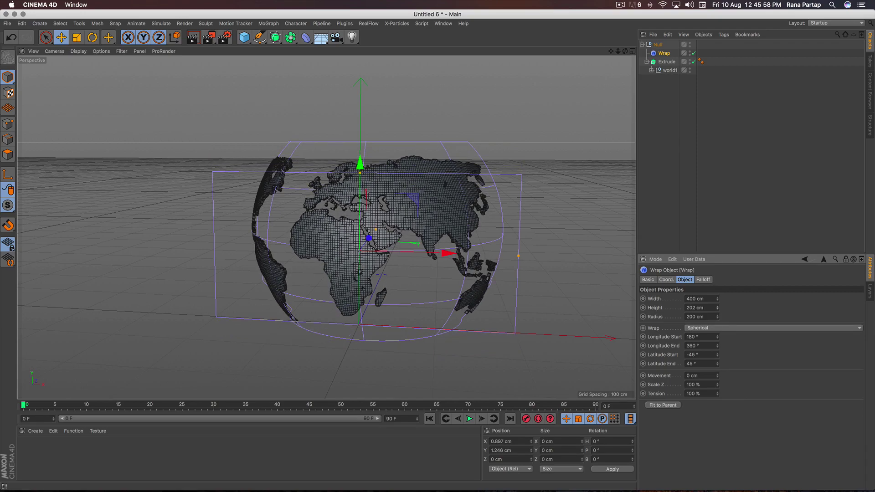
pyautogui.keyDown('alt'); pyautogui.moveTo(329, 222); pyautogui.dragTo(399, 236); pyautogui.keyUp('alt')
pyautogui.scroll(5, 379, 229)
pyautogui.keyDown('alt'); pyautogui.moveTo(382, 192); pyautogui.dragTo(382, 226, button='right'); pyautogui.keyUp('alt')
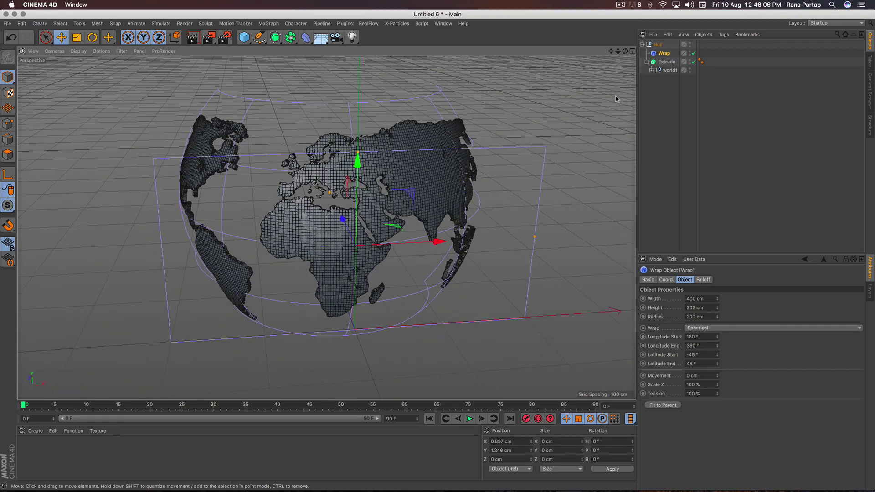
# Step: In the Top view, move the Null with the wrapped map along Z to about -200 cm
pyautogui.click(659, 45)
pyautogui.click(633, 51)
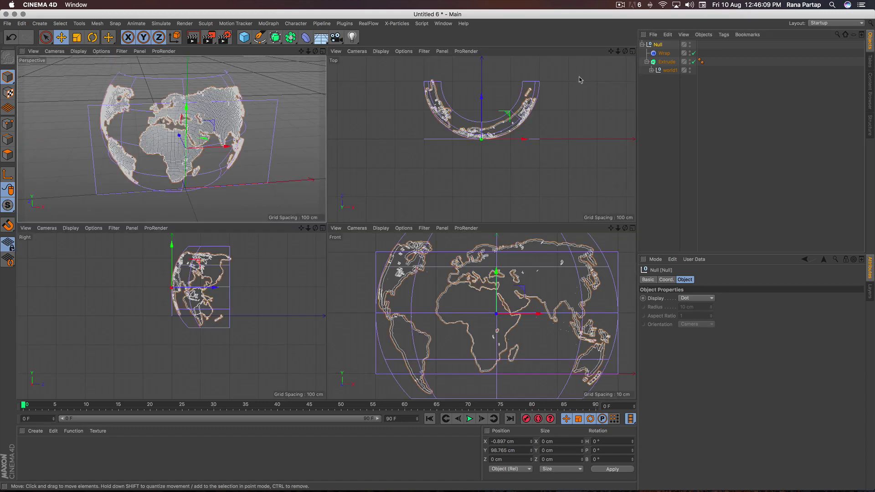
pyautogui.click(632, 51)
pyautogui.keyDown('alt'); pyautogui.moveTo(330, 188); pyautogui.dragTo(349, 205, button='middle'); pyautogui.keyUp('alt')
pyautogui.scroll(3, 349, 205)
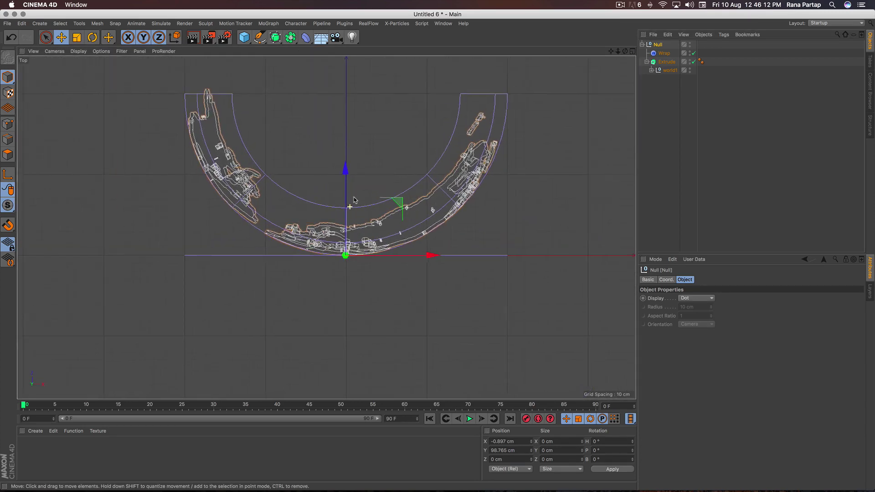
pyautogui.scroll(-2, 349, 206)
pyautogui.moveTo(346, 160); pyautogui.dragTo(340, 293)
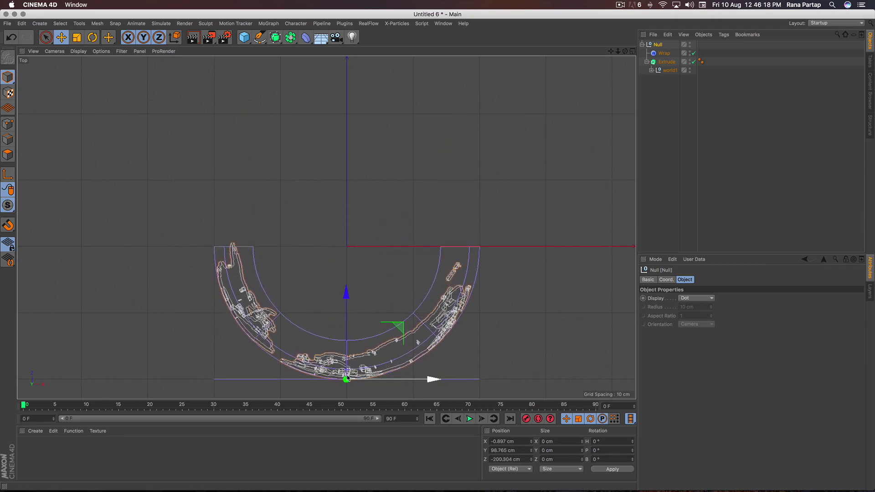
pyautogui.scroll(-2, 344, 322)
pyautogui.scroll(1, 346, 312)
pyautogui.keyDown('alt'); pyautogui.moveTo(346, 310); pyautogui.dragTo(348, 291, button='middle'); pyautogui.keyUp('alt')
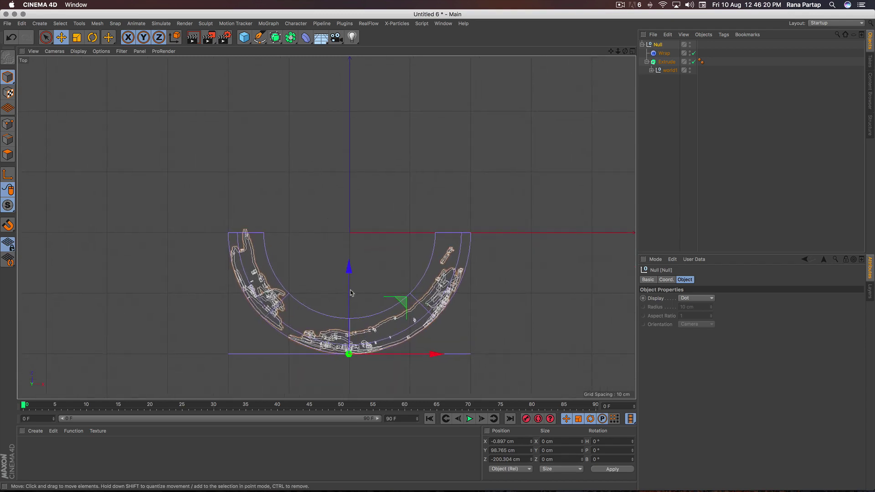
# Step: Move only the Null's axis back near the world origin at Z about -0.3 cm, leaving axis modification off
pyautogui.click(8, 174)
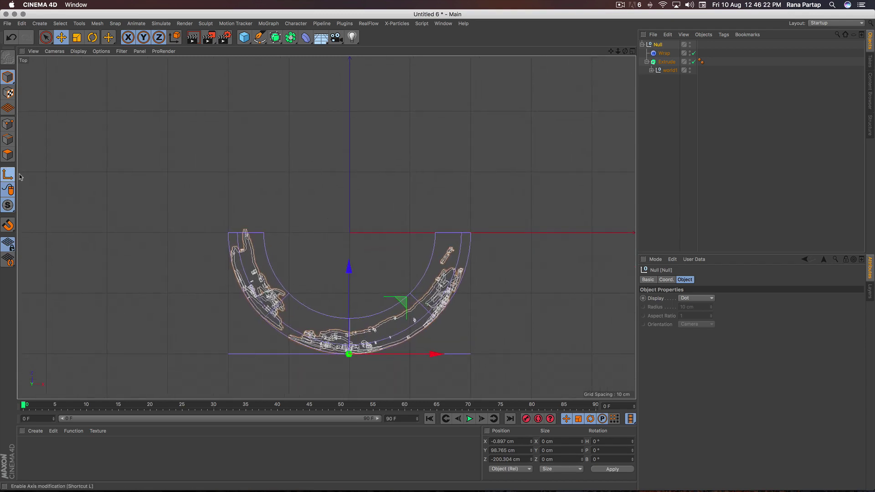
pyautogui.moveTo(351, 269); pyautogui.dragTo(362, 157)
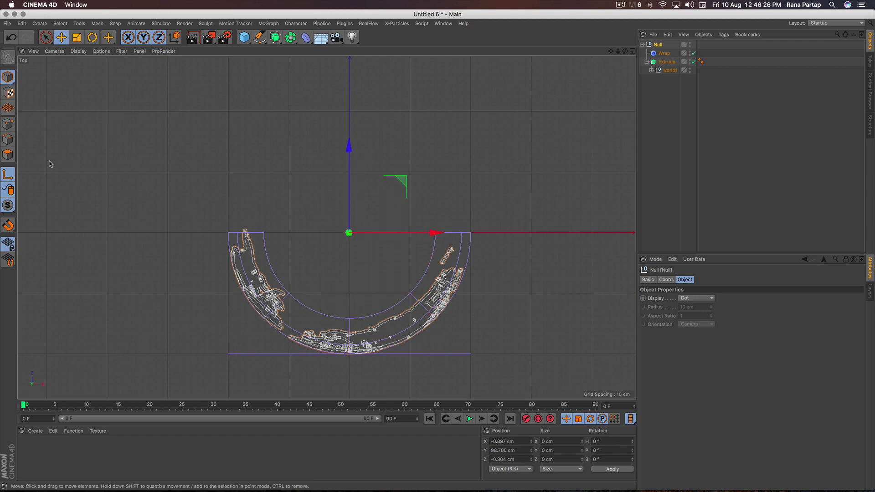
pyautogui.click(9, 175)
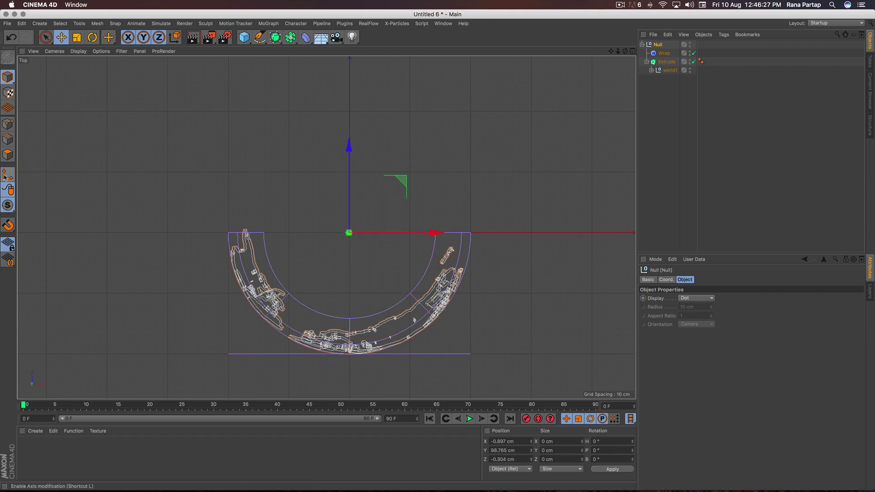
# Step: Return to the Perspective view, add a Sphere primitive and inspect it inside the wrapped continents
pyautogui.click(633, 51)
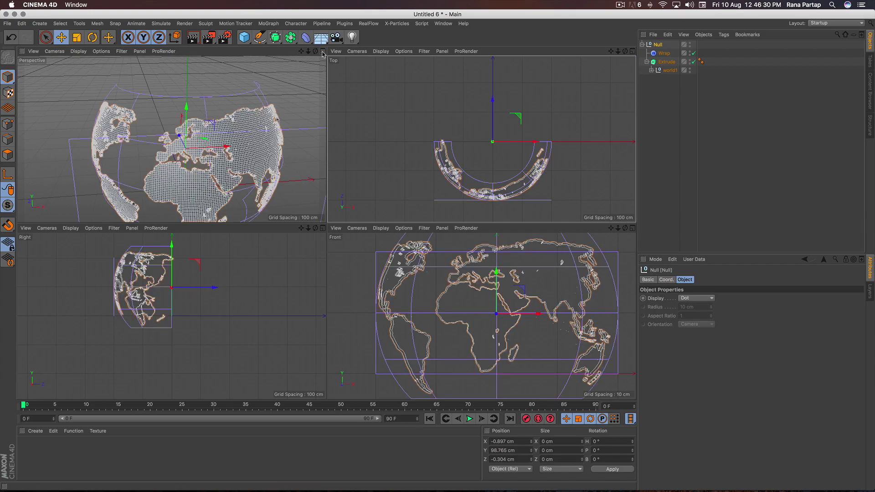
pyautogui.click(322, 51)
pyautogui.keyDown('alt'); pyautogui.moveTo(407, 275); pyautogui.dragTo(388, 238, button='middle'); pyautogui.keyUp('alt')
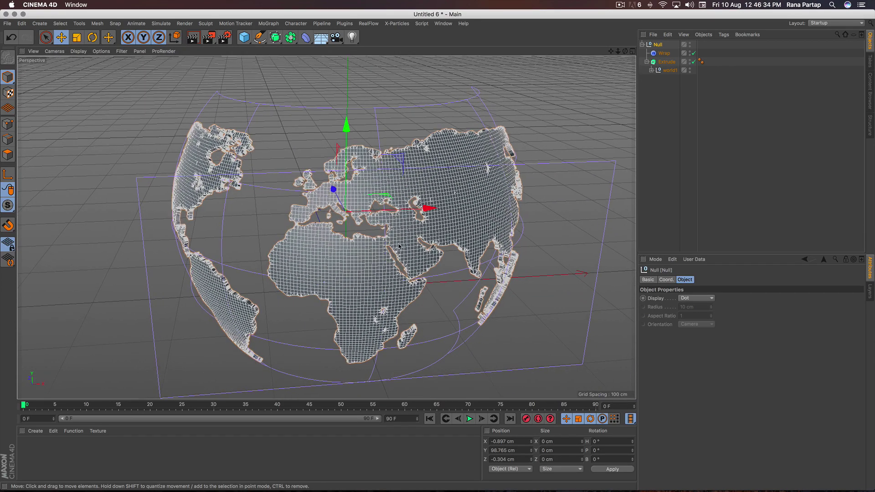
pyautogui.scroll(-1, 386, 236)
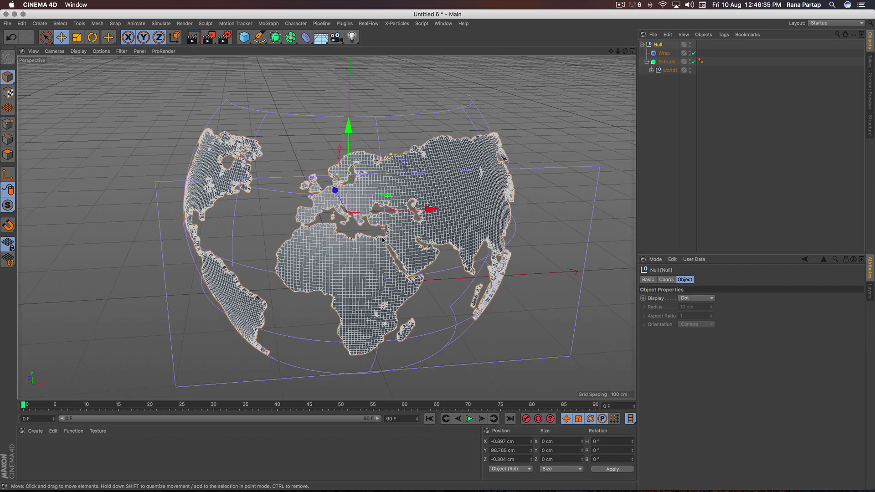
pyautogui.click(245, 37)
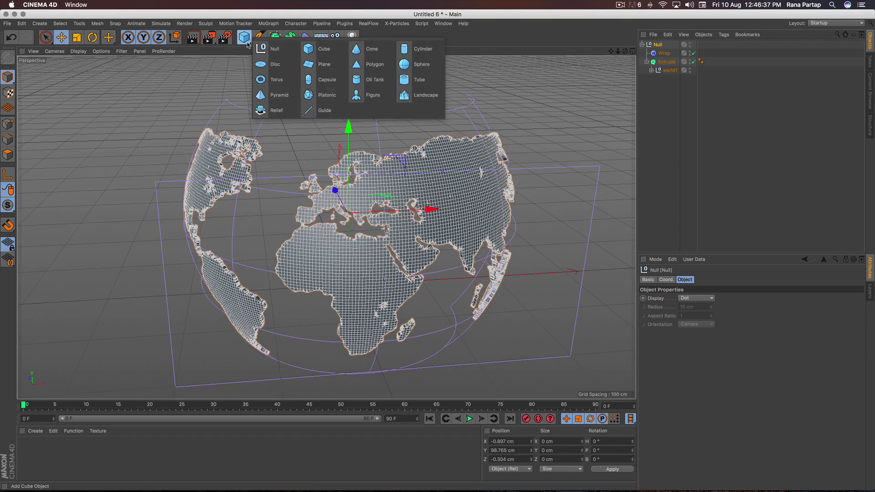
pyautogui.click(415, 70)
pyautogui.scroll(3, 335, 287)
pyautogui.keyDown('alt'); pyautogui.moveTo(335, 286); pyautogui.dragTo(354, 201); pyautogui.keyUp('alt')
pyautogui.scroll(3, 355, 197)
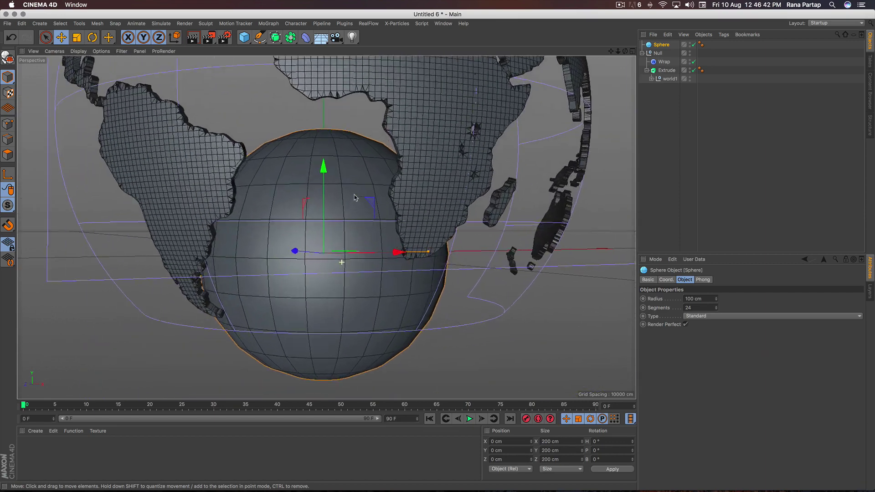
# Step: Set the Sphere's segments to 40 and check its density against the wrapped continents
pyautogui.click(690, 308)
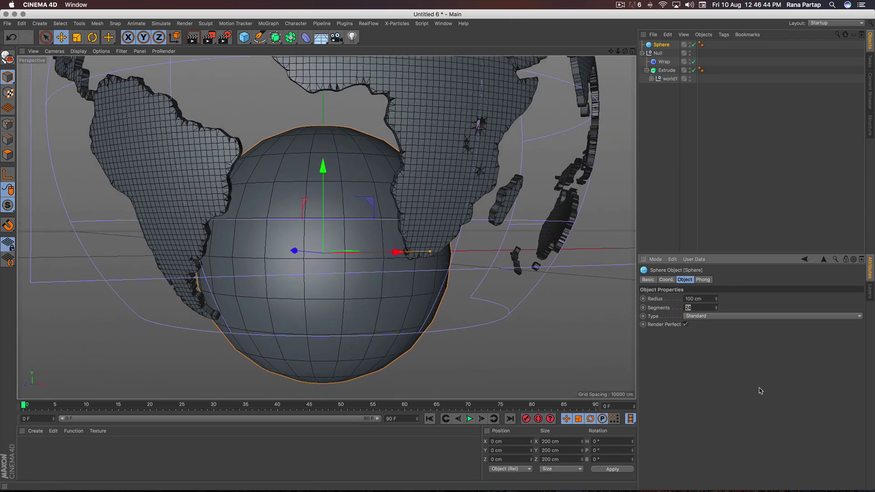
pyautogui.press('Return')
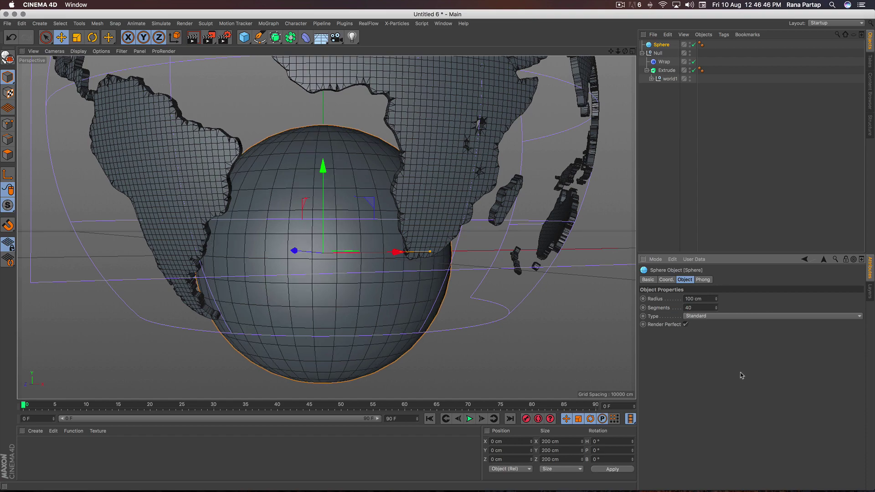
pyautogui.keyDown('alt'); pyautogui.moveTo(267, 198); pyautogui.dragTo(260, 231, button='right'); pyautogui.keyUp('alt')
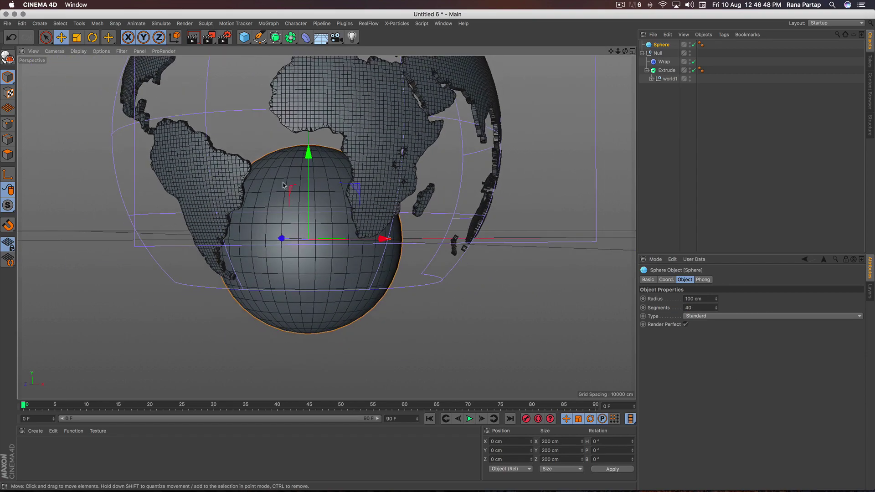
pyautogui.keyDown('alt'); pyautogui.moveTo(284, 184); pyautogui.dragTo(282, 205); pyautogui.keyUp('alt')
pyautogui.keyDown('alt'); pyautogui.moveTo(302, 167); pyautogui.dragTo(314, 228, button='middle'); pyautogui.keyUp('alt')
pyautogui.keyDown('alt'); pyautogui.moveTo(314, 228); pyautogui.dragTo(314, 273, button='right'); pyautogui.keyUp('alt')
# Step: In the Top view, enlarge the Sphere to a radius of about 197 cm so it meets the curved map
pyautogui.click(633, 51)
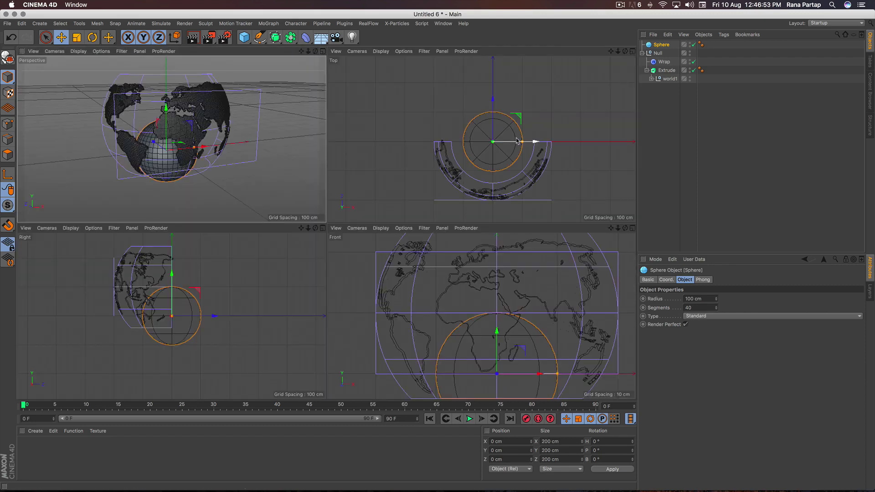
pyautogui.click(633, 51)
pyautogui.scroll(5, 353, 257)
pyautogui.keyDown('alt'); pyautogui.moveTo(356, 249); pyautogui.dragTo(349, 222, button='middle'); pyautogui.keyUp('alt')
pyautogui.moveTo(430, 178); pyautogui.dragTo(519, 178)
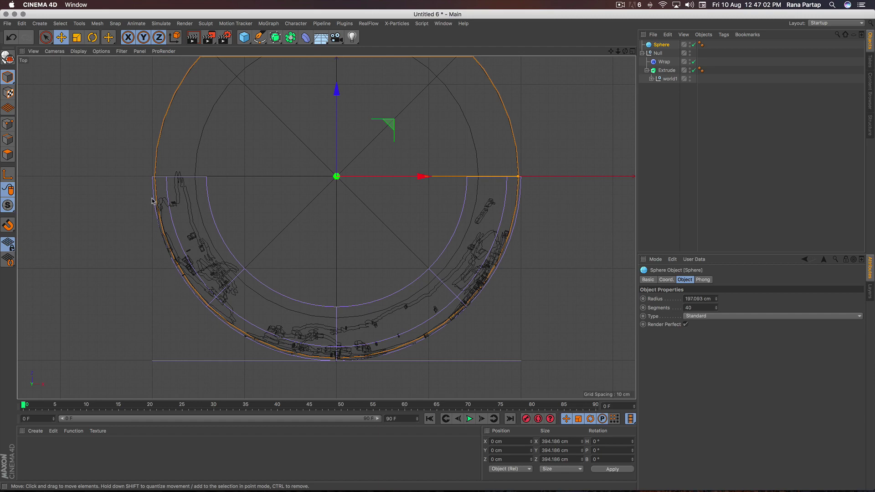
pyautogui.scroll(-5, 325, 181)
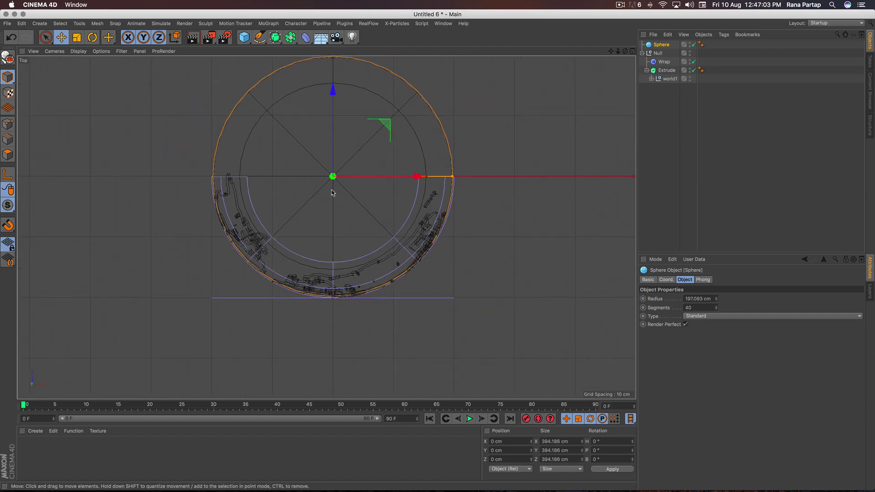
# Step: In the Front view, raise the Sphere to about Y 99.5 cm to centre it within the Wrap deformer
pyautogui.click(633, 51)
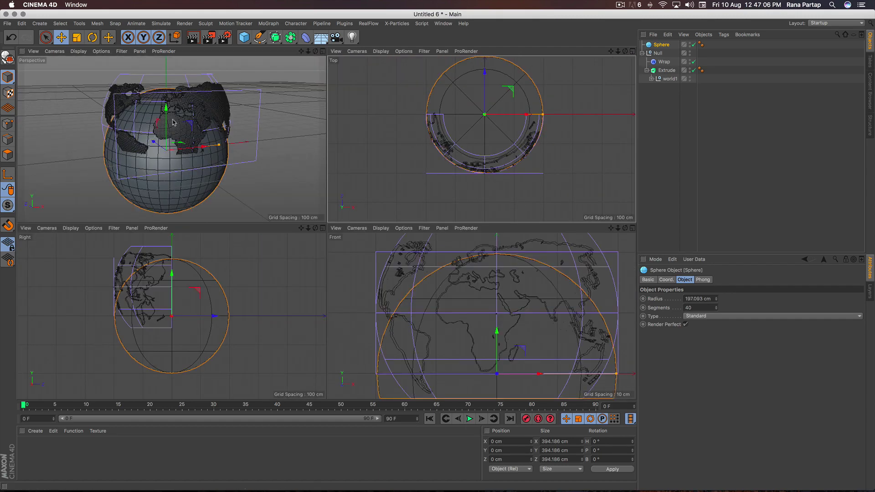
pyautogui.scroll(-3, 480, 320)
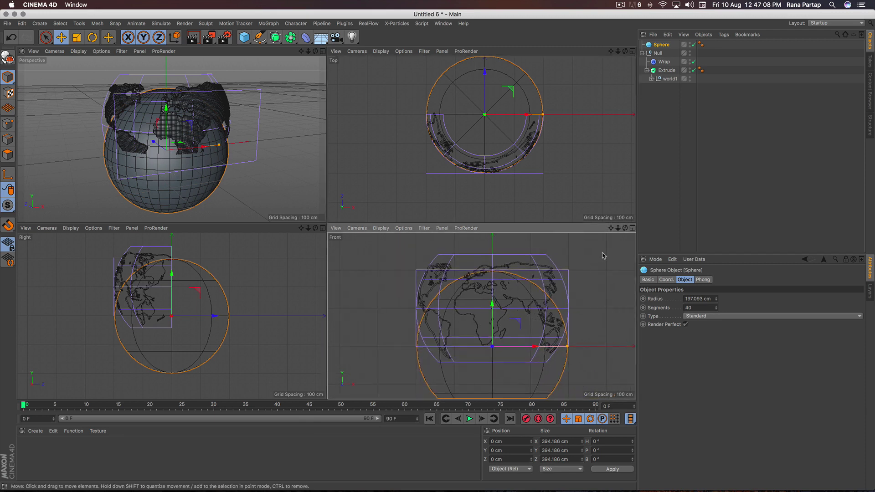
pyautogui.click(633, 230)
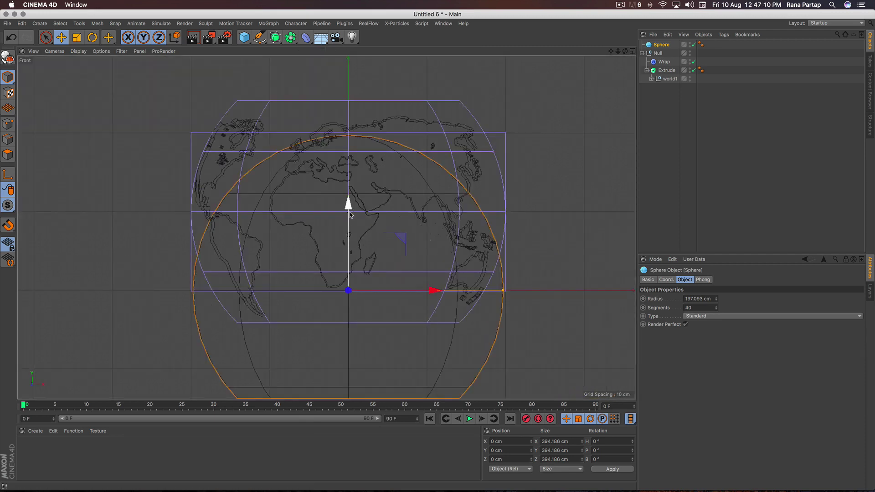
pyautogui.moveTo(355, 209); pyautogui.dragTo(359, 132)
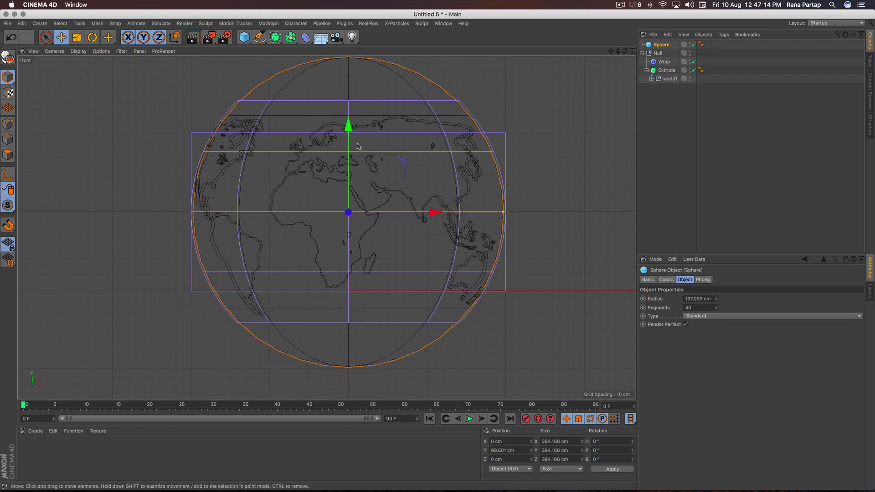
pyautogui.scroll(3, 393, 190)
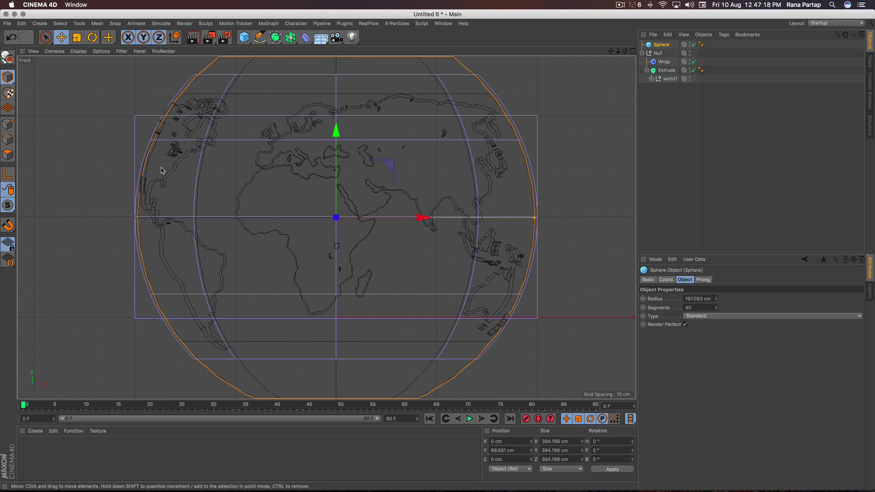
# Step: Examine in the Perspective view how the extruded continents sit on the sphere's surface, including a close look at one coastline
pyautogui.click(633, 52)
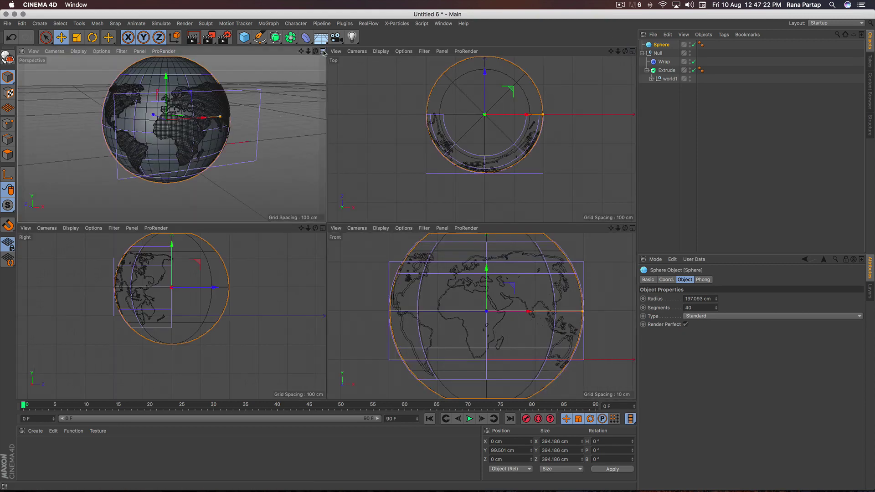
pyautogui.middleClick(286, 164)
pyautogui.scroll(-1, 311, 186)
pyautogui.keyDown('alt'); pyautogui.moveTo(311, 188); pyautogui.dragTo(327, 226, button='middle'); pyautogui.keyUp('alt')
pyautogui.scroll(4, 306, 203)
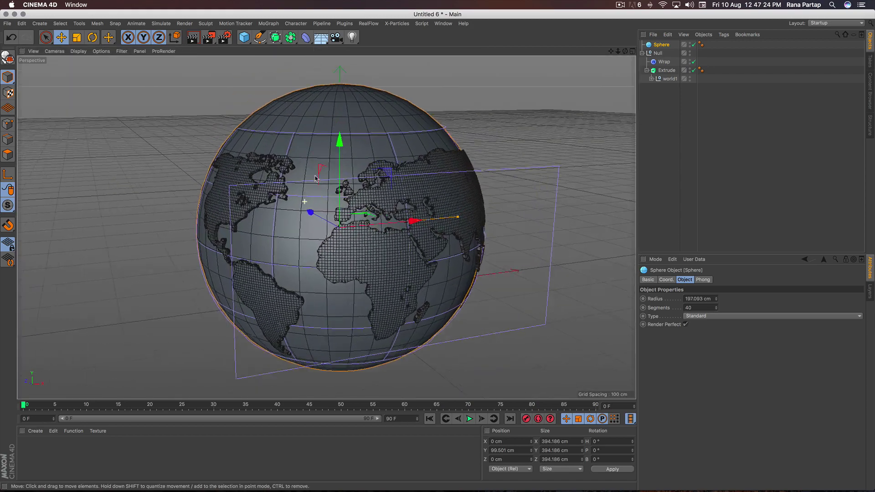
pyautogui.keyDown('alt'); pyautogui.moveTo(260, 198); pyautogui.dragTo(329, 173); pyautogui.keyUp('alt')
pyautogui.scroll(6, 304, 211)
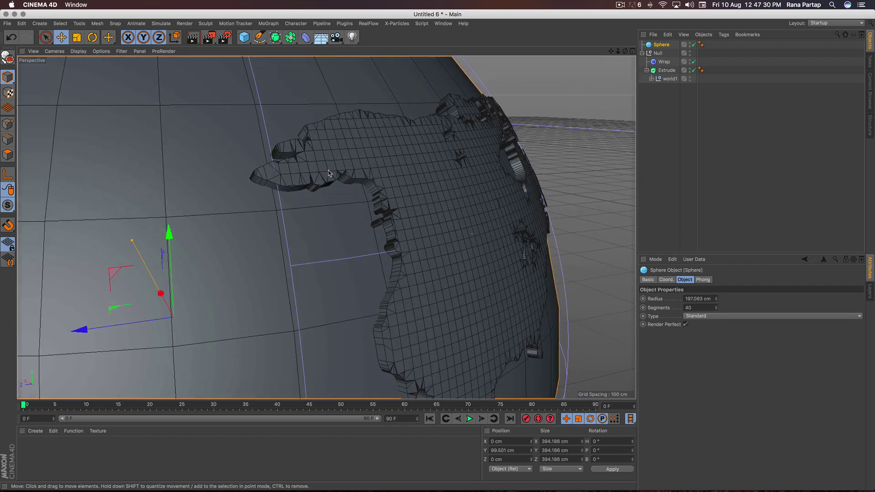
# Step: Add the Ambient Occlusion effect to the render settings with contrast at 50% and render a preview of the globe
pyautogui.click(224, 37)
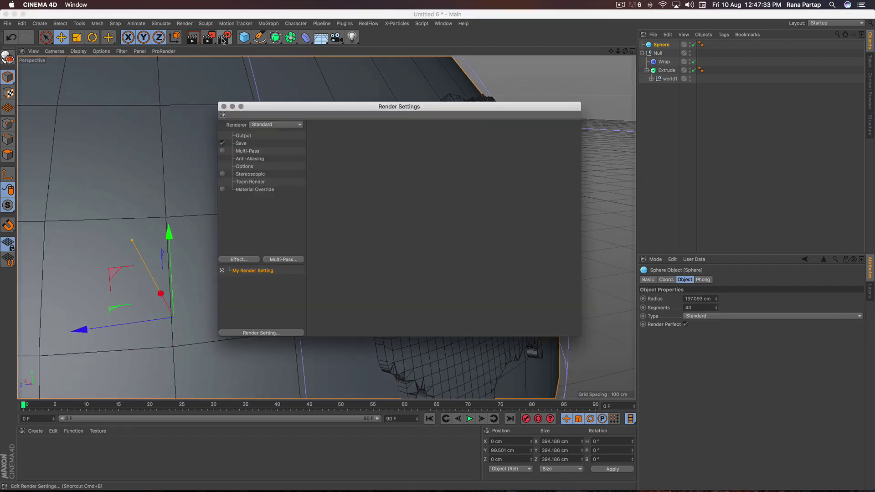
pyautogui.click(247, 260)
pyautogui.click(308, 267)
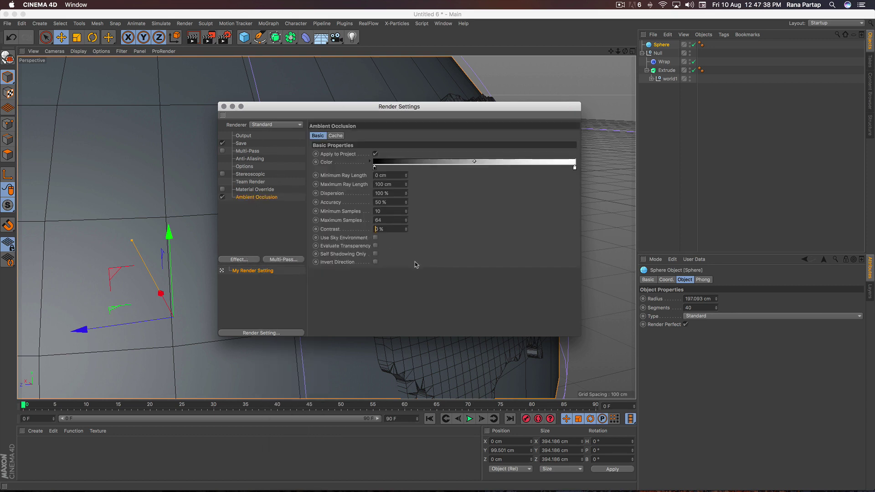
pyautogui.write('50')
pyautogui.press('Return')
pyautogui.click(224, 107)
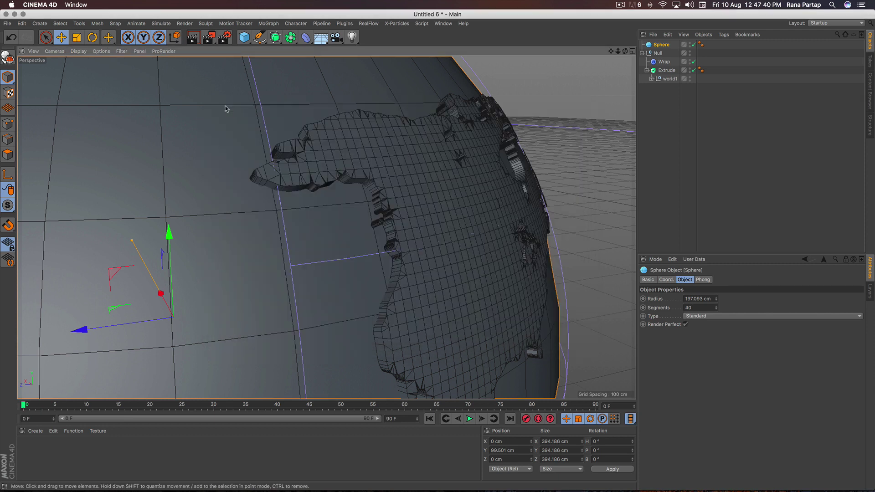
pyautogui.click(193, 37)
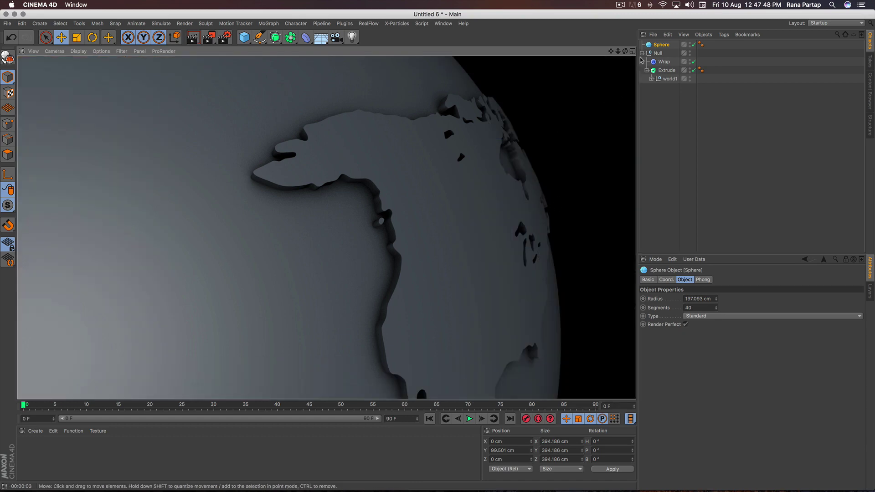
pyautogui.click(657, 45)
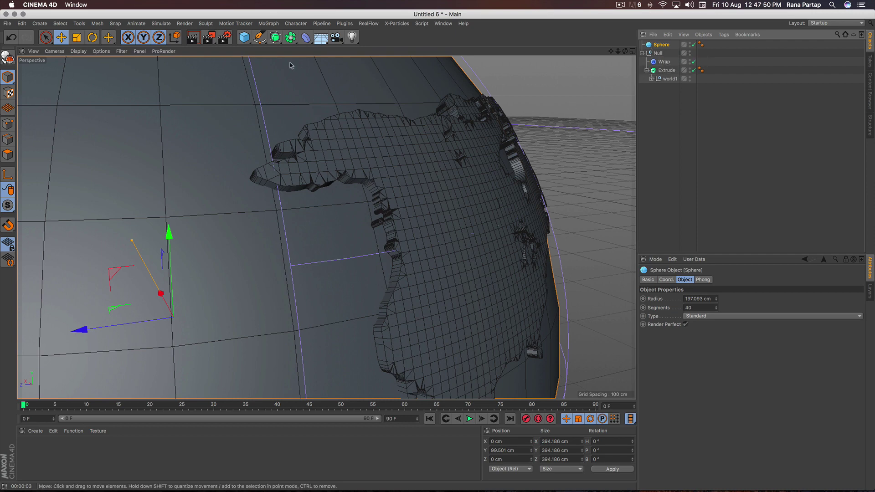
# Step: Add an Atom Array and make the Sphere its child
pyautogui.click(291, 37)
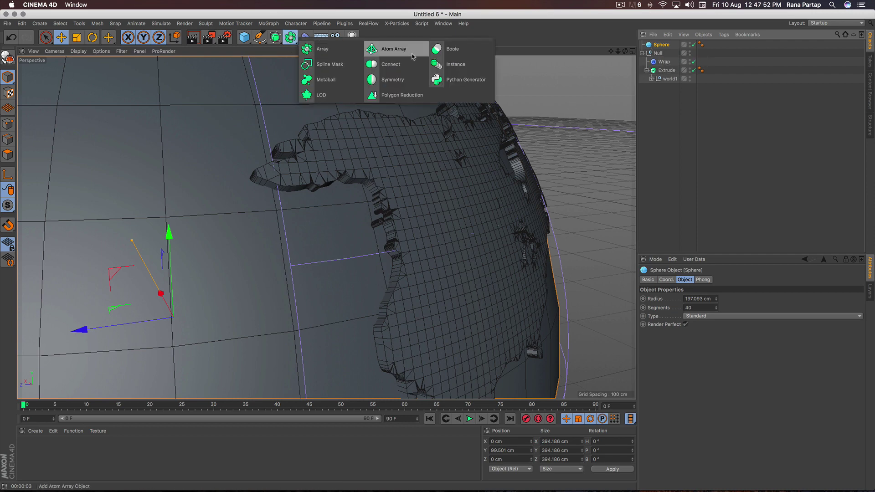
pyautogui.click(396, 54)
pyautogui.moveTo(661, 53); pyautogui.dragTo(665, 45)
pyautogui.click(666, 44)
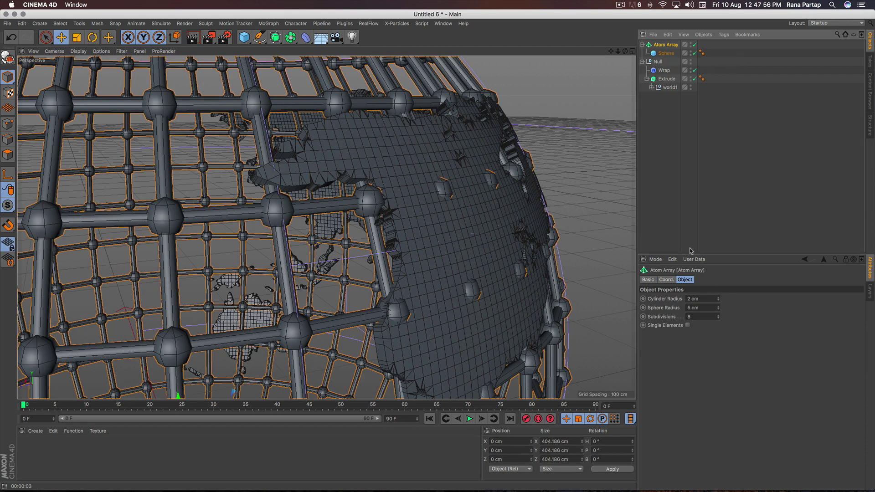
# Step: Set the Atom Array's cylinder radius and sphere radius to 0.4 cm and render a preview of the wire globe
pyautogui.click(703, 299)
pyautogui.write('1')
pyautogui.press('Return')
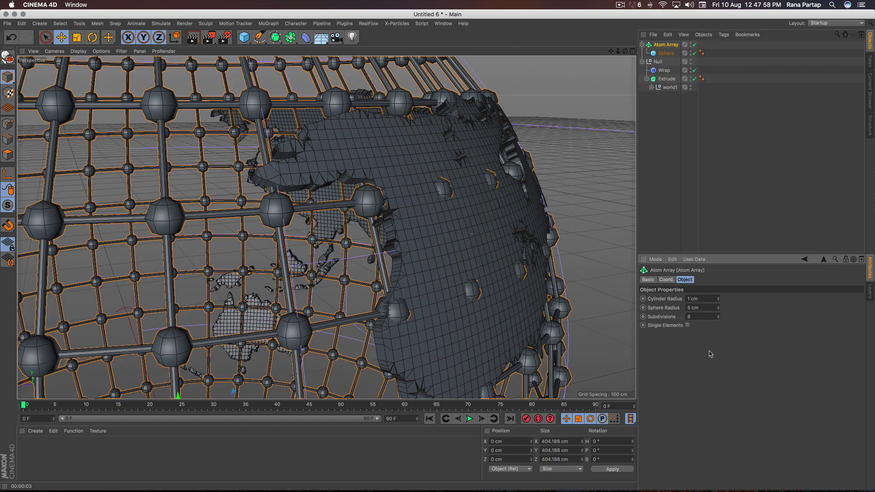
pyautogui.click(699, 308)
pyautogui.write('.4')
pyautogui.press('Return')
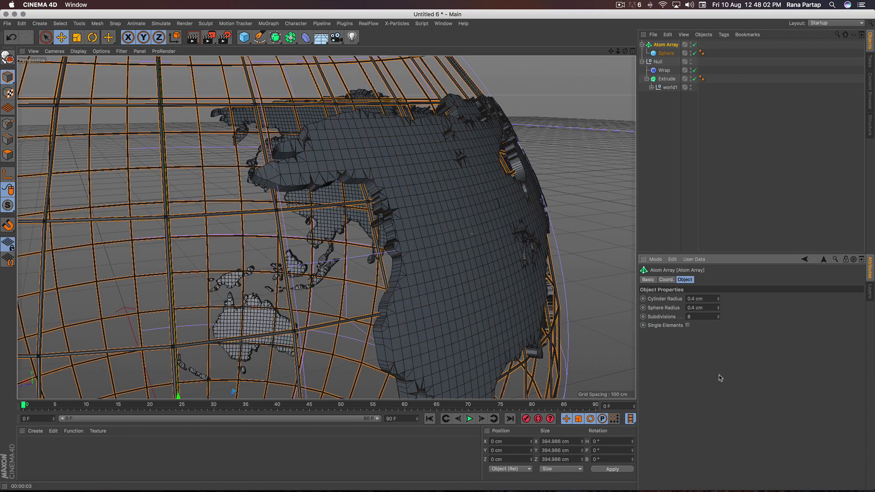
pyautogui.keyDown('alt'); pyautogui.moveTo(290, 207); pyautogui.dragTo(294, 228, button='right'); pyautogui.keyUp('alt')
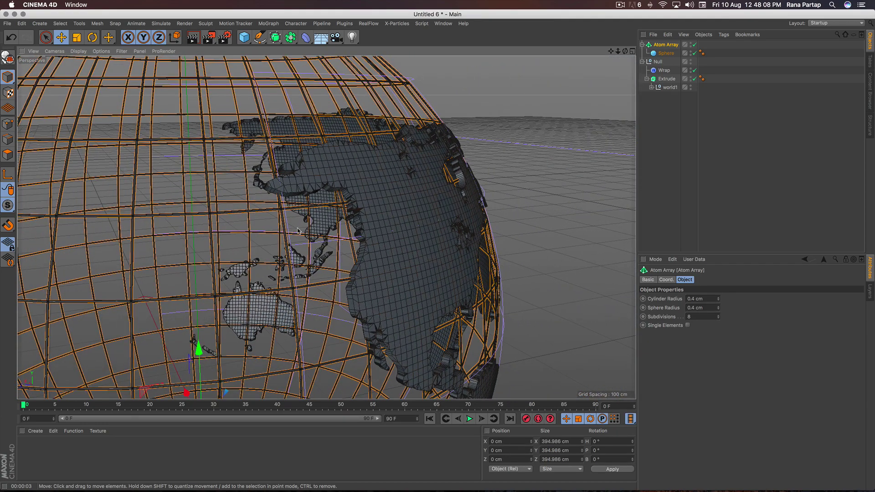
pyautogui.click(192, 38)
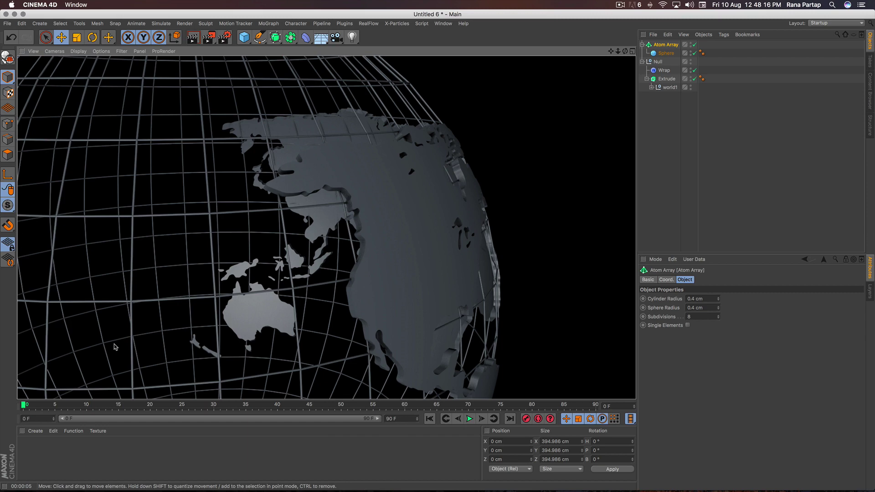
# Step: Create a new material with the Color and Reflectance channels off and only white Luminance enabled
pyautogui.click(35, 431)
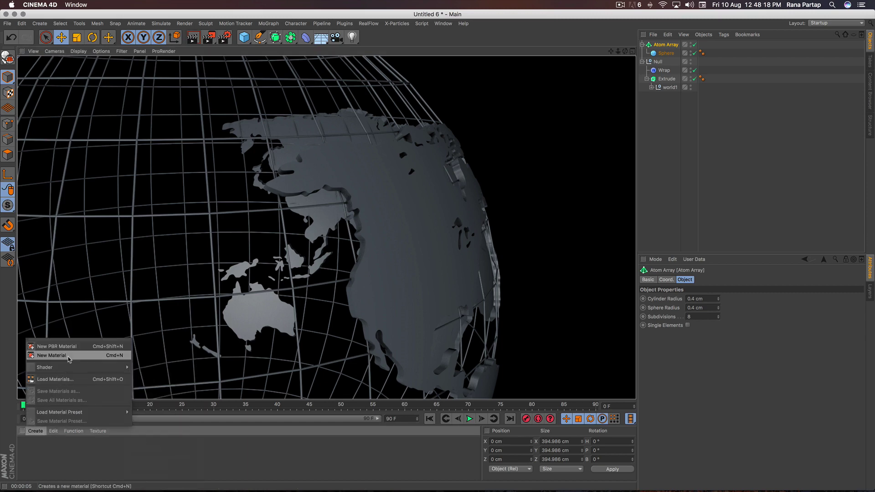
pyautogui.click(51, 355)
pyautogui.doubleClick(32, 450)
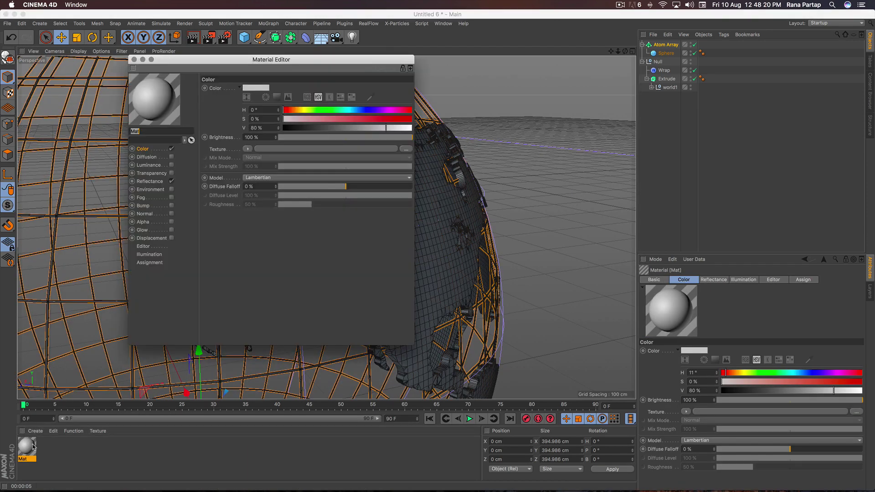
pyautogui.click(172, 149)
pyautogui.click(152, 174)
pyautogui.click(150, 165)
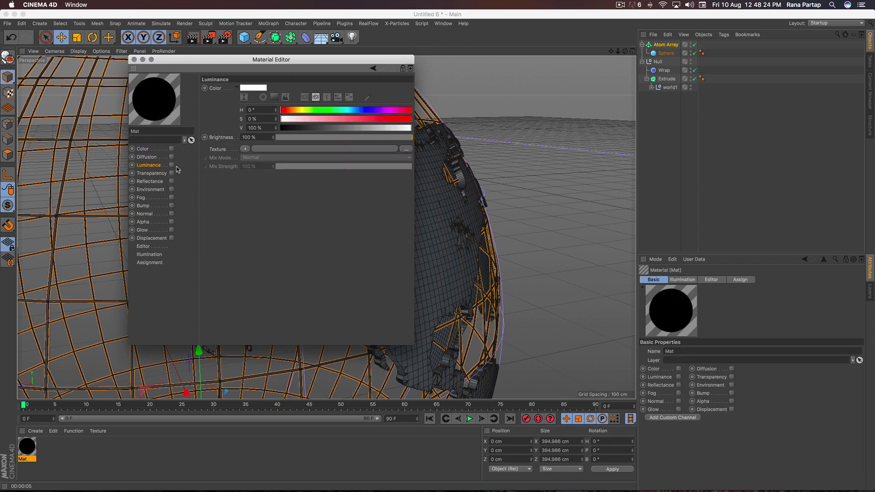
pyautogui.click(171, 165)
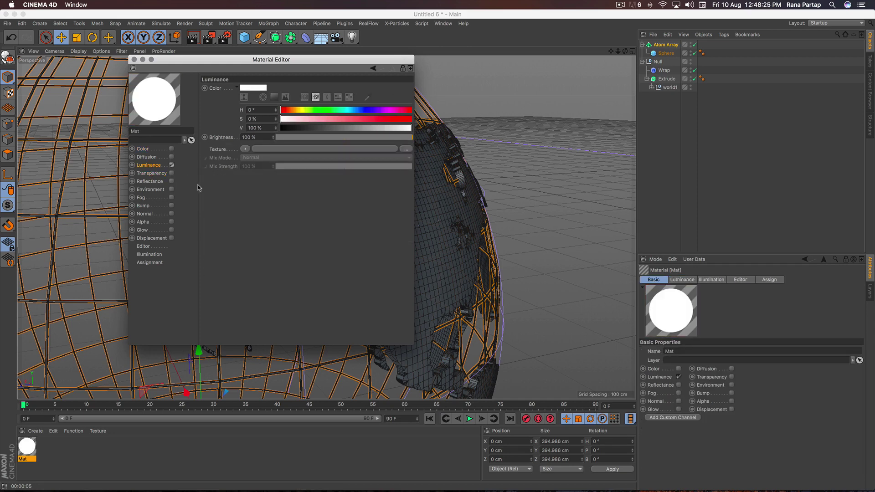
# Step: Apply the white luminance material to the Atom Array and render a preview of the view
pyautogui.click(134, 59)
pyautogui.moveTo(26, 449); pyautogui.dragTo(666, 45)
pyautogui.keyDown('alt'); pyautogui.moveTo(336, 195); pyautogui.dragTo(332, 205); pyautogui.keyUp('alt')
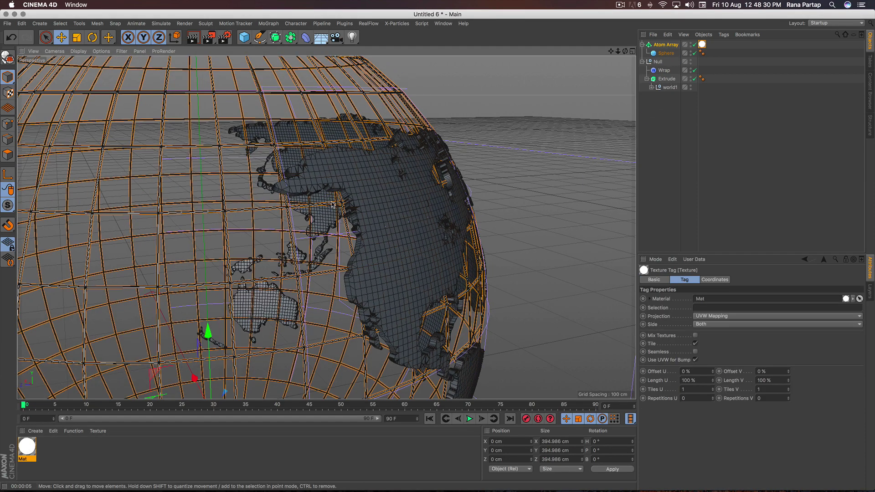
pyautogui.hotkey('ctrl', 'r')
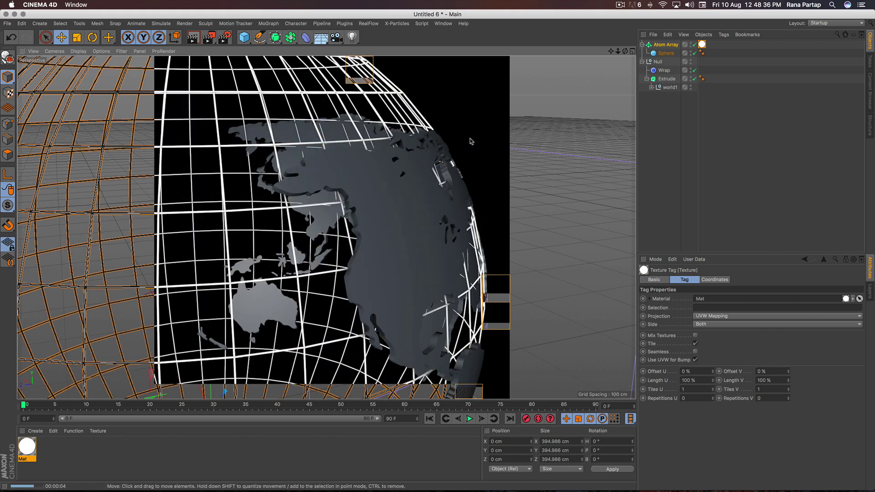
pyautogui.click(360, 214)
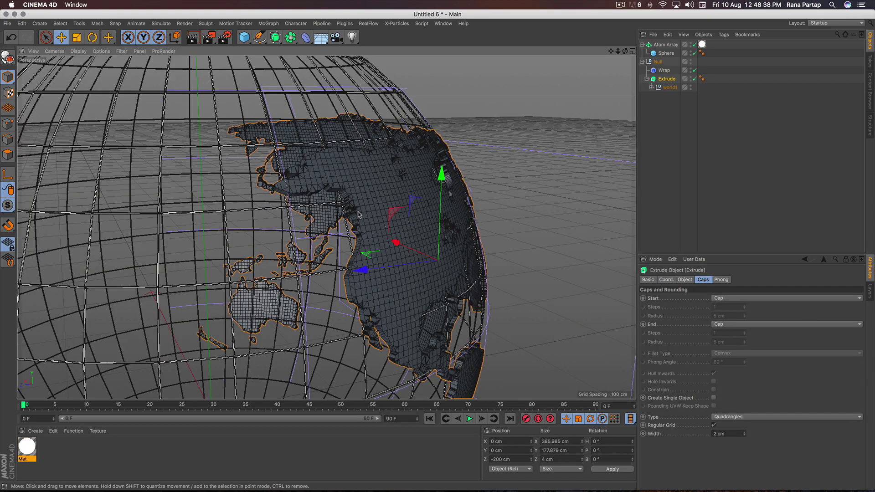
# Step: Add a Floor object and lower it to about Y -92 cm beneath the globe
pyautogui.scroll(-5, 328, 214)
pyautogui.keyDown('alt'); pyautogui.moveTo(315, 243); pyautogui.dragTo(397, 233); pyautogui.keyUp('alt')
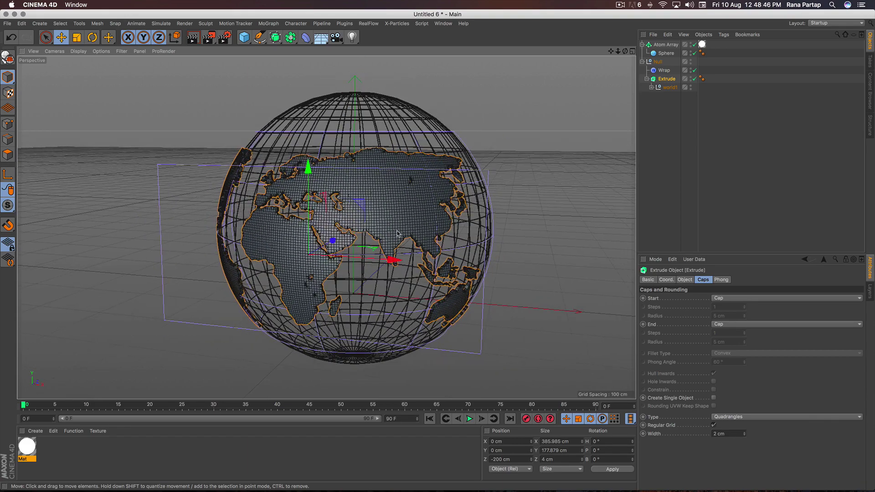
pyautogui.moveTo(320, 37); pyautogui.dragTo(364, 58)
pyautogui.moveTo(354, 208); pyautogui.dragTo(353, 267)
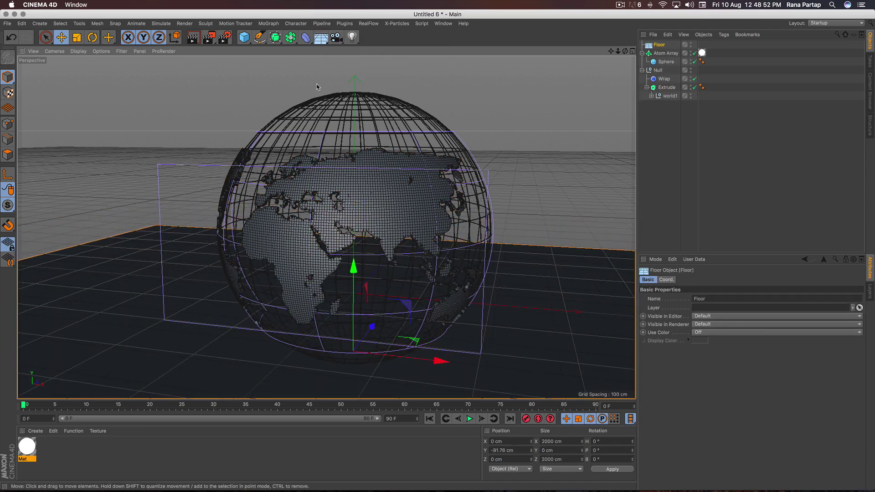
# Step: Add a Sky object to the scene and create a new material
pyautogui.moveTo(321, 38); pyautogui.dragTo(366, 69)
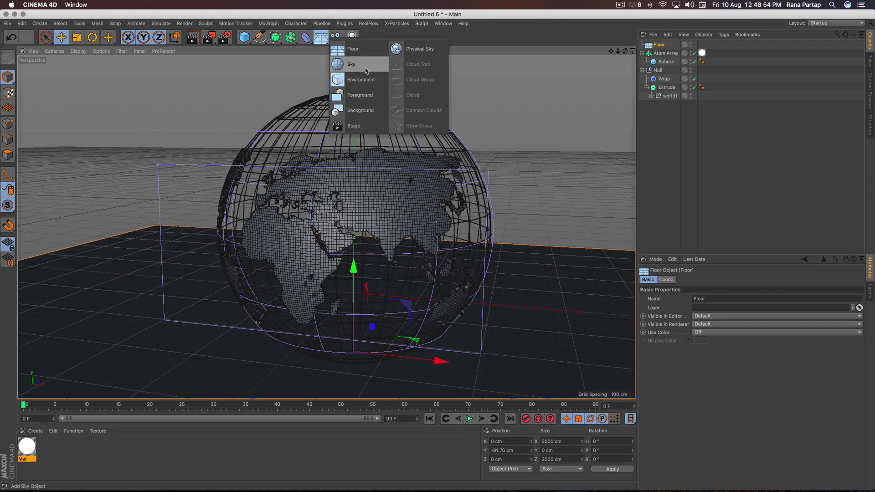
pyautogui.click(366, 69)
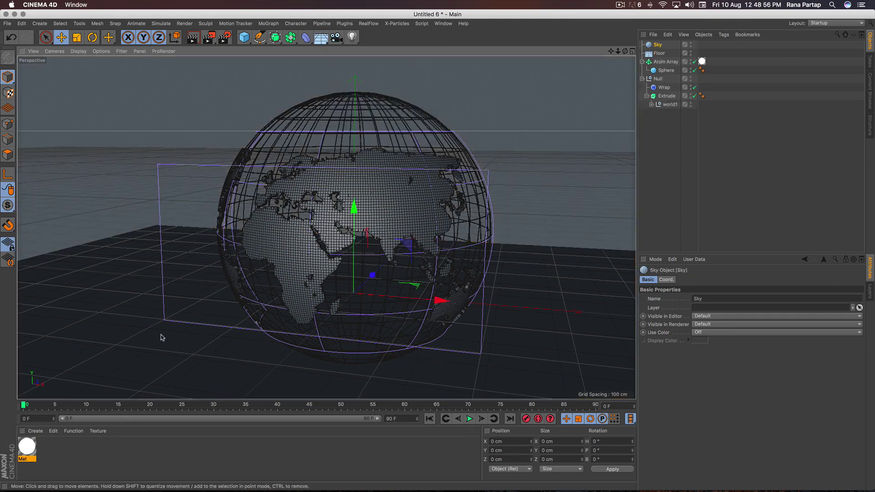
pyautogui.click(35, 431)
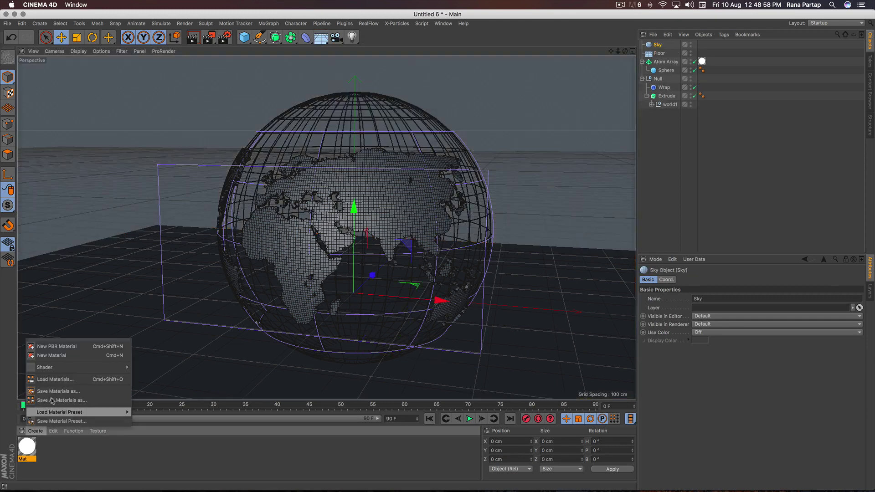
pyautogui.click(72, 358)
# Step: Turn off the new material's Reflectance channel and load a Gradient shader into its Color texture
pyautogui.doubleClick(27, 446)
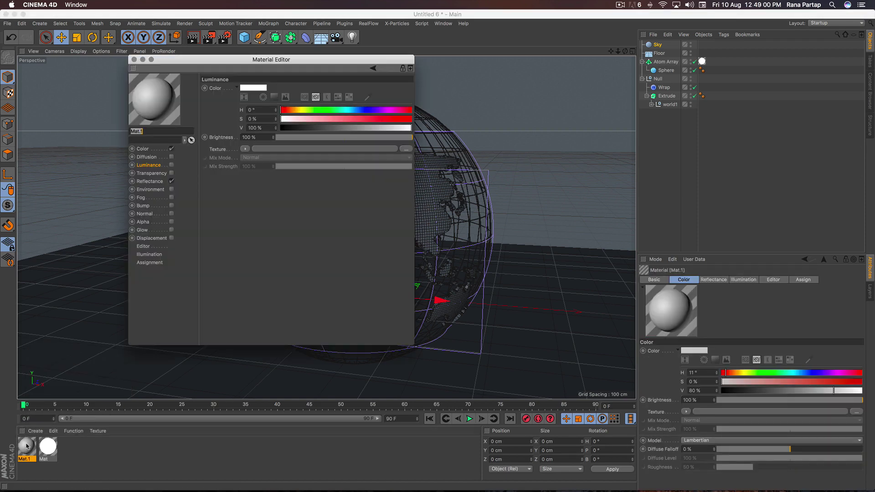
pyautogui.click(171, 182)
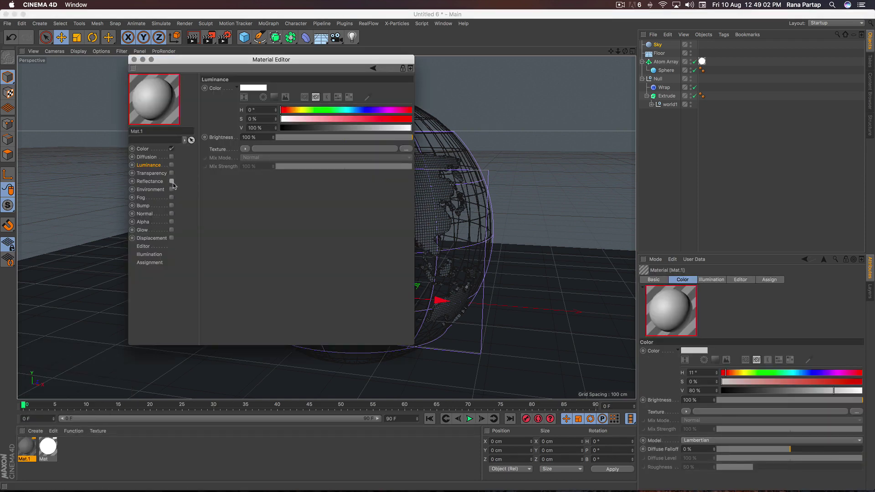
pyautogui.click(142, 149)
pyautogui.click(246, 149)
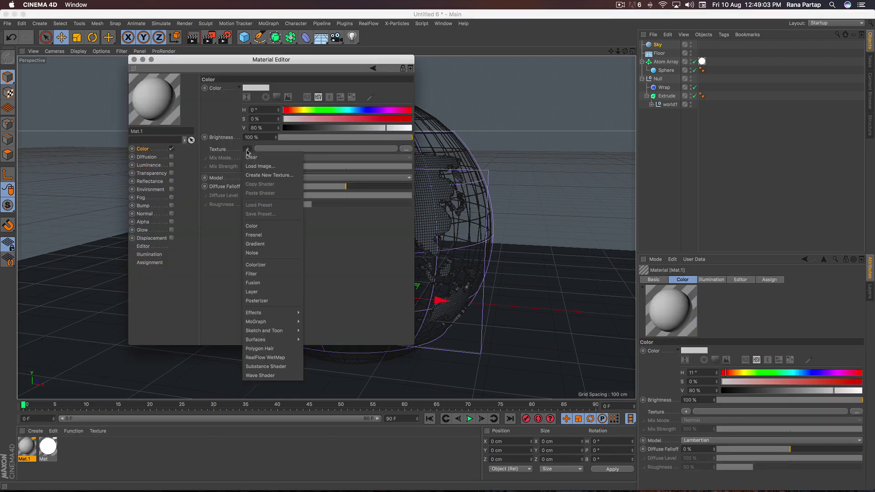
pyautogui.click(272, 245)
pyautogui.click(310, 151)
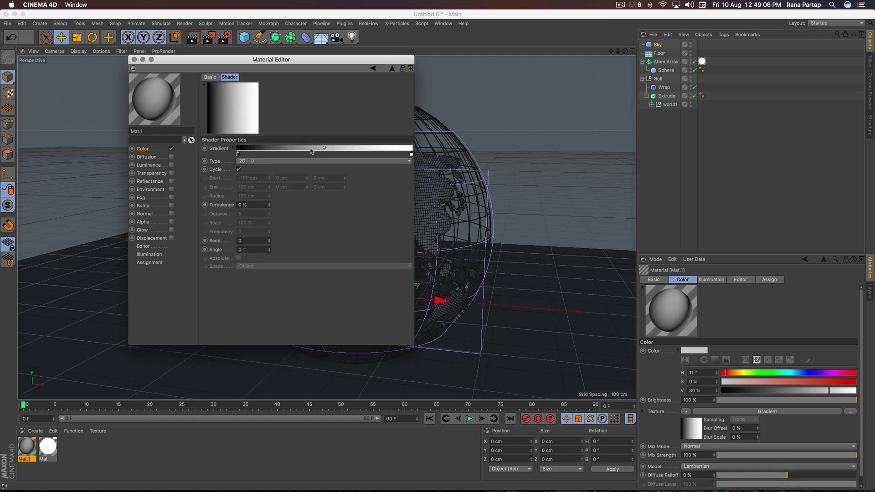
# Step: Make the gradient run from white to grey and set its type to 2D - Circular
pyautogui.doubleClick(237, 156)
pyautogui.moveTo(273, 172); pyautogui.dragTo(310, 176)
pyautogui.click(253, 187)
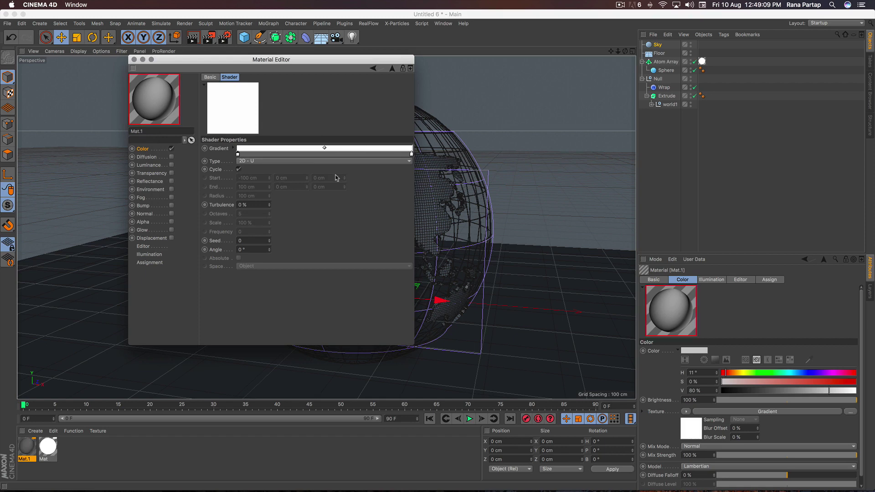
pyautogui.doubleClick(412, 155)
pyautogui.moveTo(417, 171); pyautogui.dragTo(424, 175)
pyautogui.click(428, 188)
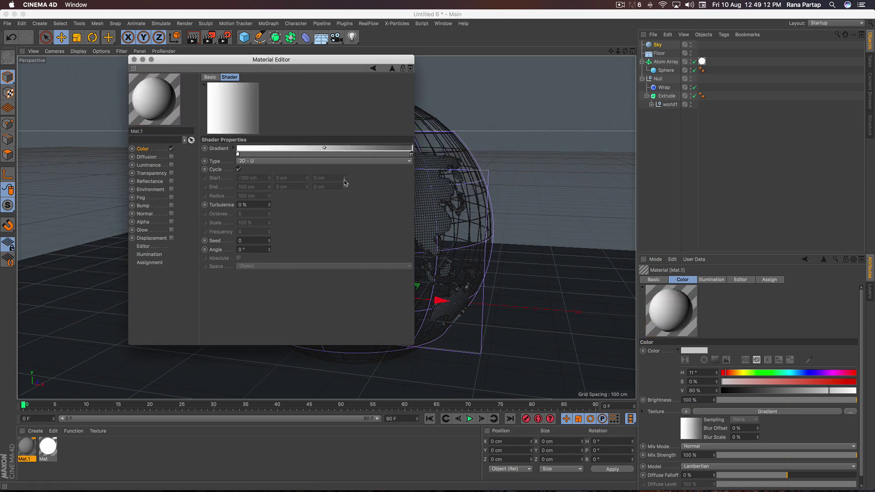
pyautogui.click(310, 161)
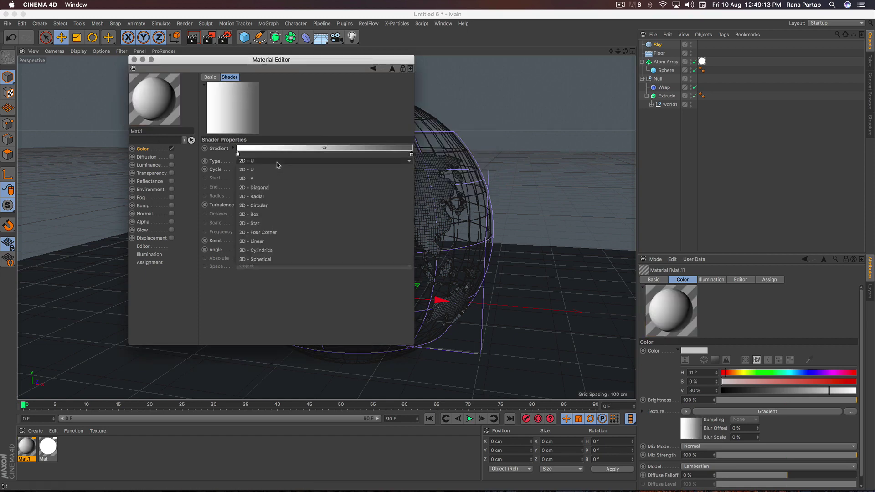
pyautogui.click(280, 207)
pyautogui.click(134, 59)
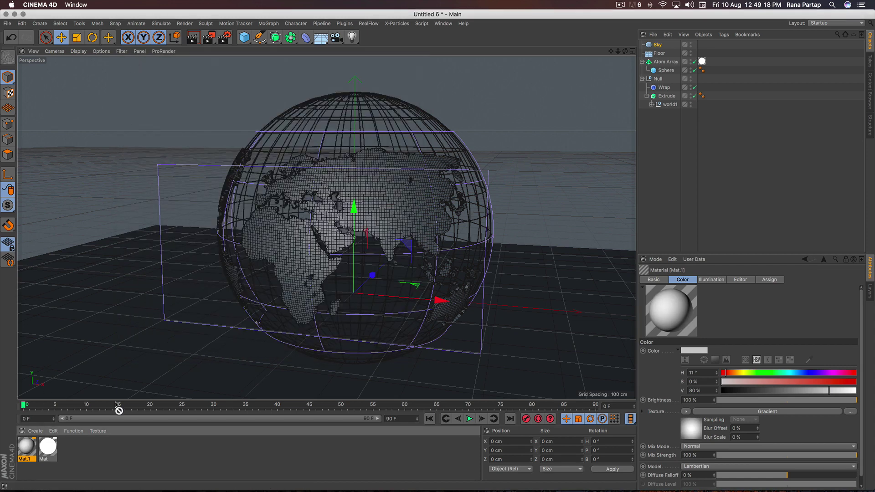
# Step: Apply the gradient material to the Sky and copy its texture tag to the Floor
pyautogui.moveTo(649, 54); pyautogui.dragTo(657, 45)
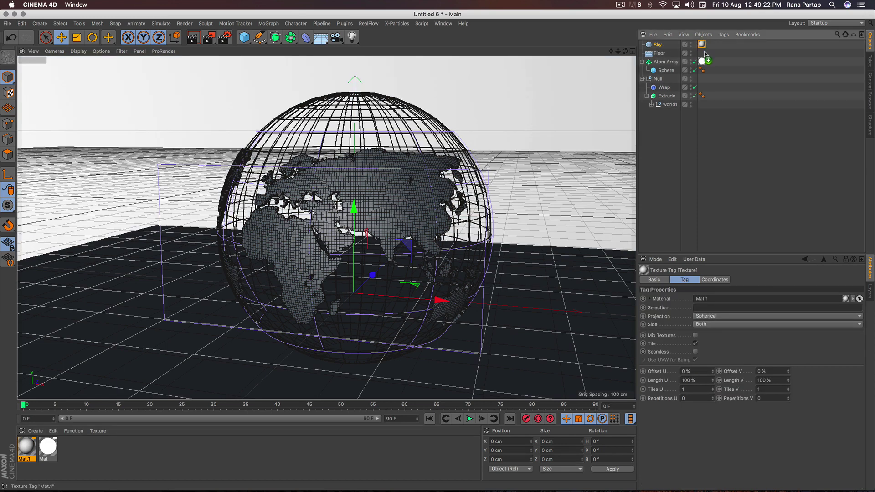
pyautogui.keyDown('ctrl'); pyautogui.moveTo(706, 54); pyautogui.dragTo(702, 53); pyautogui.keyUp('ctrl')
# Step: Give the Floor a Compositing tag with Compositing Background enabled and render a preview of the view
pyautogui.click(660, 53)
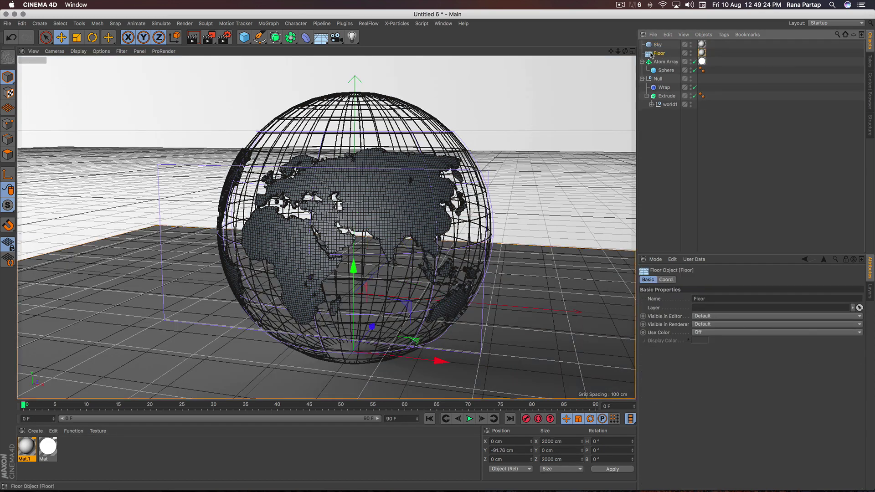
pyautogui.click(724, 34)
pyautogui.moveTo(743, 48)
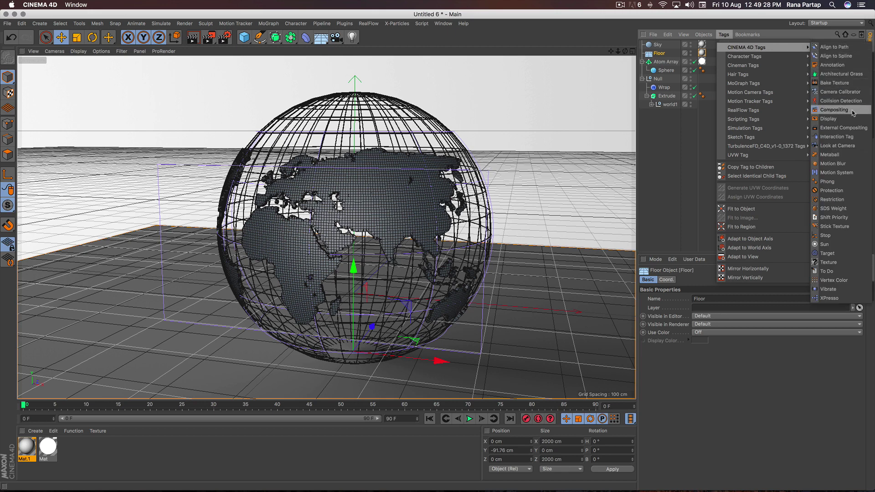
pyautogui.click(835, 110)
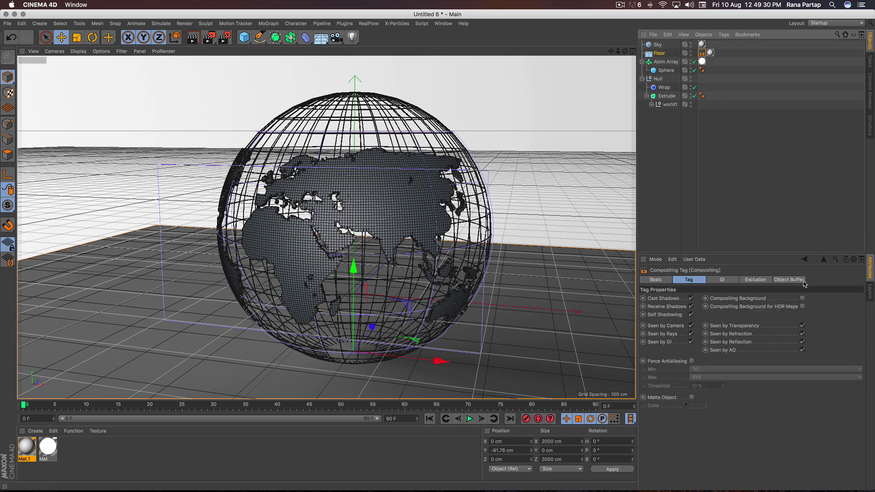
pyautogui.click(803, 299)
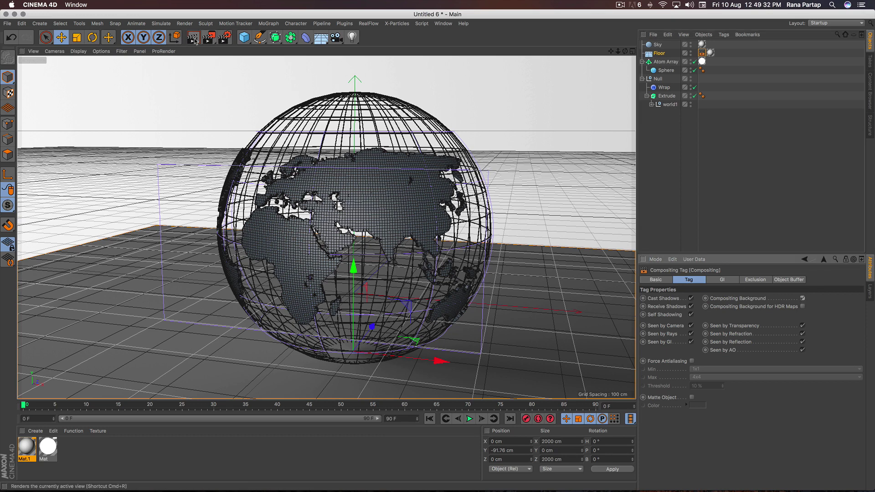
pyautogui.press('super+r')
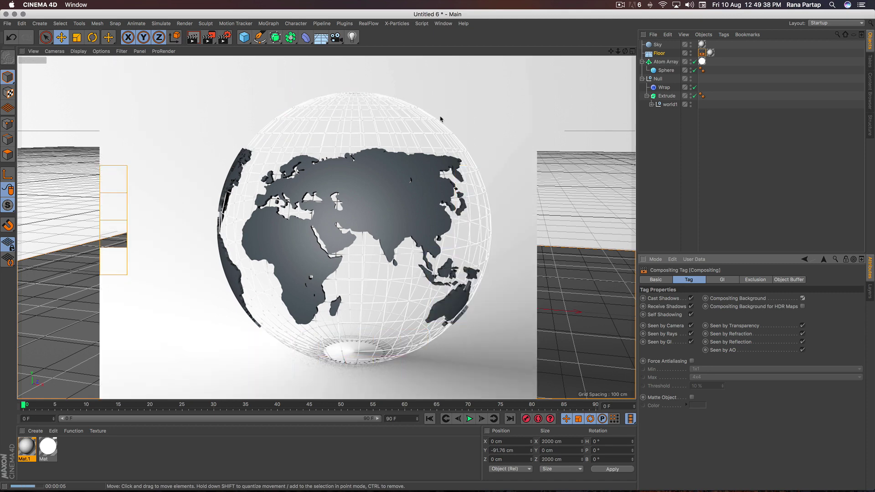
pyautogui.click(356, 122)
# Step: Add a Tube primitive and raise it to about Y 107 cm around the globe's middle
pyautogui.click(245, 38)
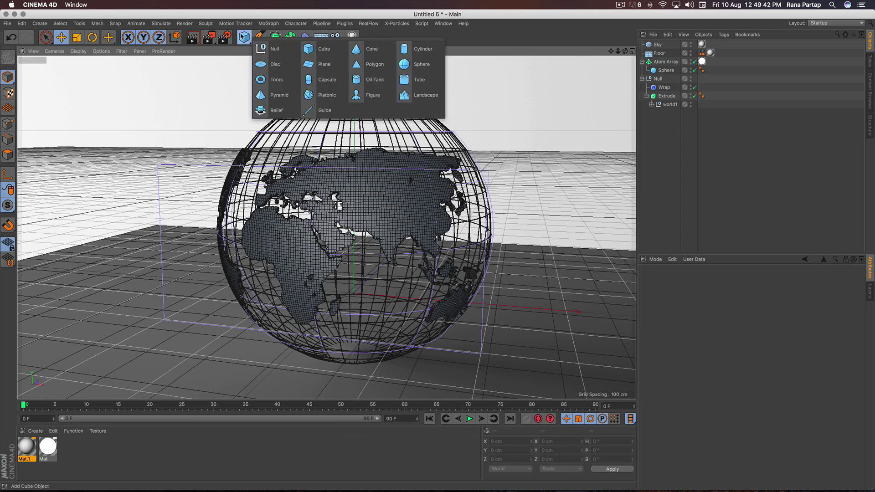
pyautogui.click(419, 80)
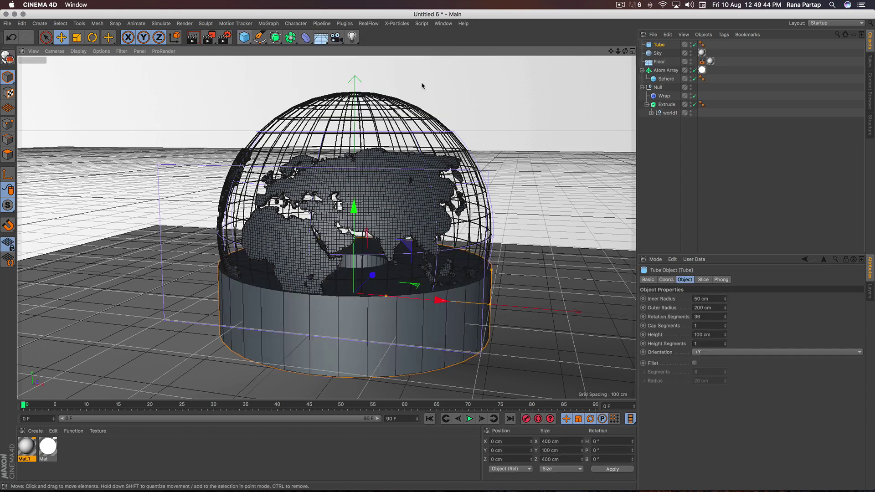
pyautogui.moveTo(354, 208); pyautogui.dragTo(356, 144)
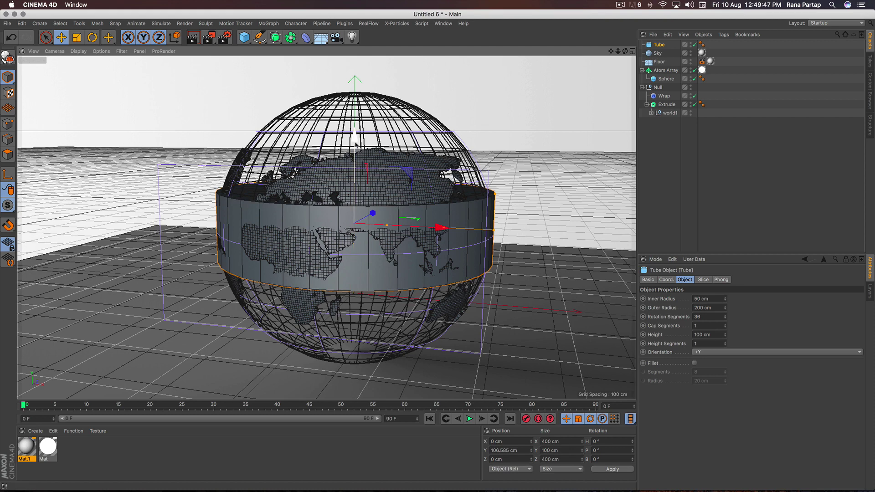
# Step: Set the Tube's inner radius to 204 cm, outer radius to 211 cm and rotation segments to 79
pyautogui.click(633, 51)
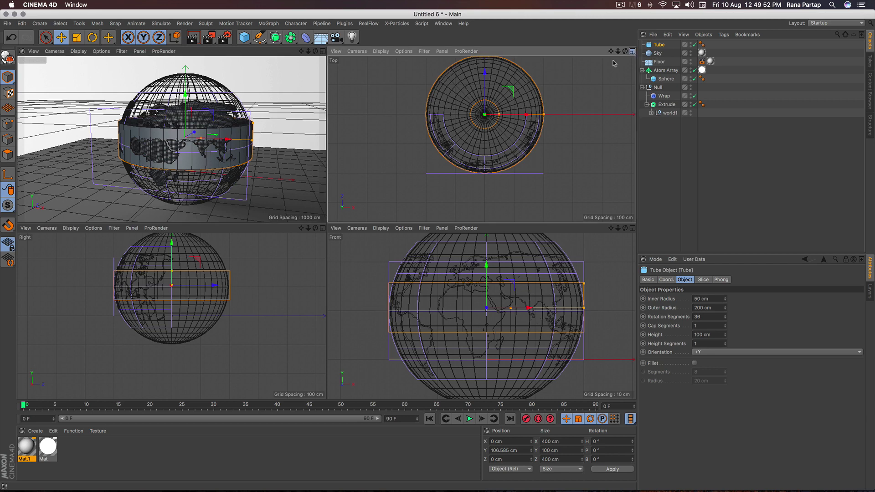
pyautogui.click(632, 51)
pyautogui.keyDown('alt'); pyautogui.moveTo(341, 158); pyautogui.dragTo(348, 191, button='middle'); pyautogui.keyUp('alt')
pyautogui.scroll(3, 347, 191)
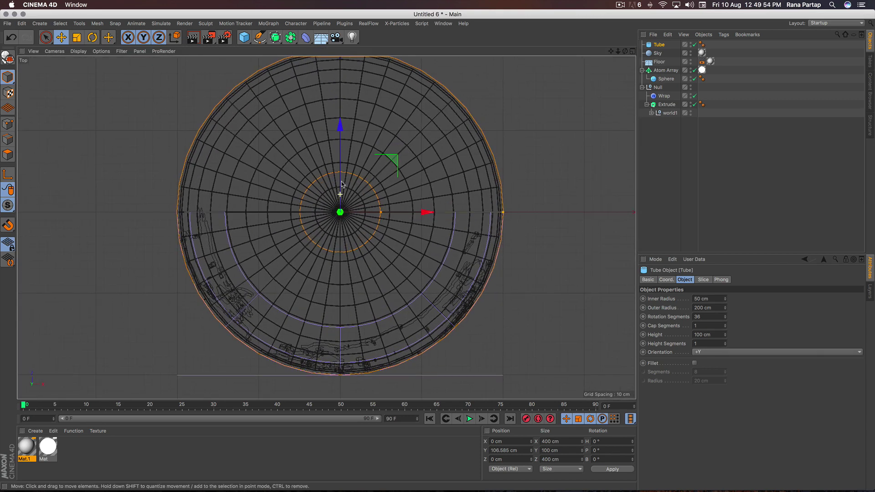
pyautogui.moveTo(726, 310)
pyautogui.mouseDown()
pyautogui.moveTo(726, 272)
pyautogui.moveTo(726, 310)
pyautogui.mouseUp()
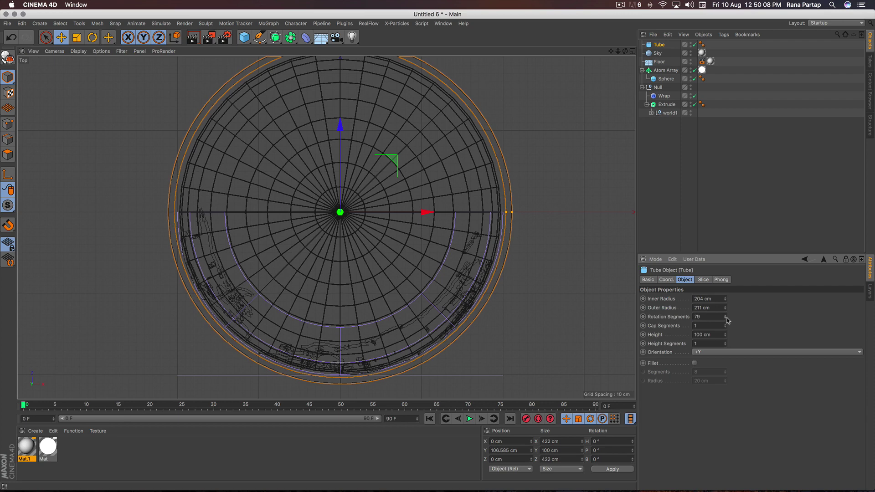
# Step: Reduce the Tube's height to 62 cm, checking it in the front view
pyautogui.click(633, 51)
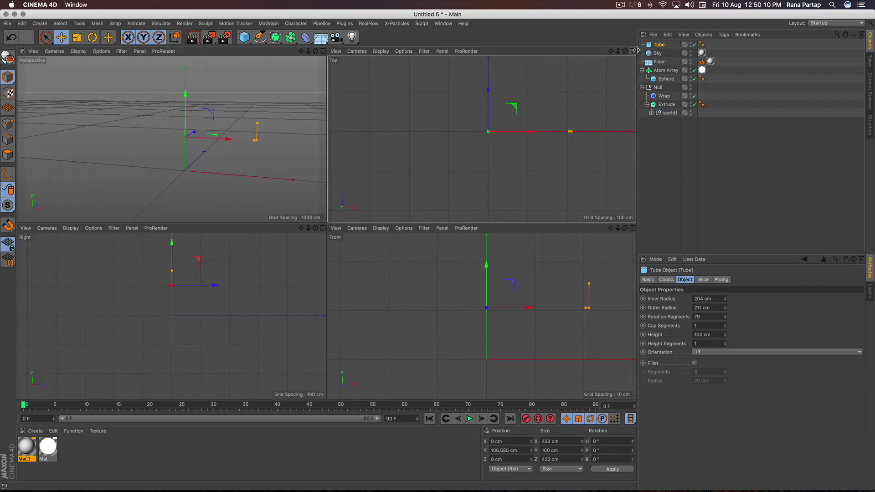
pyautogui.scroll(3, 500, 282)
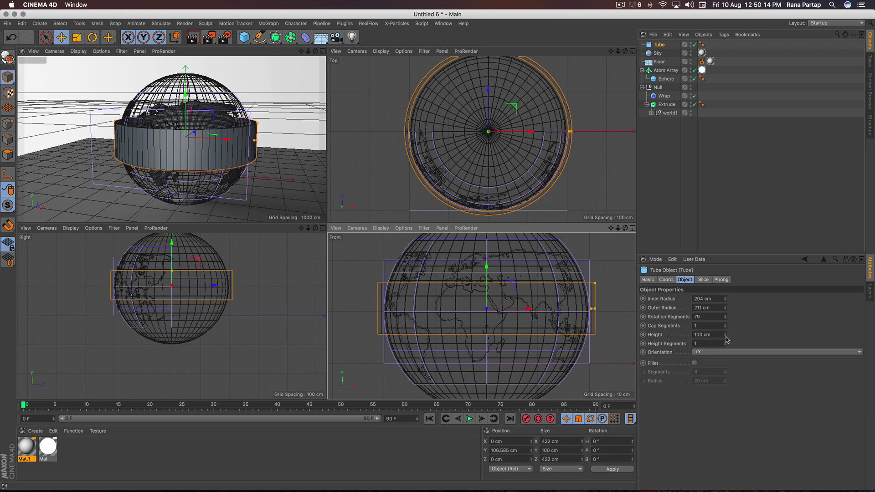
pyautogui.moveTo(726, 336); pyautogui.dragTo(726, 347)
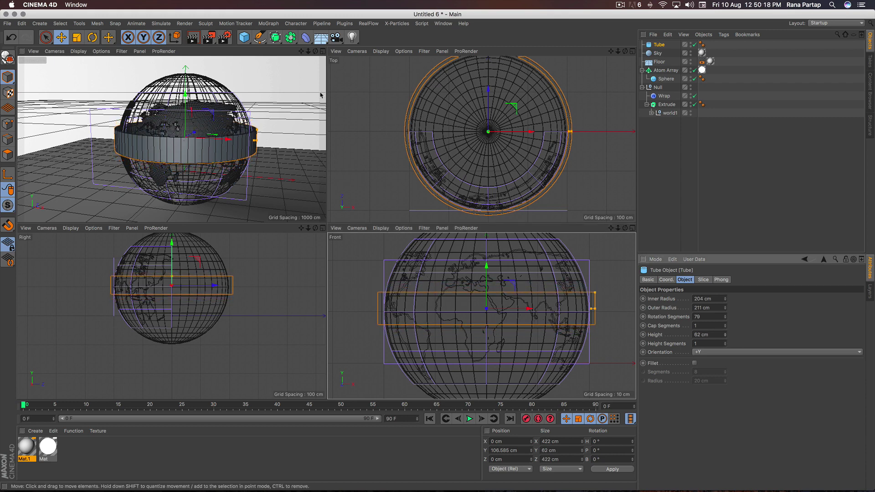
# Step: Add a Circle spline and set its plane to XZ
pyautogui.click(323, 51)
pyautogui.scroll(-2, 314, 190)
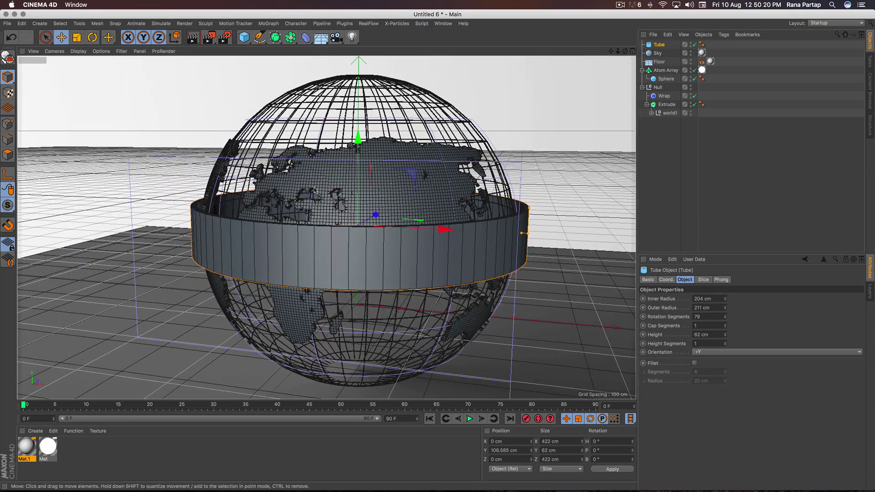
pyautogui.keyDown('alt'); pyautogui.moveTo(315, 190); pyautogui.dragTo(351, 223); pyautogui.keyUp('alt')
pyautogui.click(259, 38)
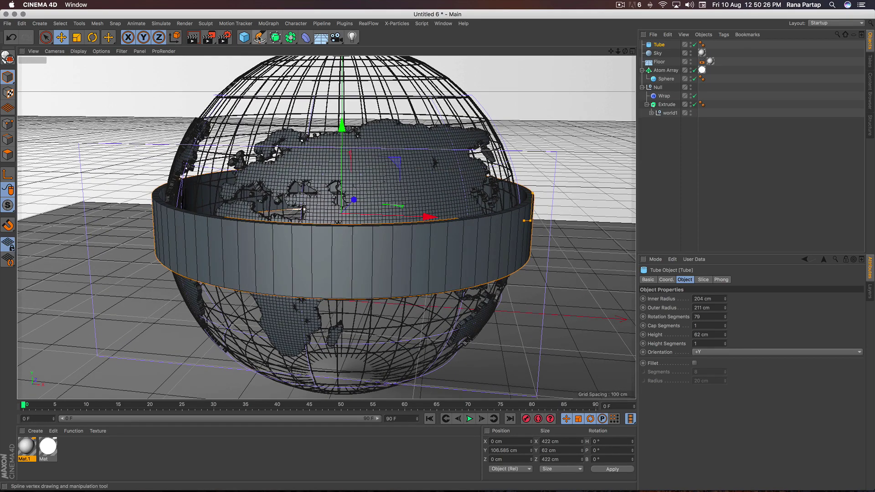
pyautogui.click(366, 70)
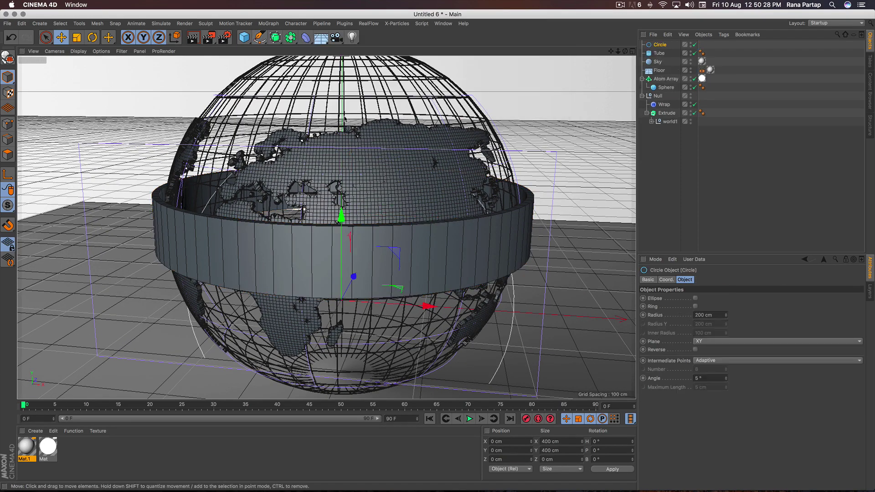
pyautogui.scroll(-3, 331, 197)
pyautogui.click(741, 342)
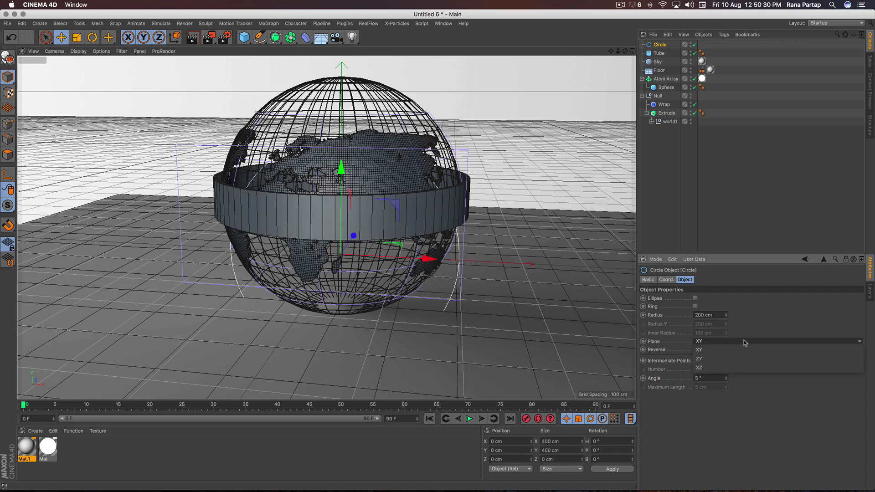
pyautogui.click(739, 361)
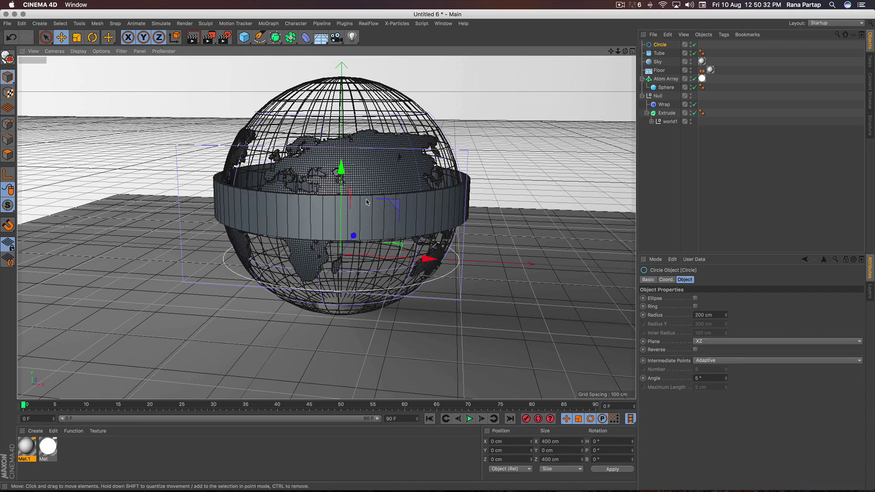
# Step: Raise the Circle to about Y 90 cm and set its radius to 214 cm, just outside the tube
pyautogui.scroll(2, 338, 192)
pyautogui.moveTo(340, 176); pyautogui.dragTo(347, 118)
pyautogui.moveTo(726, 315); pyautogui.dragTo(727, 309)
pyautogui.scroll(2, 310, 207)
pyautogui.keyDown('alt'); pyautogui.moveTo(324, 206); pyautogui.dragTo(342, 193); pyautogui.keyUp('alt')
pyautogui.keyDown('alt'); pyautogui.moveTo(343, 177); pyautogui.dragTo(371, 210, button='middle'); pyautogui.keyUp('alt')
pyautogui.scroll(1, 367, 226)
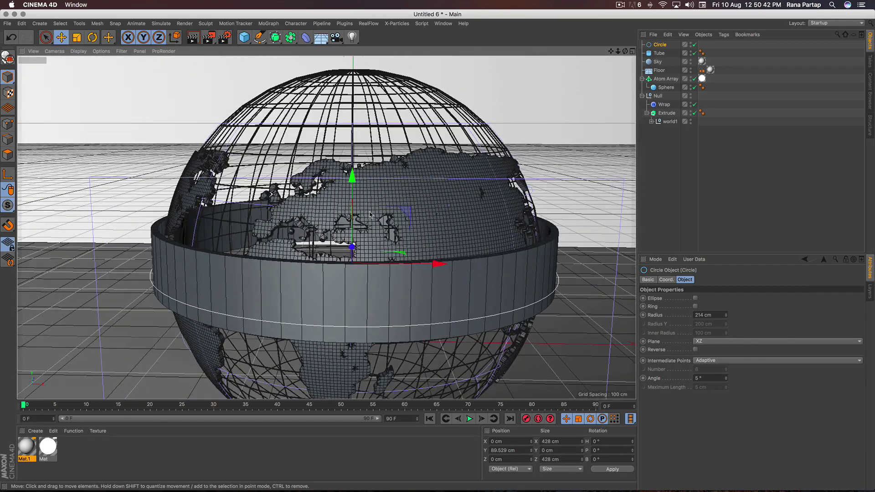
# Step: Add a MoText object and move it in front of the globe to about Z -251 cm
pyautogui.click(269, 23)
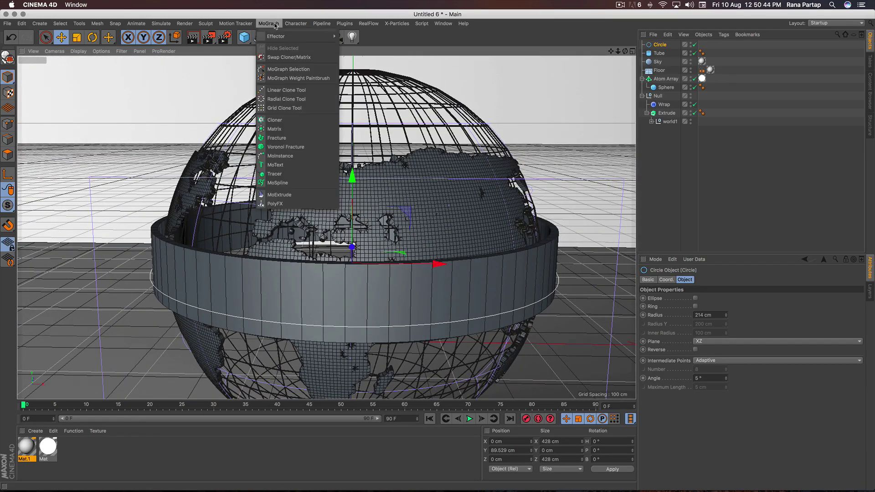
pyautogui.click(302, 167)
pyautogui.scroll(-5, 365, 259)
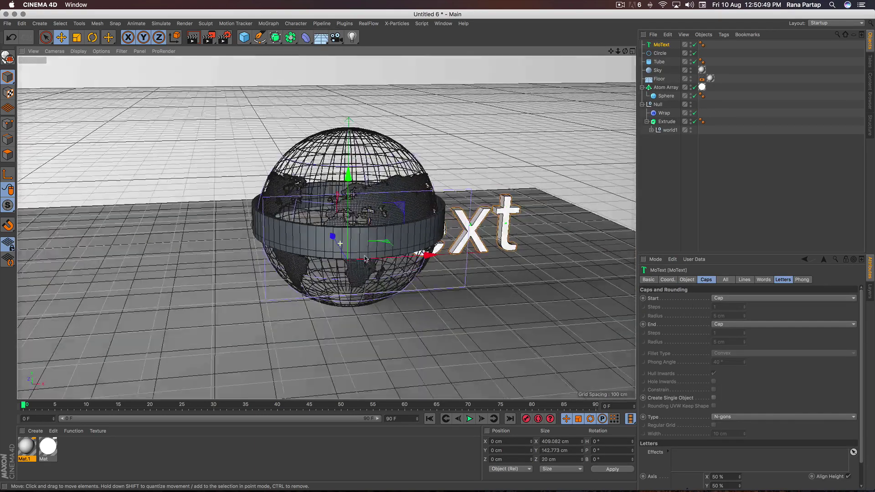
pyautogui.moveTo(333, 236); pyautogui.dragTo(361, 265)
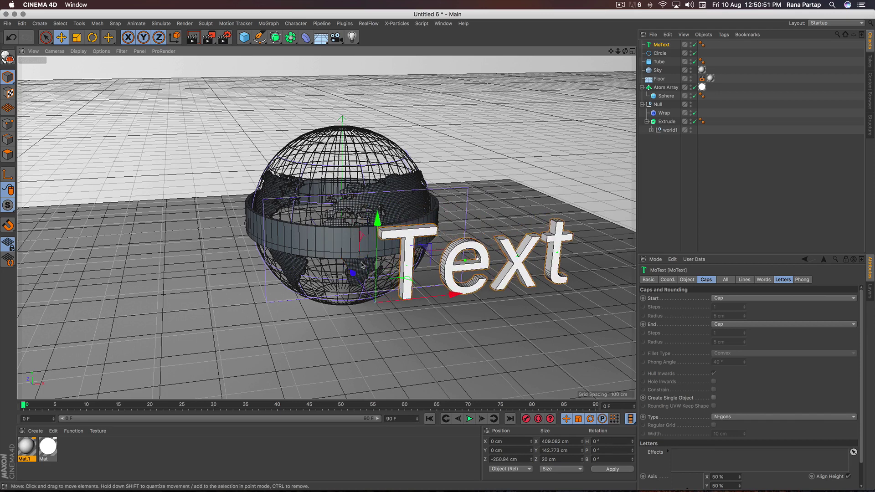
# Step: Set the MoText alignment to Middle and change its text to TOP STORIES
pyautogui.click(687, 280)
pyautogui.click(739, 370)
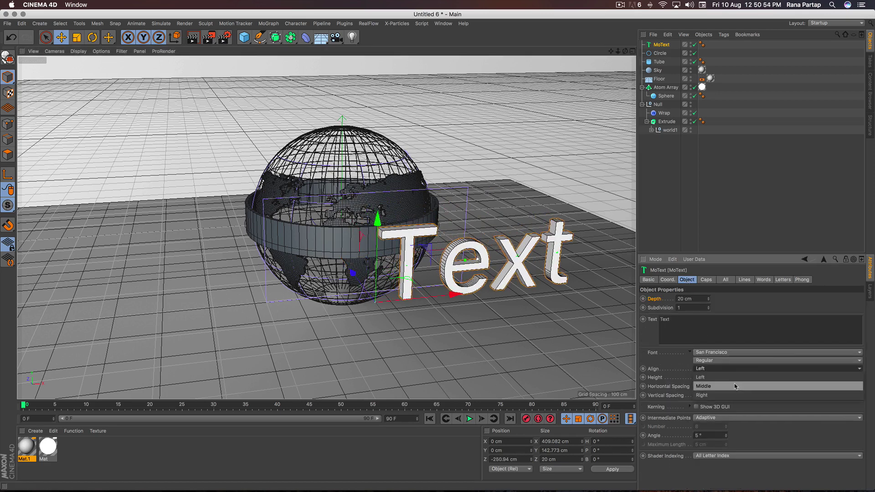
pyautogui.click(736, 387)
pyautogui.doubleClick(718, 314)
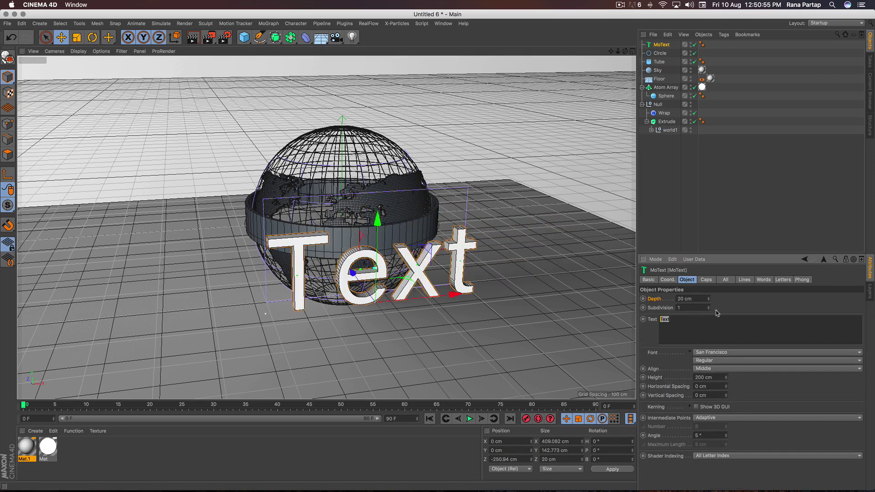
pyautogui.click(761, 307)
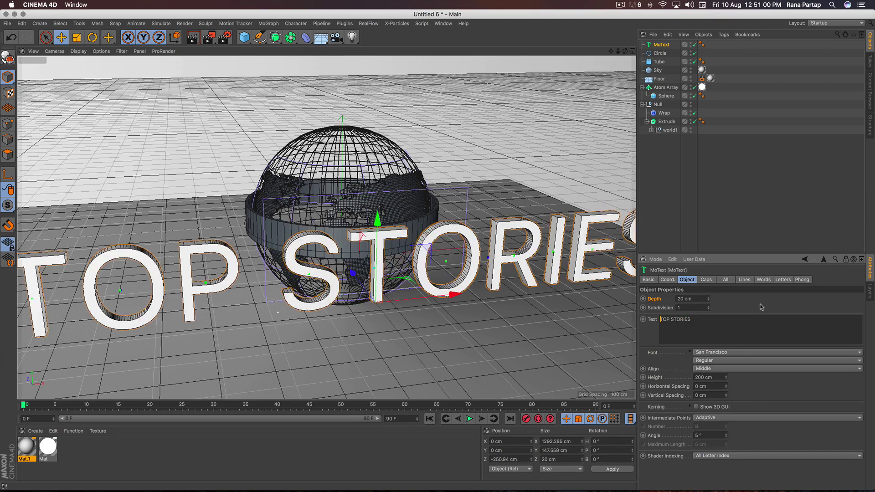
# Step: Set the MoText font to Proxima Nova Black, its height to 50 cm and its depth to 10 cm
pyautogui.click(733, 354)
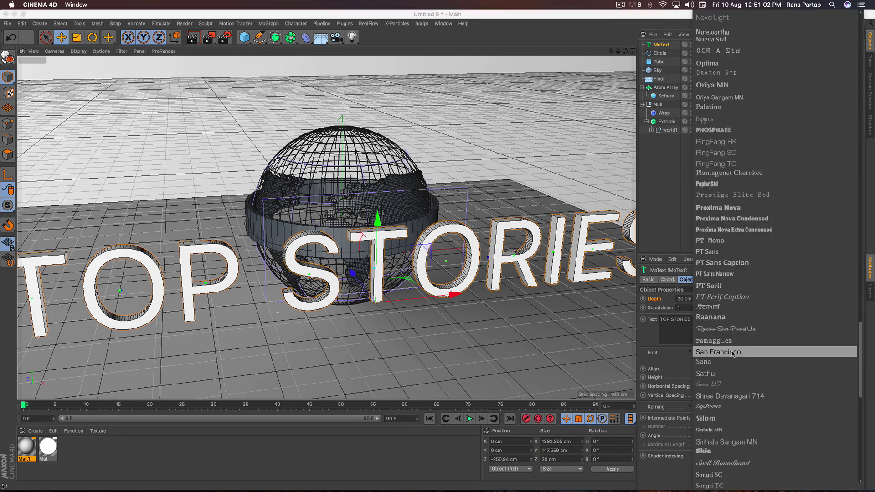
pyautogui.click(752, 209)
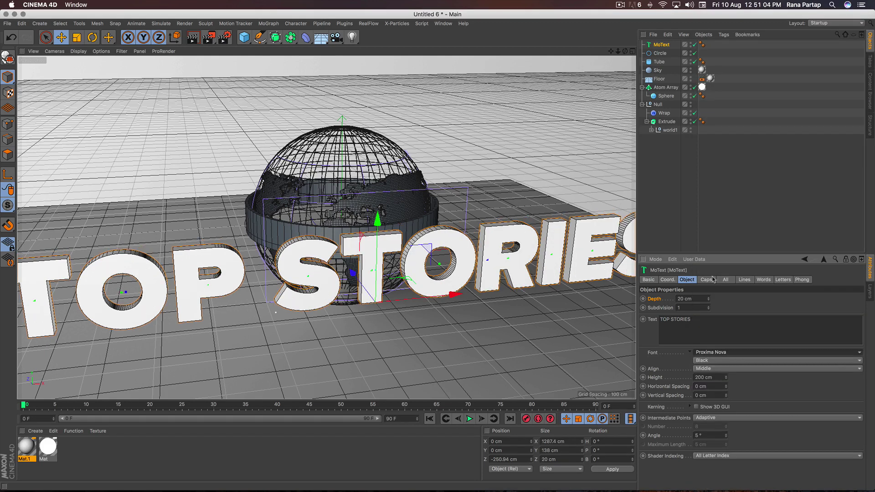
pyautogui.click(699, 377)
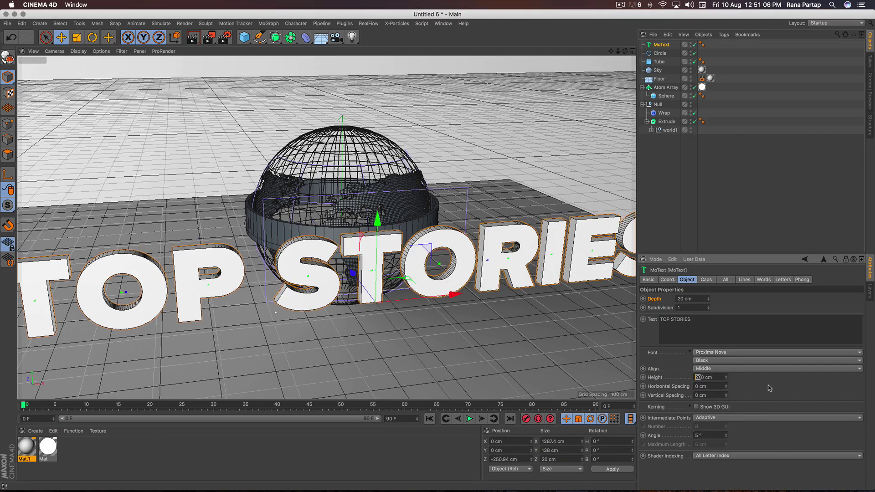
pyautogui.write('5')
pyautogui.press('Return')
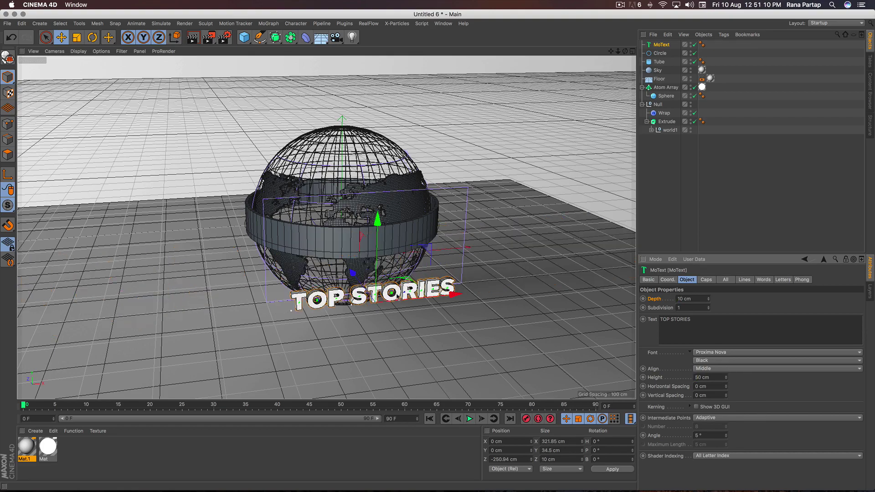
pyautogui.keyDown('alt'); pyautogui.moveTo(378, 299); pyautogui.dragTo(409, 196, button='right'); pyautogui.keyUp('alt')
pyautogui.keyDown('alt'); pyautogui.moveTo(409, 196); pyautogui.dragTo(426, 249); pyautogui.keyUp('alt')
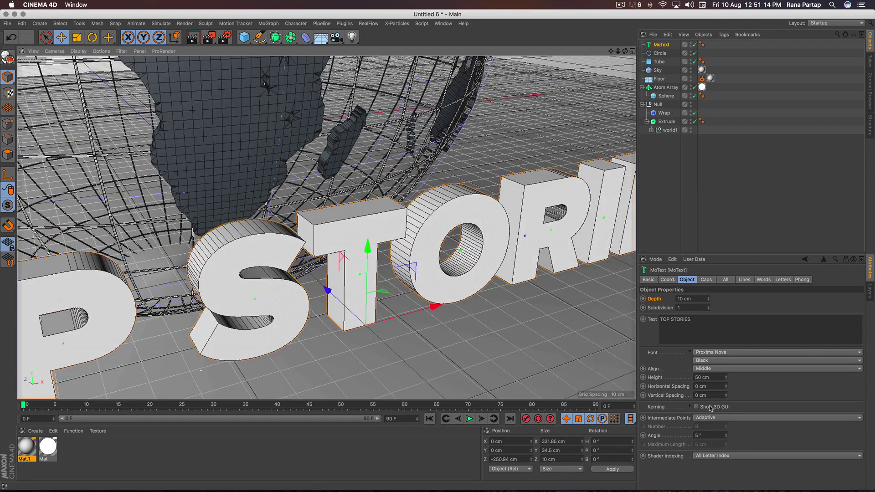
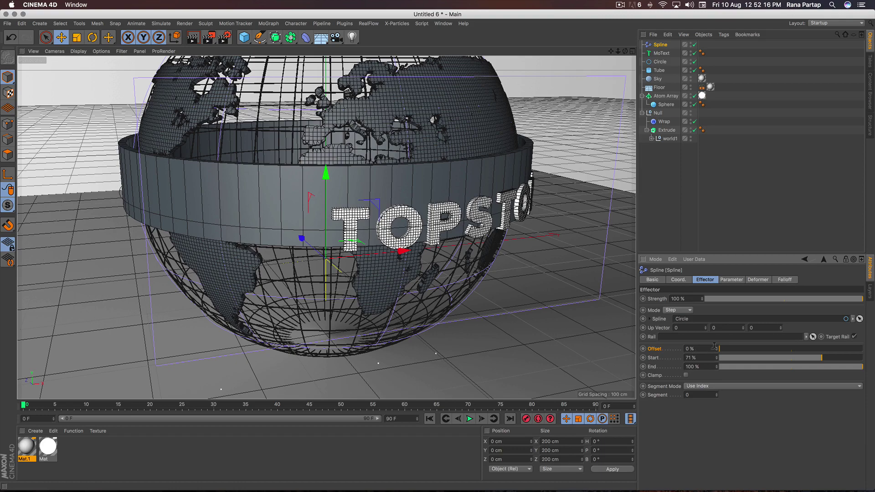
# Step: Set the Spline effector's offset to -12% and raise the Circle spline to about Y 104 cm to center the letters on the ring
pyautogui.moveTo(714, 346); pyautogui.dragTo(705, 349)
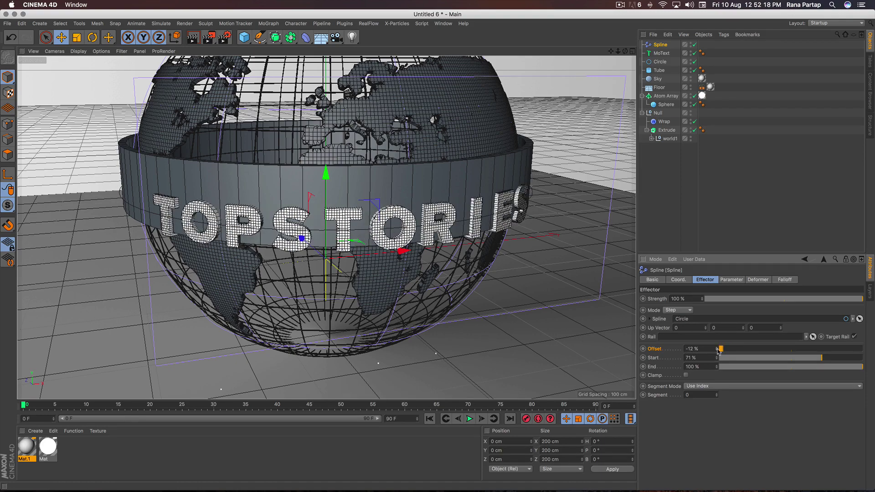
pyautogui.click(660, 62)
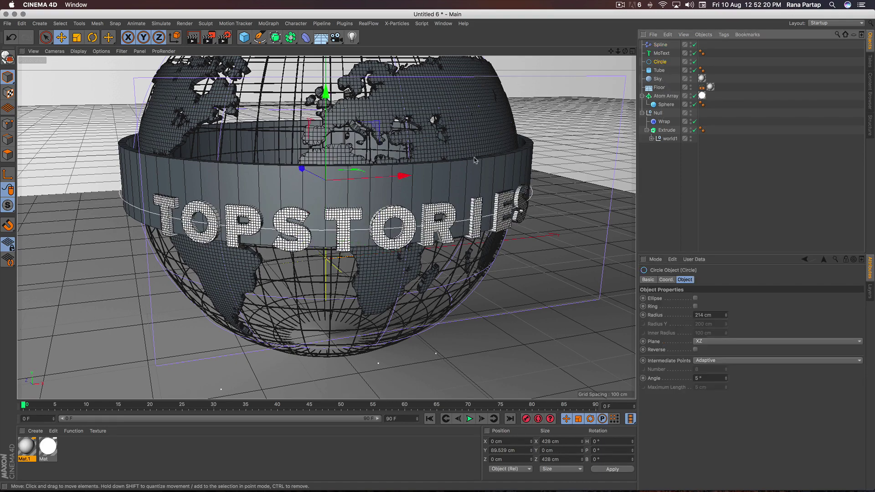
pyautogui.moveTo(328, 95); pyautogui.dragTo(328, 81)
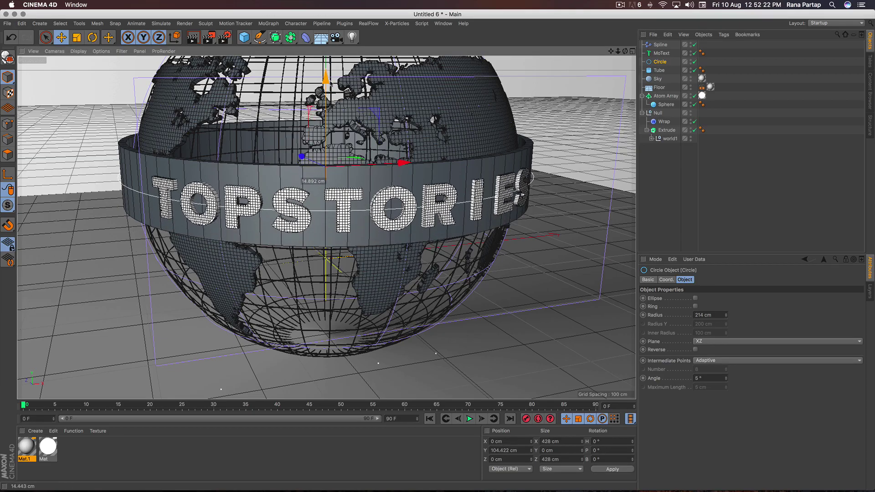
# Step: Increase the Circle spline's radius to 221 cm so the letters stand out from the ring
pyautogui.scroll(2, 339, 167)
pyautogui.keyDown('alt'); pyautogui.moveTo(338, 150); pyautogui.dragTo(341, 140, button='right'); pyautogui.keyUp('alt')
pyautogui.keyDown('alt'); pyautogui.moveTo(292, 158); pyautogui.dragTo(388, 189); pyautogui.keyUp('alt')
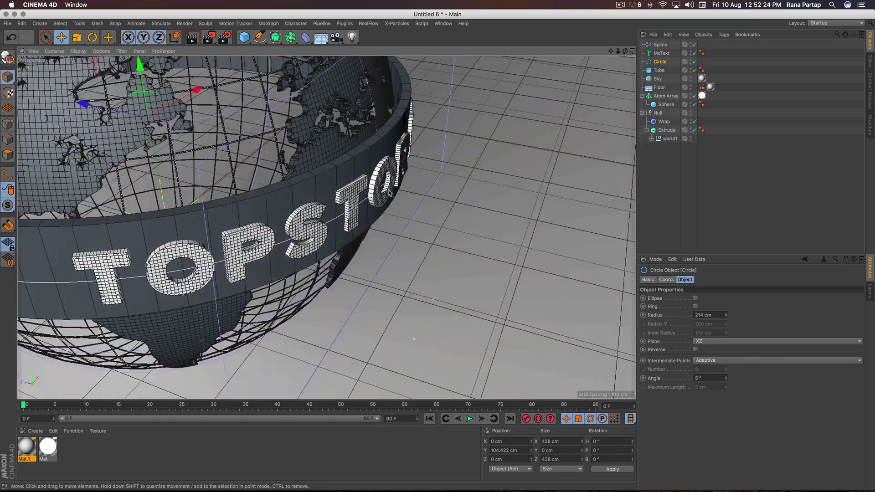
pyautogui.keyDown('alt'); pyautogui.moveTo(328, 187); pyautogui.dragTo(356, 91, button='right'); pyautogui.keyUp('alt')
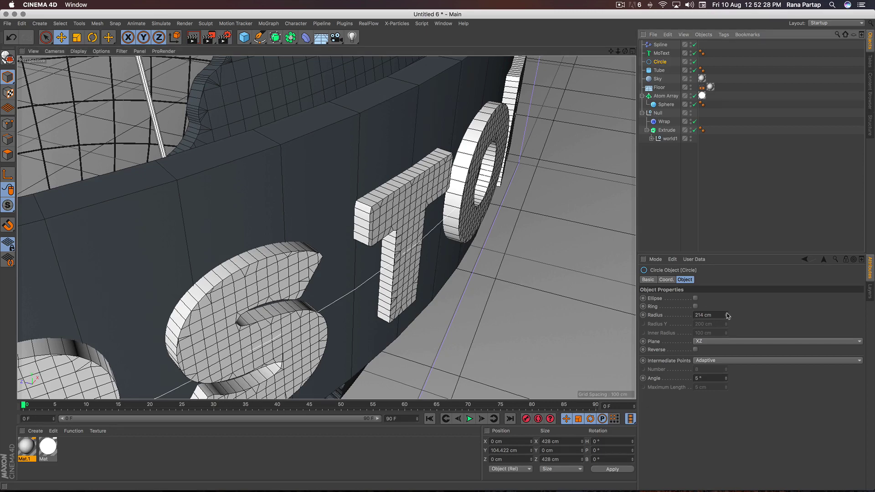
pyautogui.moveTo(728, 316); pyautogui.dragTo(727, 315)
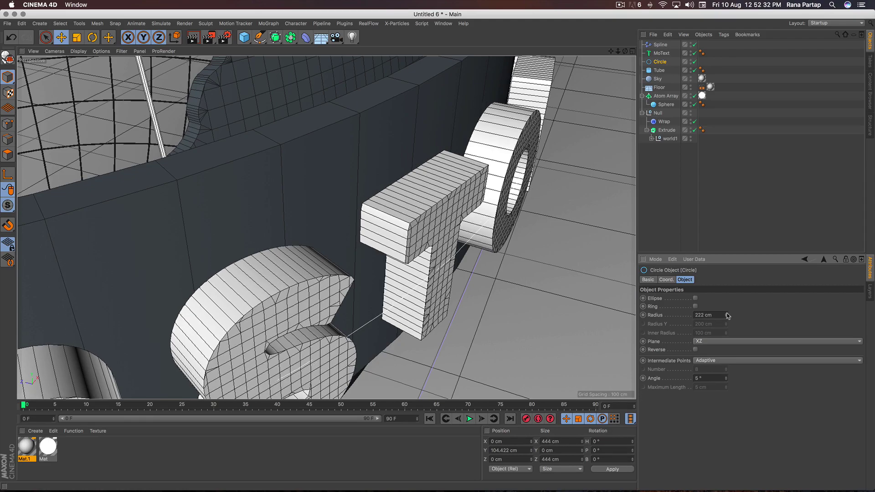
pyautogui.click(726, 317)
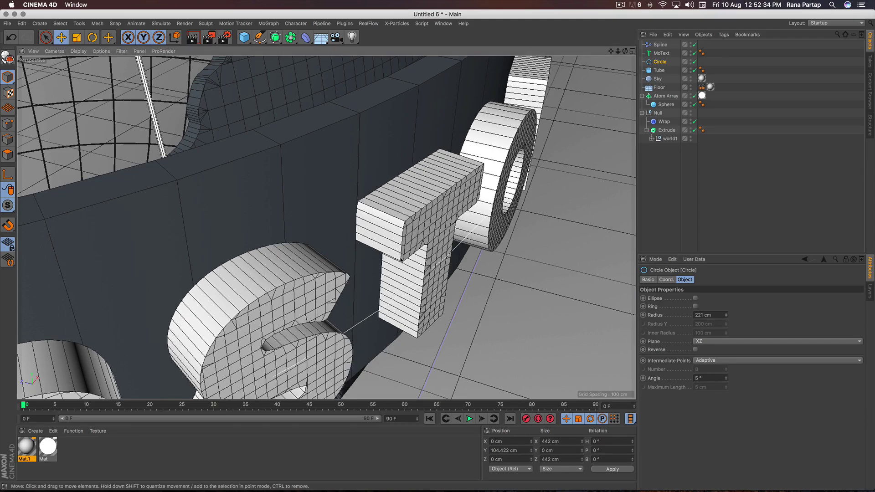
# Step: Preview-render the lettered ring from the front and inspect how the letters sit around it
pyautogui.keyDown('alt'); pyautogui.moveTo(400, 258); pyautogui.dragTo(388, 229); pyautogui.keyUp('alt')
pyautogui.keyDown('alt'); pyautogui.moveTo(410, 219); pyautogui.dragTo(387, 299, button='right'); pyautogui.keyUp('alt')
pyautogui.keyDown('alt'); pyautogui.moveTo(366, 274); pyautogui.dragTo(432, 270); pyautogui.keyUp('alt')
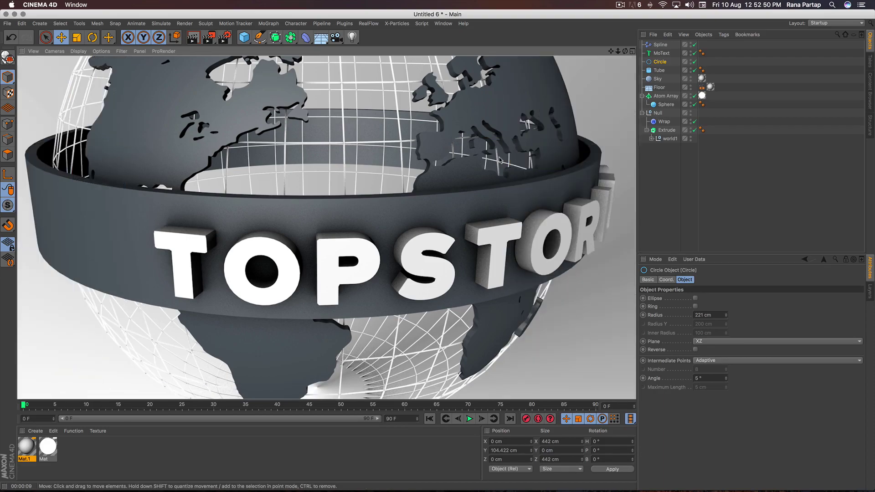
pyautogui.click(428, 166)
pyautogui.scroll(-4, 362, 151)
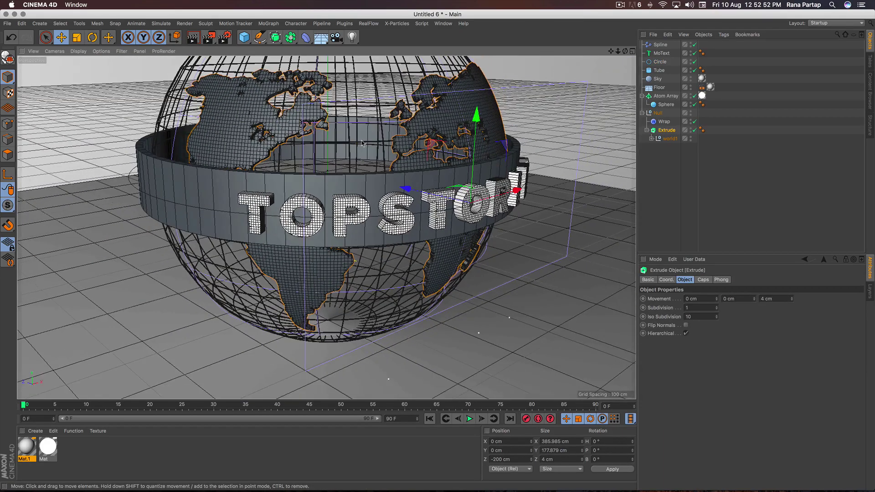
pyautogui.scroll(4, 353, 208)
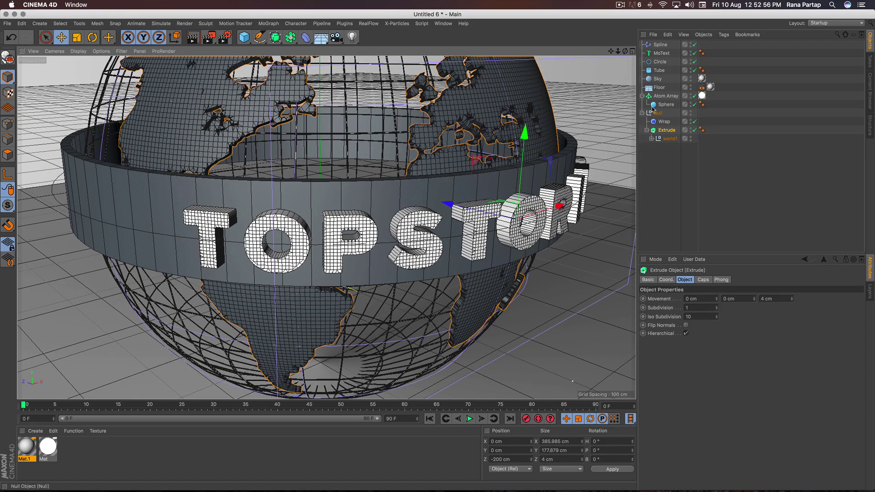
# Step: Duplicate the Tube by copying and pasting it in the object list
pyautogui.click(659, 72)
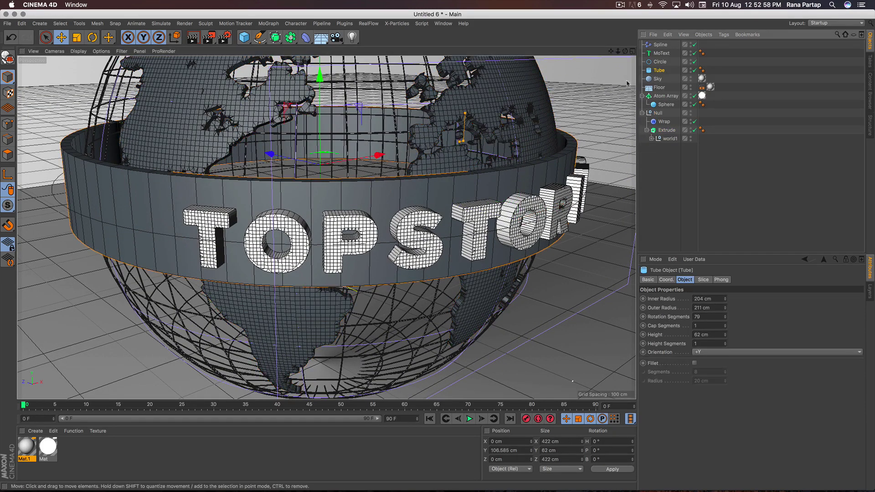
pyautogui.middleClick(628, 59)
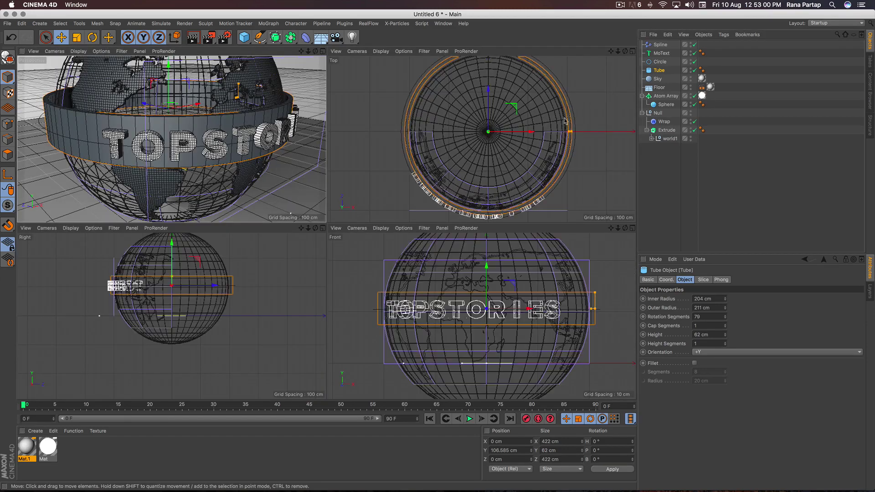
pyautogui.scroll(3, 506, 282)
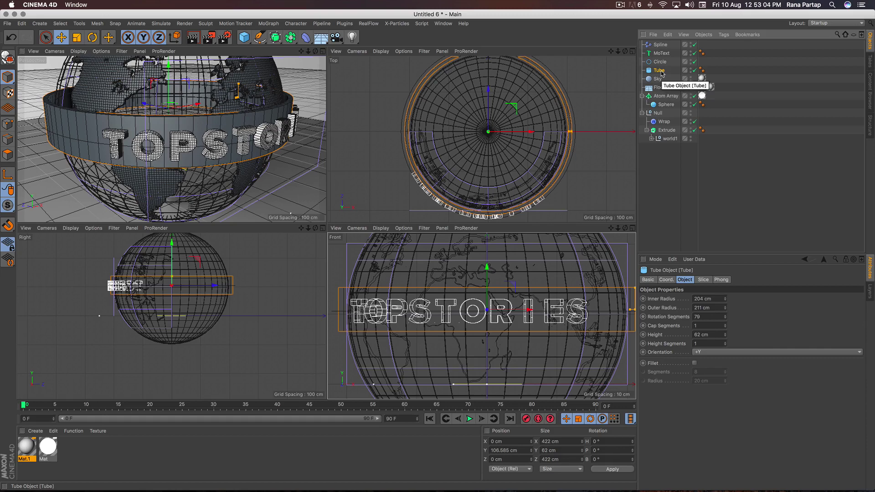
pyautogui.click(682, 35)
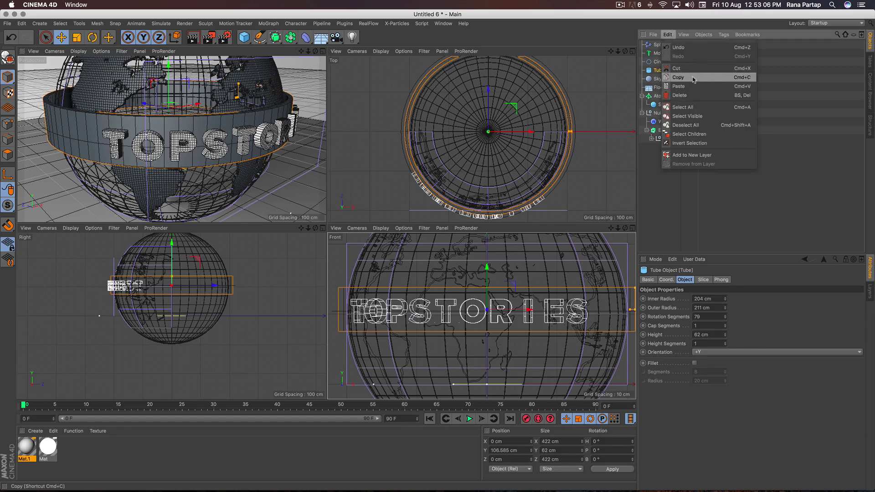
pyautogui.click(679, 36)
pyautogui.click(670, 35)
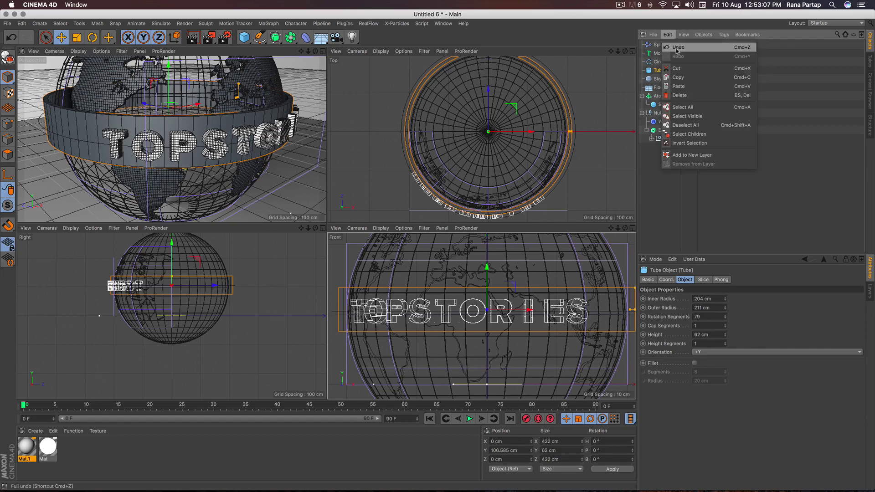
pyautogui.click(687, 86)
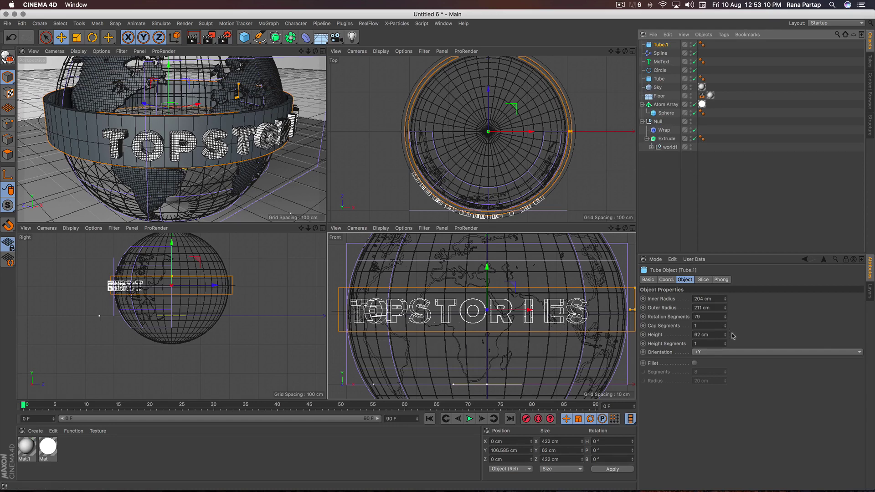
# Step: Reduce the copied Tube's height to 5 cm and raise it to about Y 133 cm in the front view
pyautogui.moveTo(726, 338); pyautogui.dragTo(726, 338)
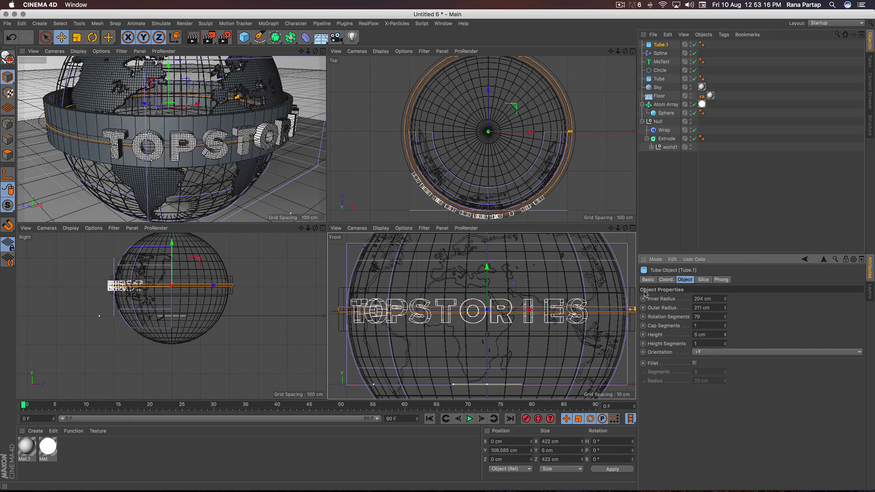
pyautogui.click(632, 229)
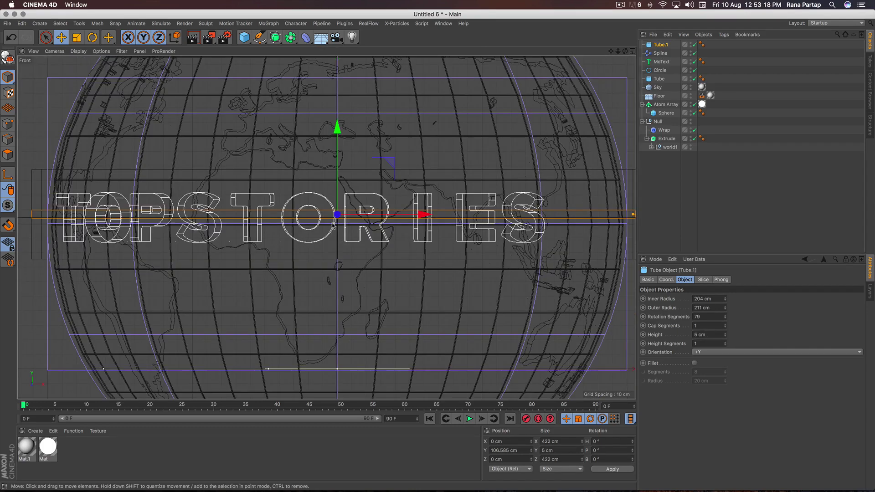
pyautogui.scroll(3, 333, 224)
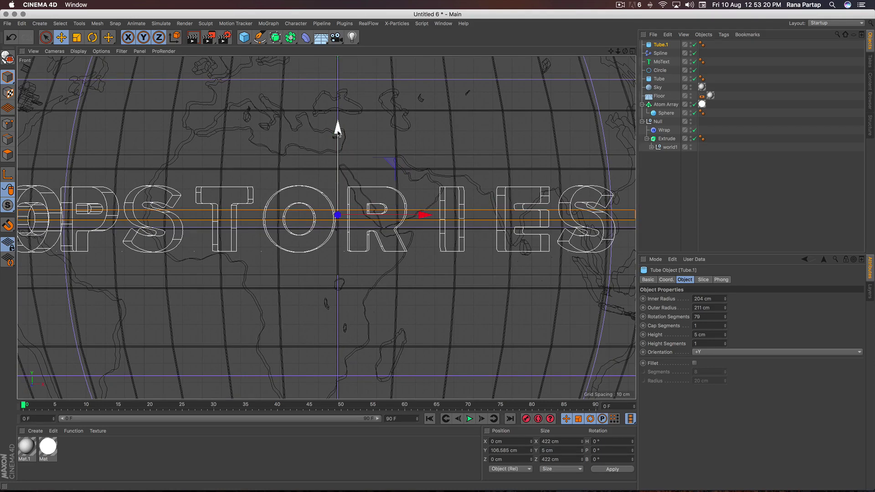
pyautogui.moveTo(338, 129); pyautogui.dragTo(348, 82)
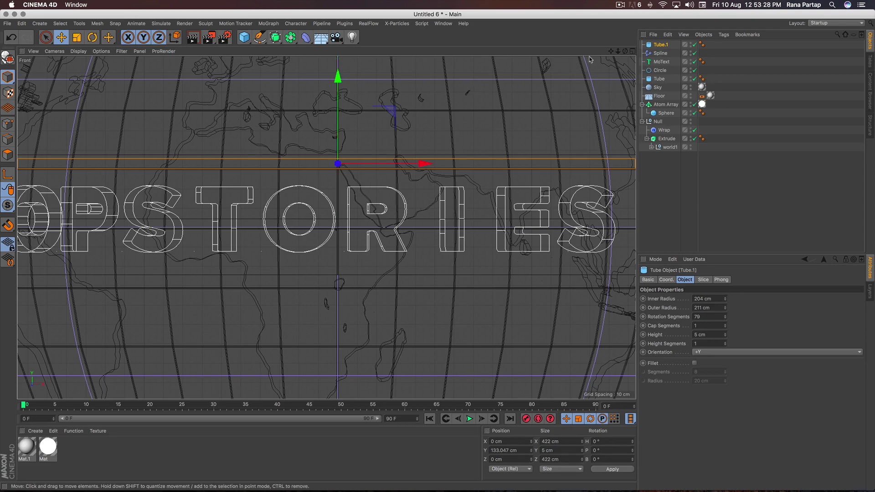
# Step: Increase the copied Tube's outer radius to 214 cm so it projects from the ring as a rim
pyautogui.click(633, 51)
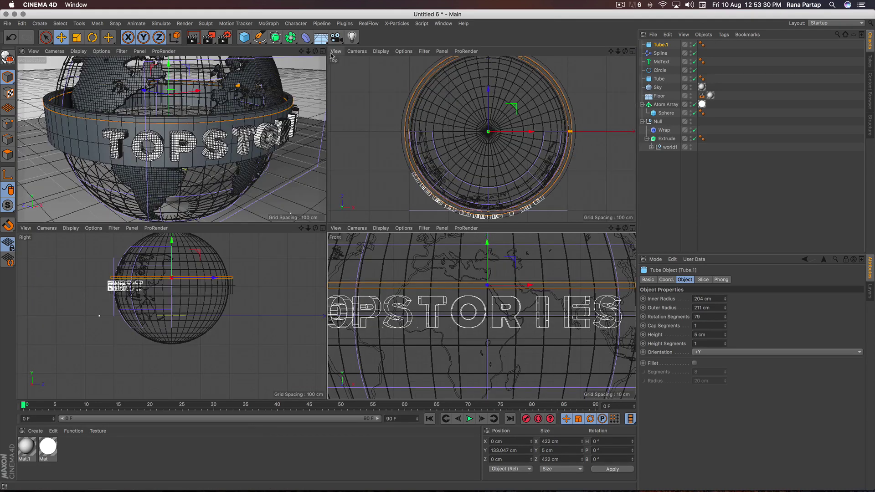
pyautogui.click(323, 51)
pyautogui.scroll(5, 320, 188)
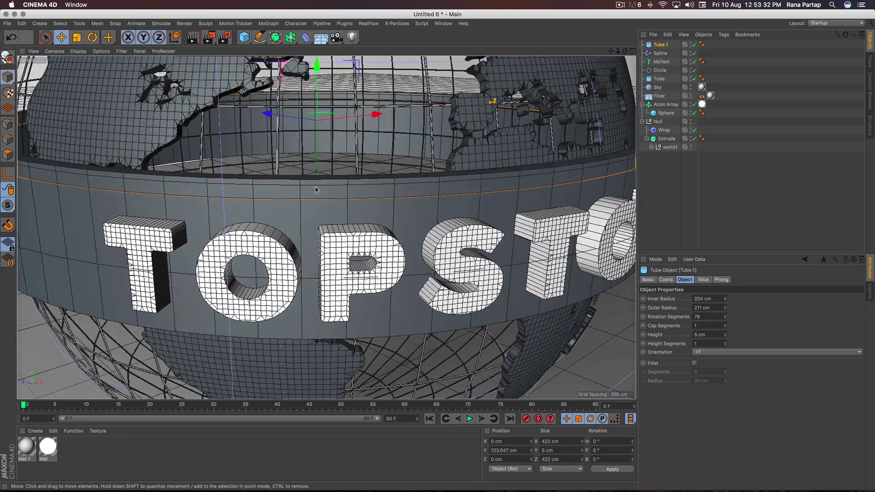
pyautogui.keyDown('alt'); pyautogui.moveTo(316, 190); pyautogui.dragTo(308, 155); pyautogui.keyUp('alt')
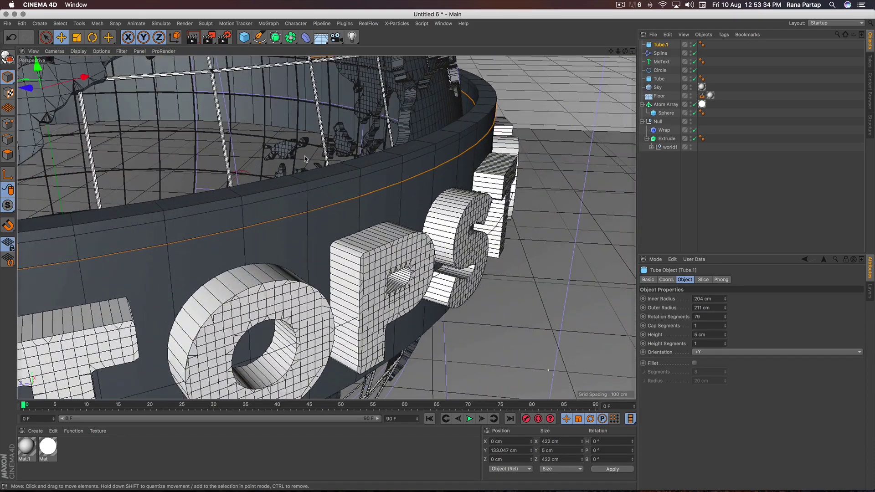
pyautogui.moveTo(725, 309); pyautogui.dragTo(726, 308)
pyautogui.click(726, 308)
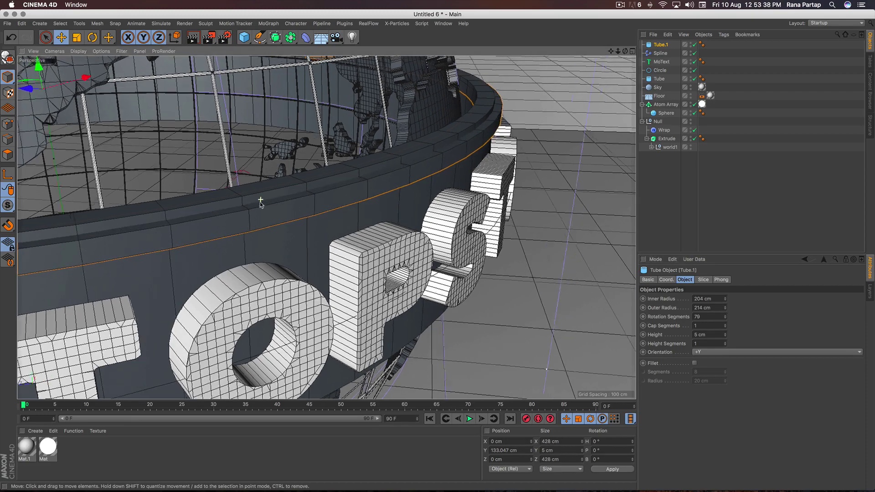
# Step: Raise the thin rim Tube to about Y 140 cm so it sits on the main ring's upper edge
pyautogui.keyDown('alt'); pyautogui.moveTo(261, 201); pyautogui.dragTo(307, 194); pyautogui.keyUp('alt')
pyautogui.moveTo(279, 78); pyautogui.dragTo(280, 70)
pyautogui.keyDown('alt'); pyautogui.moveTo(283, 153); pyautogui.dragTo(283, 123); pyautogui.keyUp('alt')
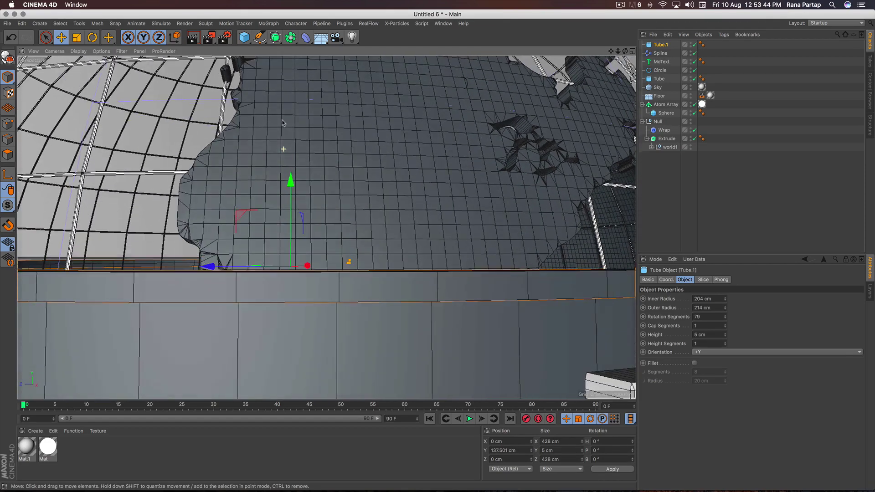
pyautogui.moveTo(290, 179)
pyautogui.mouseDown()
pyautogui.moveTo(291, 168)
pyautogui.moveTo(291, 178)
pyautogui.mouseUp()
pyautogui.scroll(-10, 294, 269)
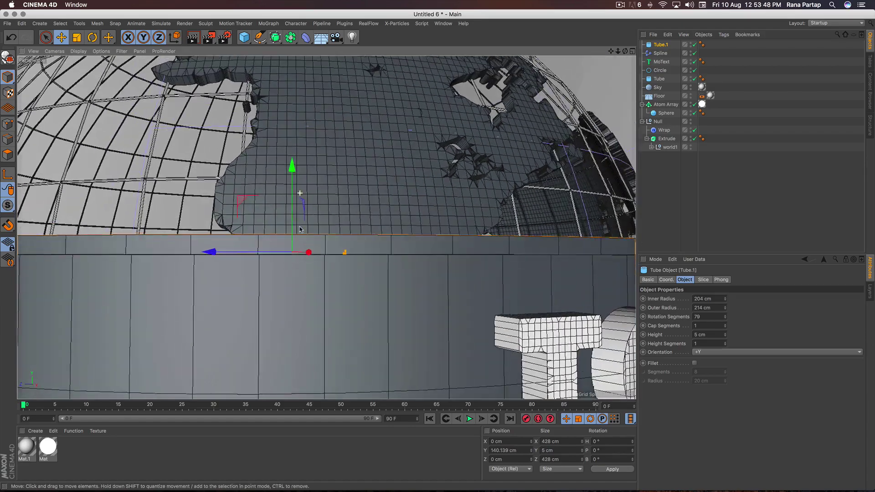
# Step: Duplicate the thin rim Tube and move the copy down to about Y 79 cm near the ring's lower edge
pyautogui.keyDown('alt'); pyautogui.moveTo(315, 228); pyautogui.dragTo(316, 250); pyautogui.keyUp('alt')
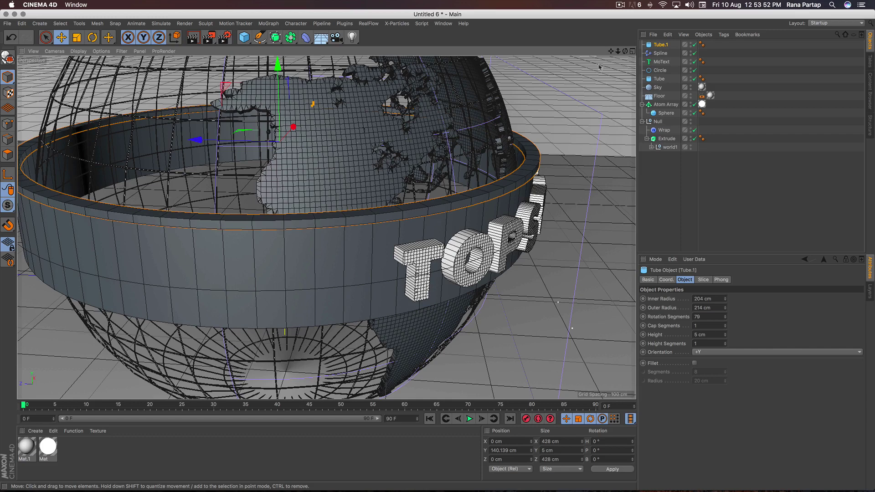
pyautogui.press('super+c')
pyautogui.press('super+v')
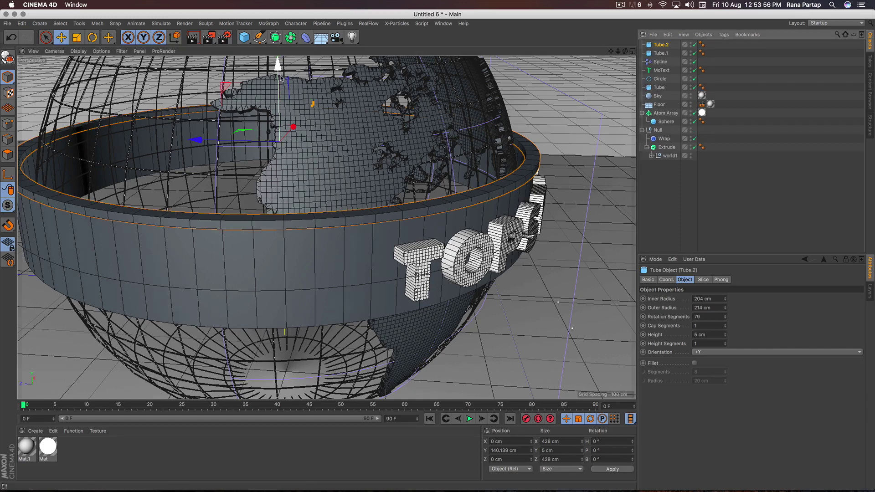
pyautogui.moveTo(277, 82); pyautogui.dragTo(277, 139)
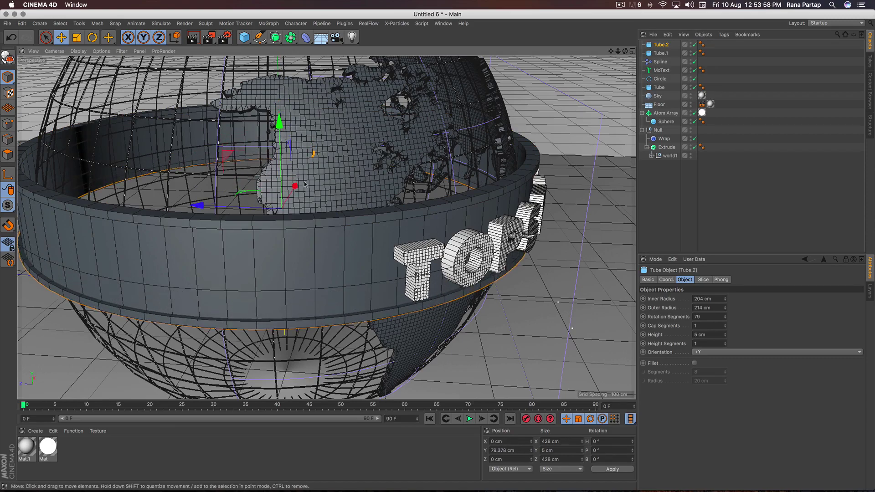
# Step: Lower the copied rim Tube to about Y 73 cm so it sits flush along the main ring's lower edge
pyautogui.scroll(2, 264, 304)
pyautogui.keyDown('alt'); pyautogui.moveTo(264, 301); pyautogui.dragTo(266, 256); pyautogui.keyUp('alt')
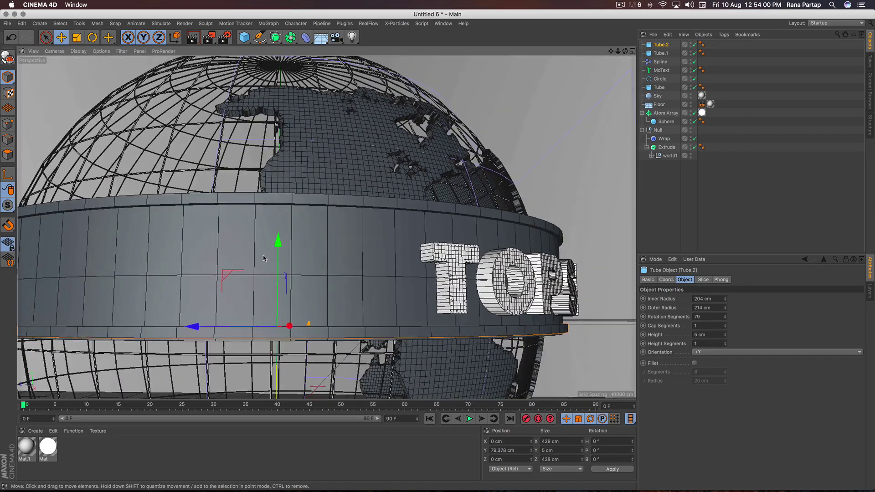
pyautogui.keyDown('alt'); pyautogui.moveTo(296, 274); pyautogui.dragTo(326, 226, button='middle'); pyautogui.keyUp('alt')
pyautogui.scroll(2, 292, 250)
pyautogui.keyDown('alt'); pyautogui.moveTo(292, 249); pyautogui.dragTo(293, 221); pyautogui.keyUp('alt')
pyautogui.scroll(3, 294, 228)
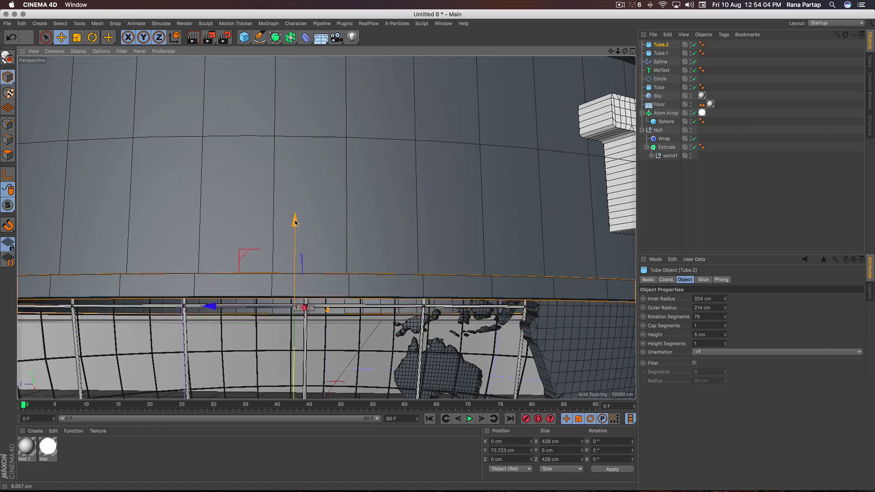
# Step: Examine how the lower rim fits against the main ring from several angles, including around the text
pyautogui.scroll(5, 294, 228)
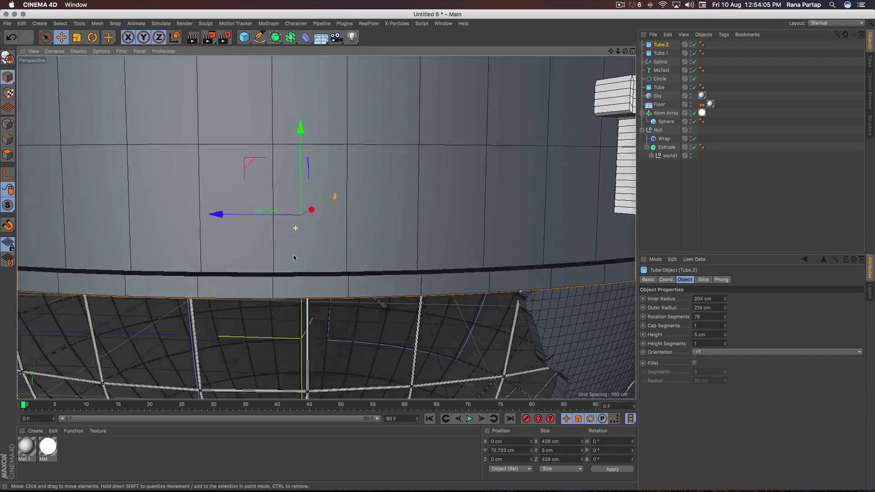
pyautogui.scroll(-5, 294, 258)
pyautogui.keyDown('alt'); pyautogui.moveTo(294, 258); pyautogui.dragTo(299, 205); pyautogui.keyUp('alt')
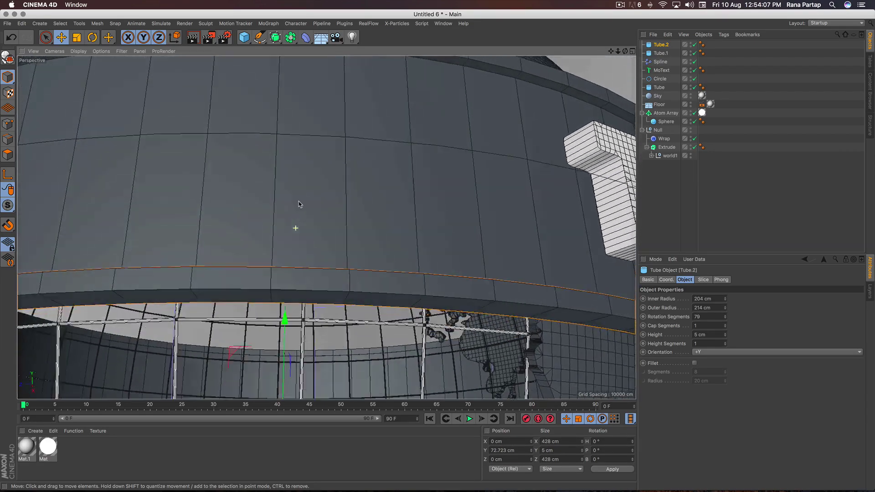
pyautogui.scroll(5, 299, 204)
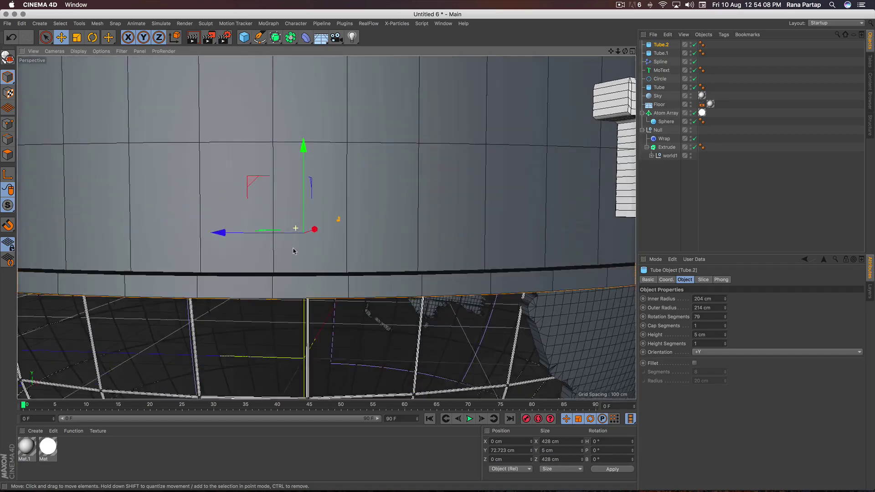
pyautogui.scroll(2, 301, 223)
pyautogui.scroll(-4, 306, 217)
pyautogui.keyDown('alt'); pyautogui.moveTo(319, 196); pyautogui.dragTo(314, 164); pyautogui.keyUp('alt')
pyautogui.scroll(5, 184, 227)
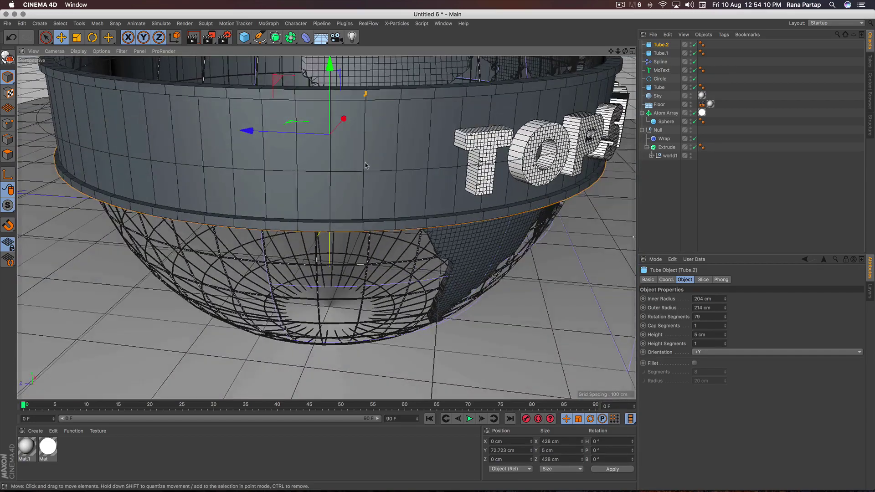
pyautogui.keyDown('alt'); pyautogui.moveTo(185, 227); pyautogui.dragTo(297, 195); pyautogui.keyUp('alt')
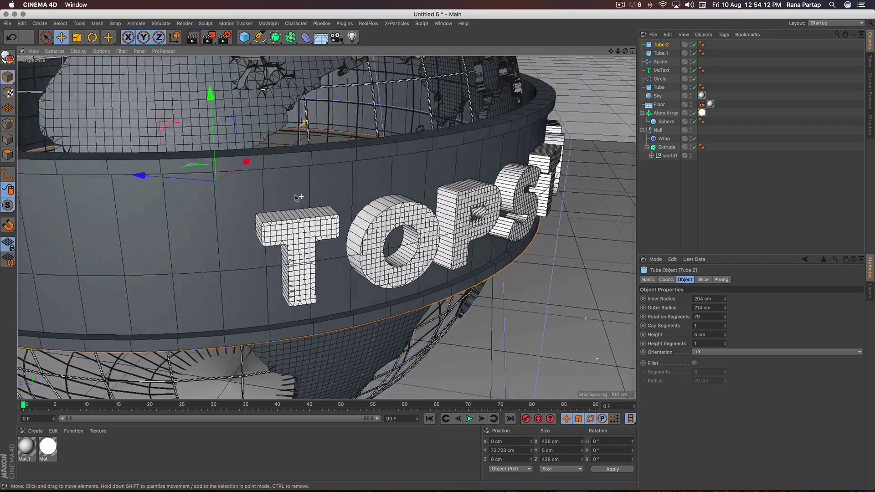
pyautogui.scroll(2, 297, 195)
pyautogui.scroll(-1, 300, 199)
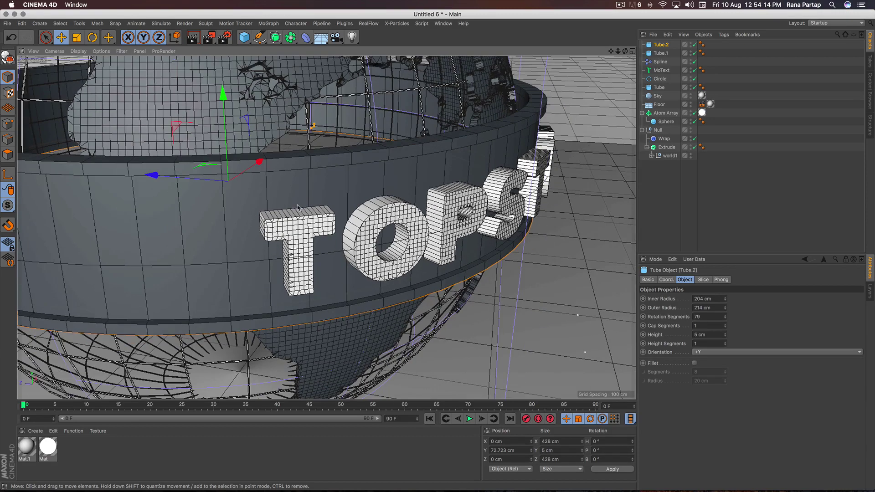
# Step: Create a new default light grey material and apply it to both the lower and the upper rim Tubes
pyautogui.click(77, 448)
pyautogui.doubleClick(77, 448)
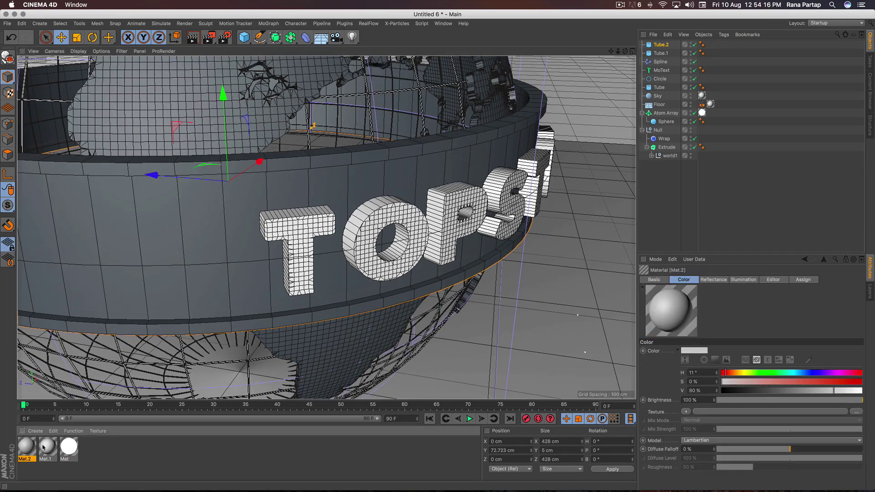
pyautogui.moveTo(79, 424); pyautogui.dragTo(241, 329)
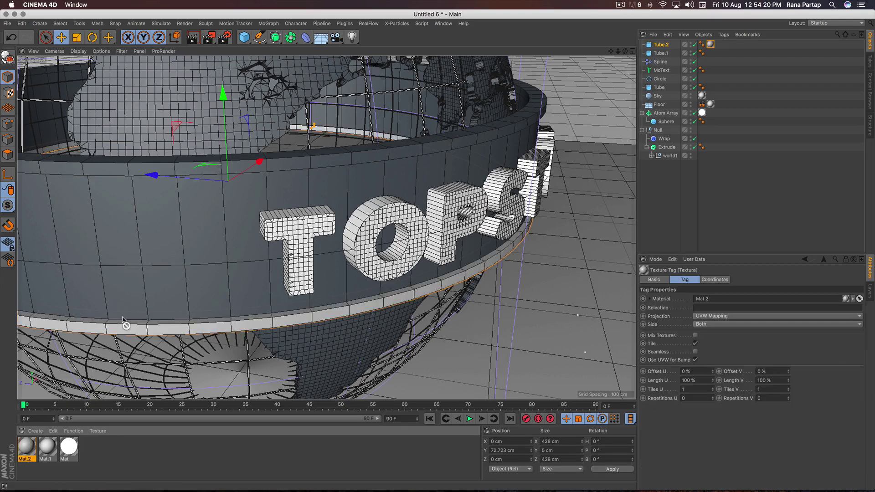
pyautogui.moveTo(122, 319); pyautogui.dragTo(305, 171)
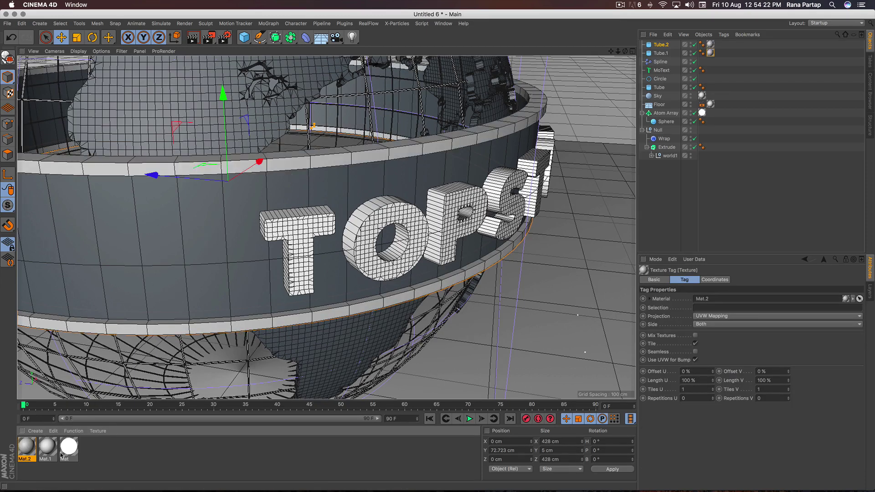
# Step: Create a red material with hue 5° and saturation 91%, and apply it to the MoText object
pyautogui.doubleClick(100, 456)
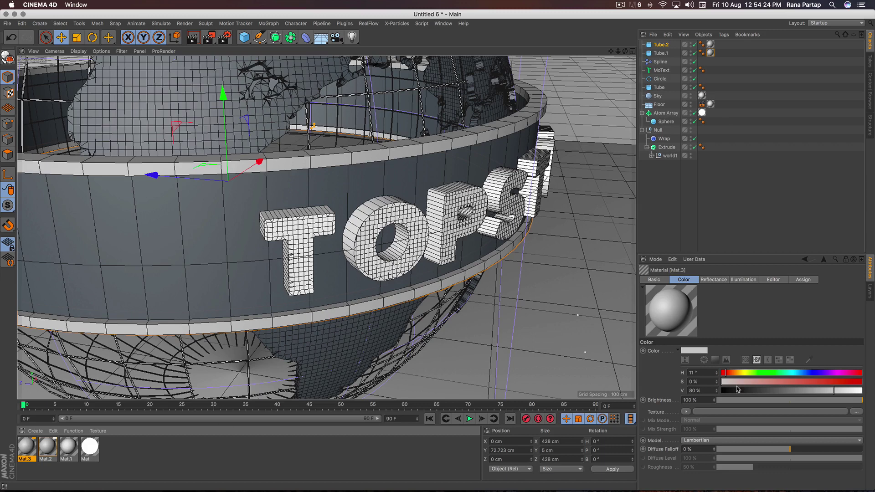
pyautogui.moveTo(725, 373); pyautogui.dragTo(723, 373)
pyautogui.moveTo(801, 382); pyautogui.dragTo(850, 382)
pyautogui.click(29, 444)
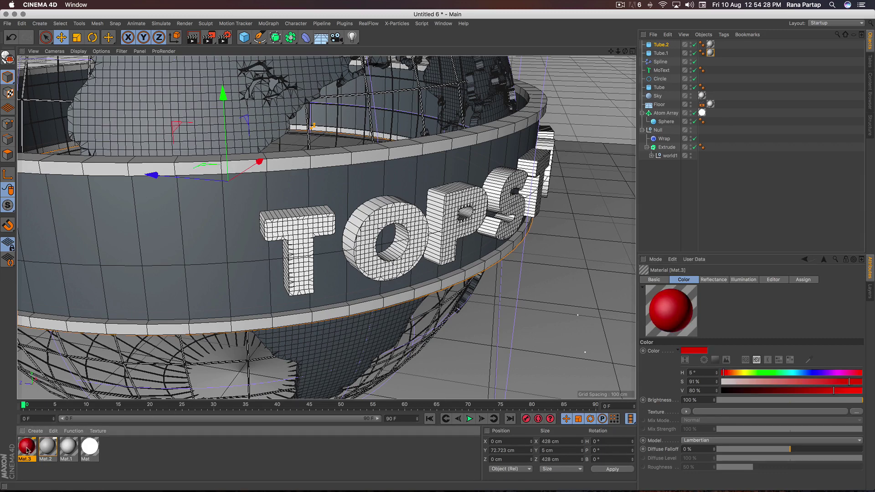
pyautogui.moveTo(33, 449); pyautogui.dragTo(663, 71)
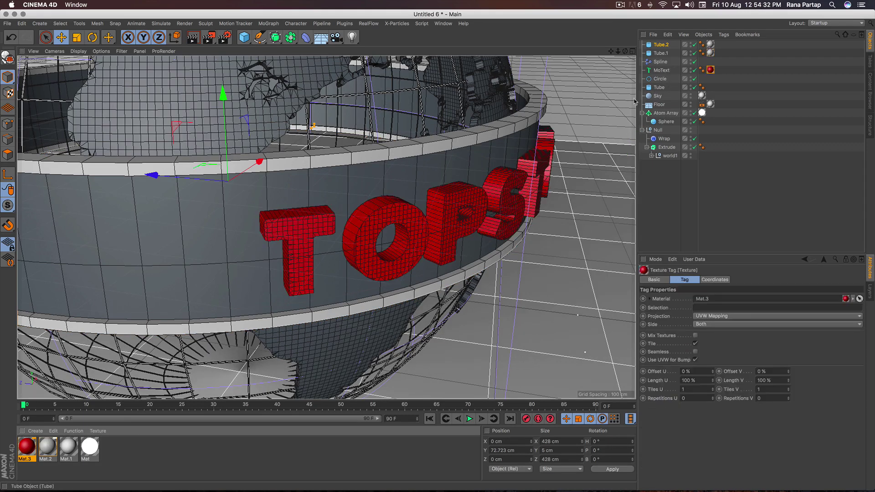
# Step: Create a dark grey material with a colour value of 28% and apply it to the main ring Tube
pyautogui.doubleClick(114, 454)
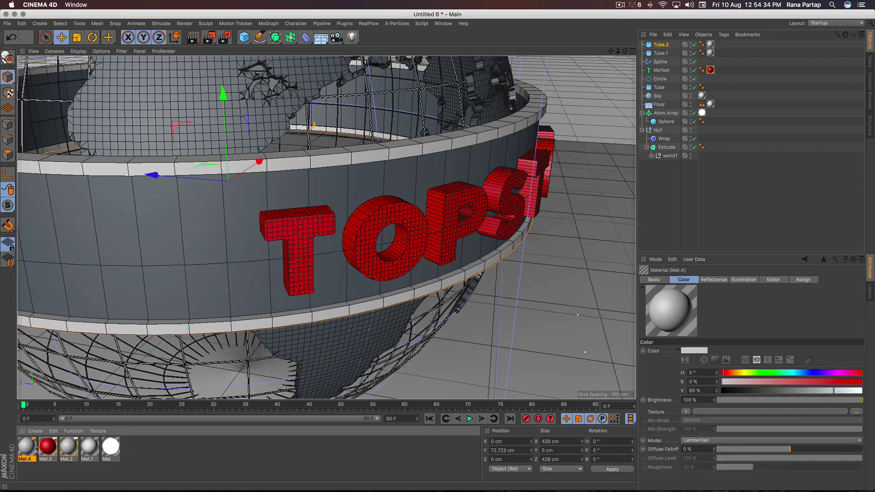
pyautogui.click(760, 391)
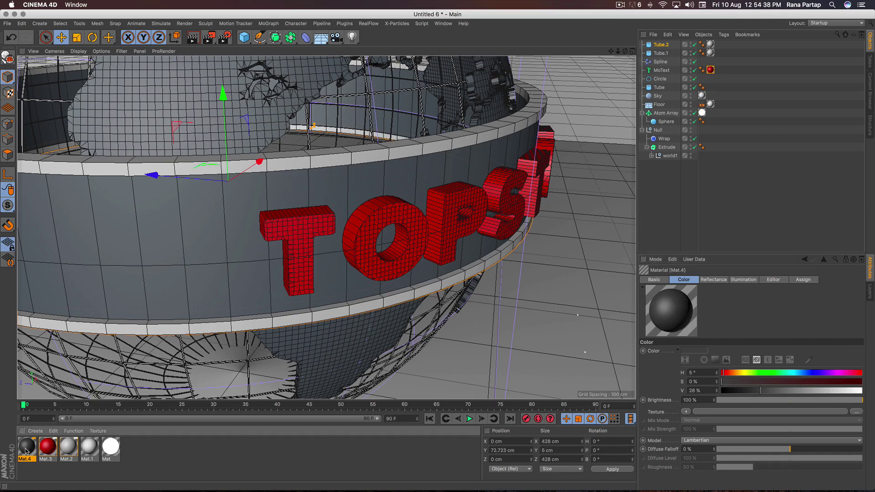
pyautogui.moveTo(369, 279); pyautogui.dragTo(383, 256)
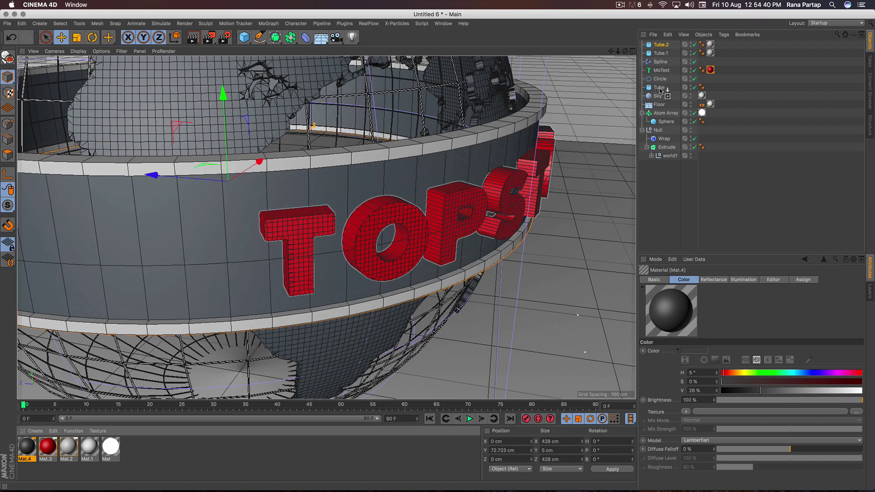
pyautogui.moveTo(659, 90); pyautogui.dragTo(660, 90)
# Step: Render the whole globe in the perspective view to check the new ring, rim and text materials
pyautogui.keyDown('alt'); pyautogui.moveTo(355, 241); pyautogui.dragTo(334, 246); pyautogui.keyUp('alt')
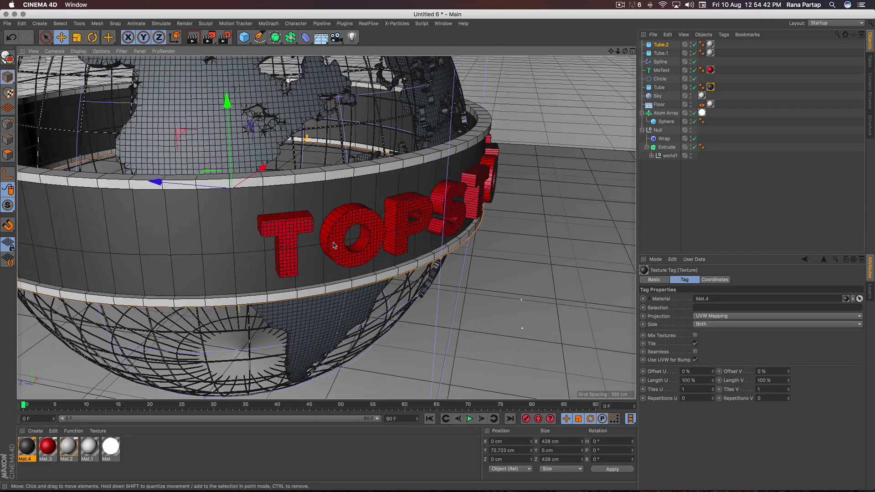
pyautogui.scroll(-10, 334, 245)
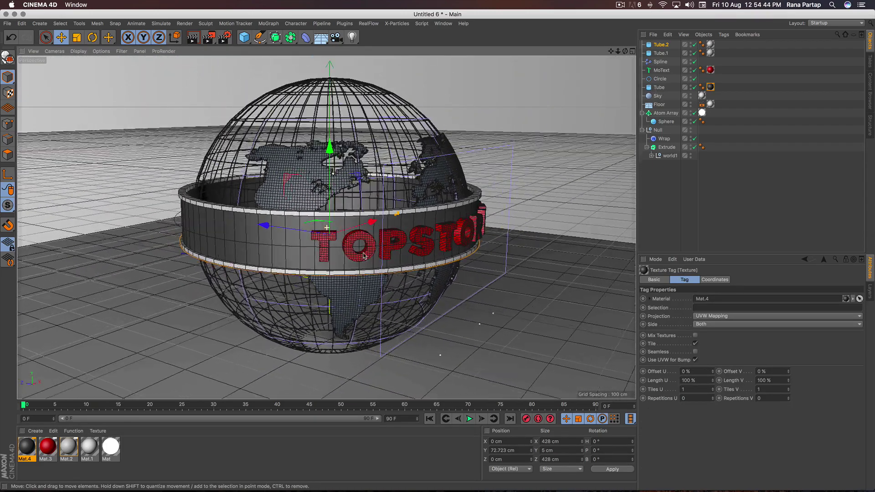
pyautogui.click(193, 37)
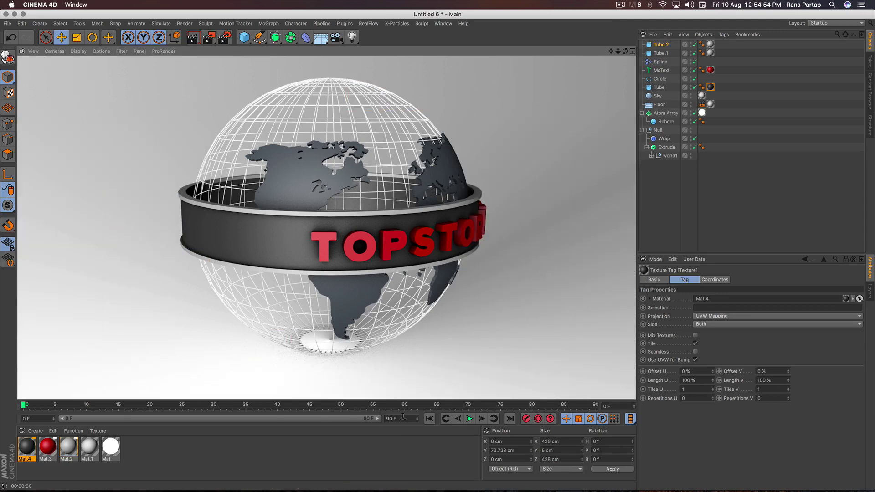
# Step: Extend the animation length and its preview range to 200 frames, and go to frame 120
pyautogui.moveTo(401, 418); pyautogui.dragTo(349, 428)
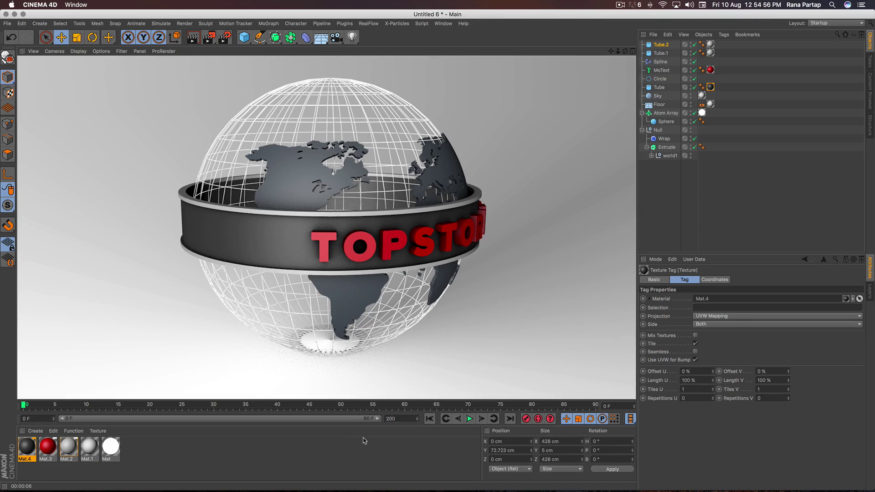
pyautogui.click(368, 445)
pyautogui.moveTo(209, 418); pyautogui.dragTo(388, 431)
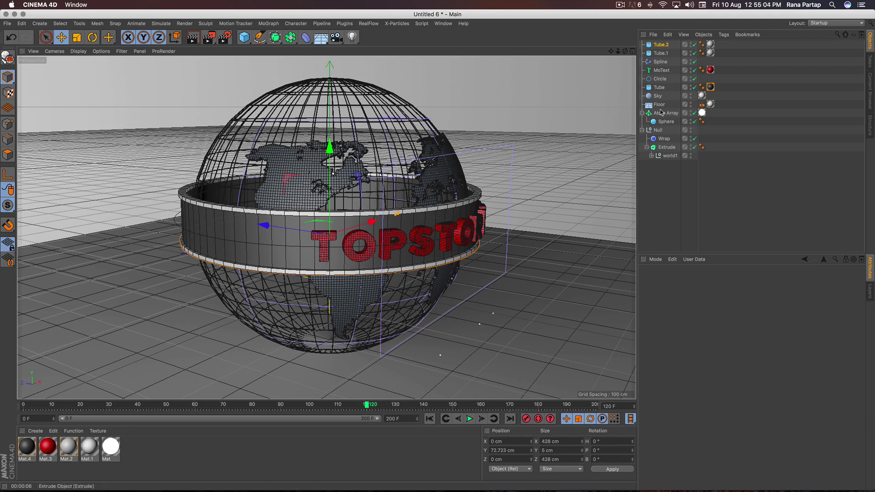
# Step: Animate the Spline effector's Offset with values of -24% at frame 120 and 18% at frame 0
pyautogui.click(660, 62)
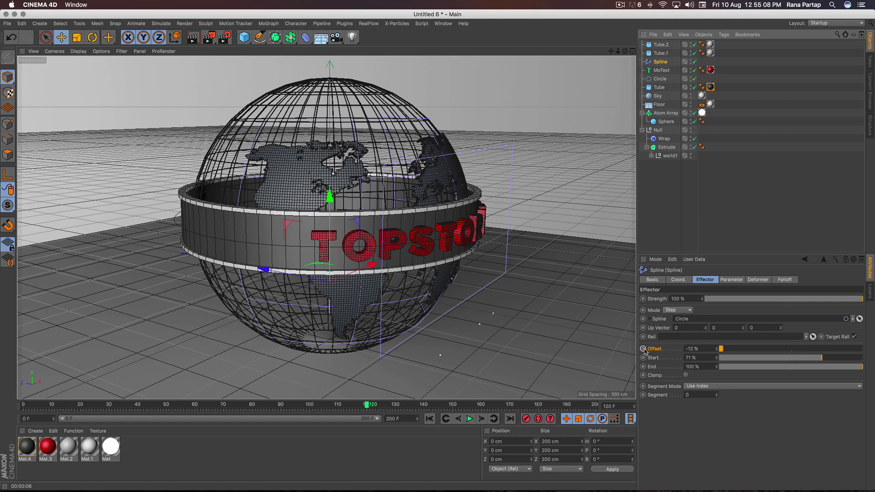
pyautogui.moveTo(718, 352); pyautogui.dragTo(718, 352)
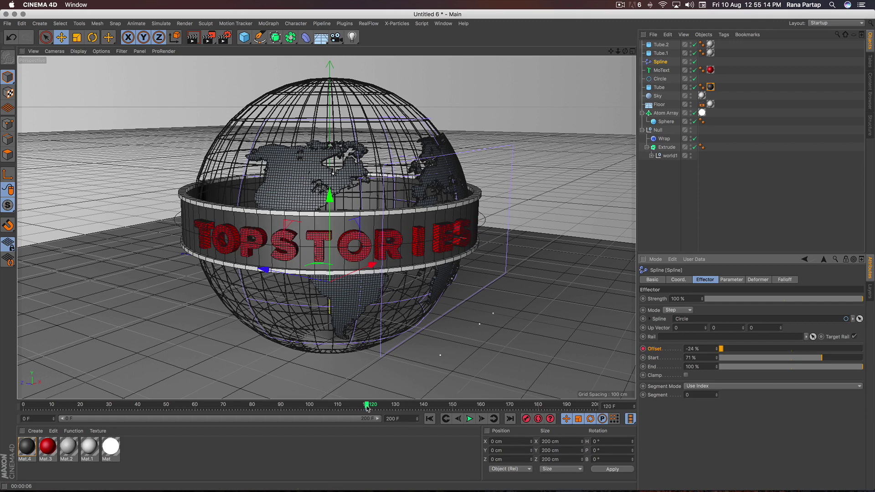
pyautogui.moveTo(367, 407); pyautogui.dragTo(9, 399)
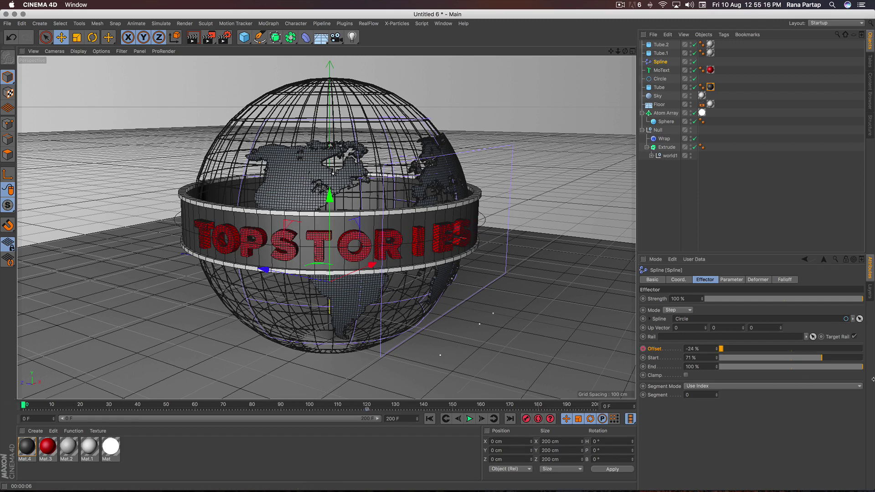
pyautogui.moveTo(717, 352); pyautogui.dragTo(717, 352)
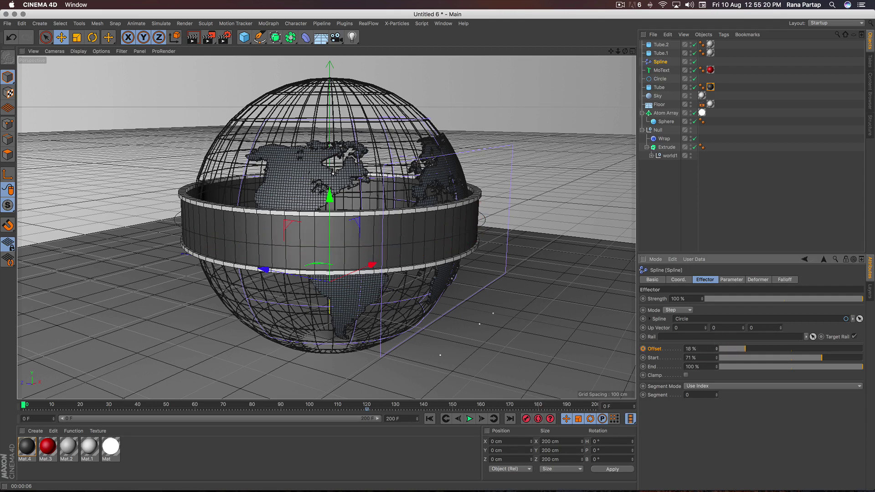
# Step: Show the Offset F-curve and change both of its keys to linear interpolation, then close the curve window
pyautogui.rightClick(654, 351)
pyautogui.moveTo(681, 333)
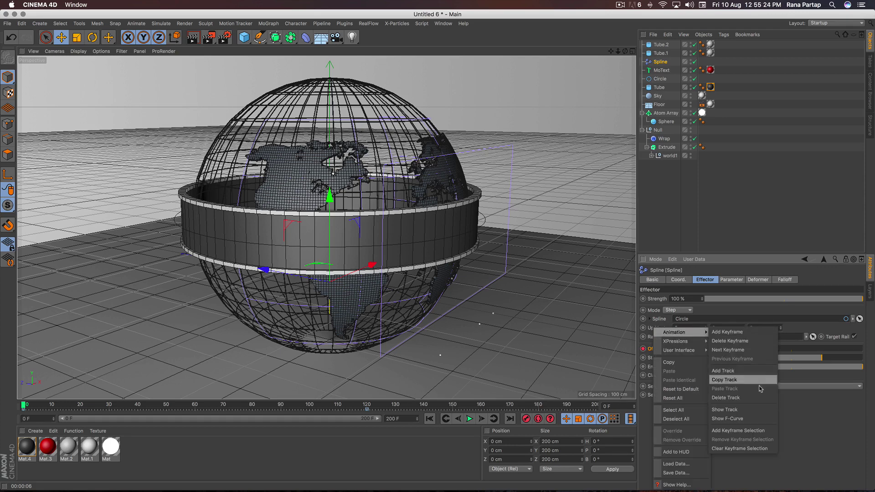
pyautogui.click(727, 419)
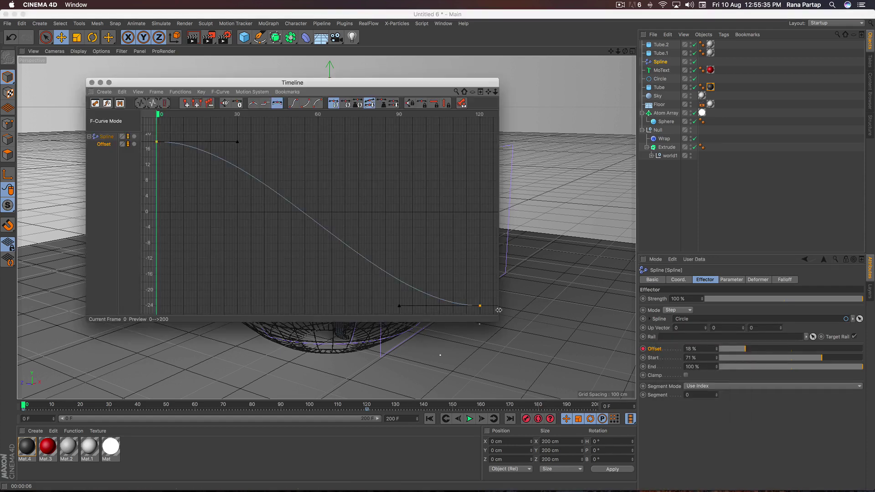
pyautogui.moveTo(498, 310); pyautogui.dragTo(148, 133)
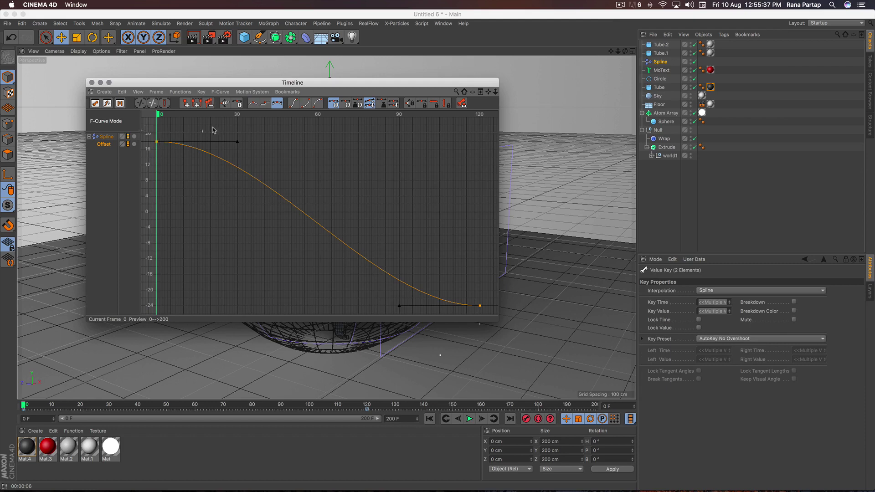
pyautogui.click(253, 104)
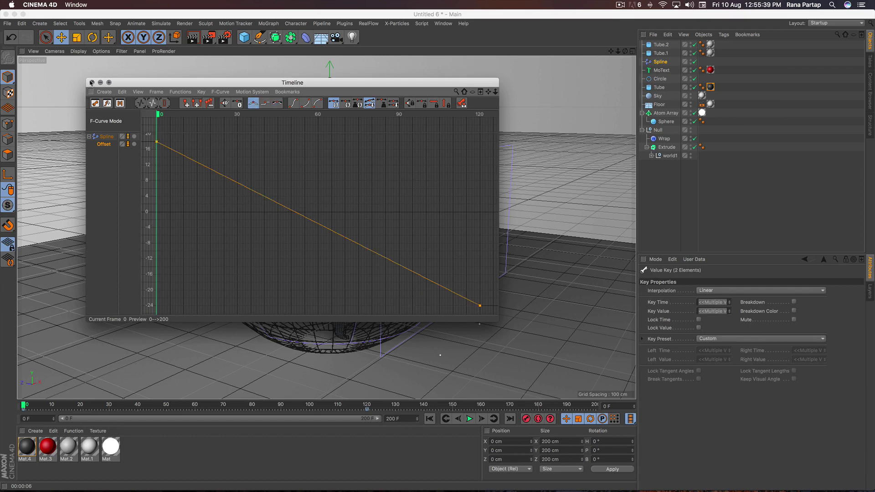
pyautogui.click(91, 82)
# Step: Go to frame 120 and add a target camera to the scene
pyautogui.moveTo(25, 408); pyautogui.dragTo(367, 420)
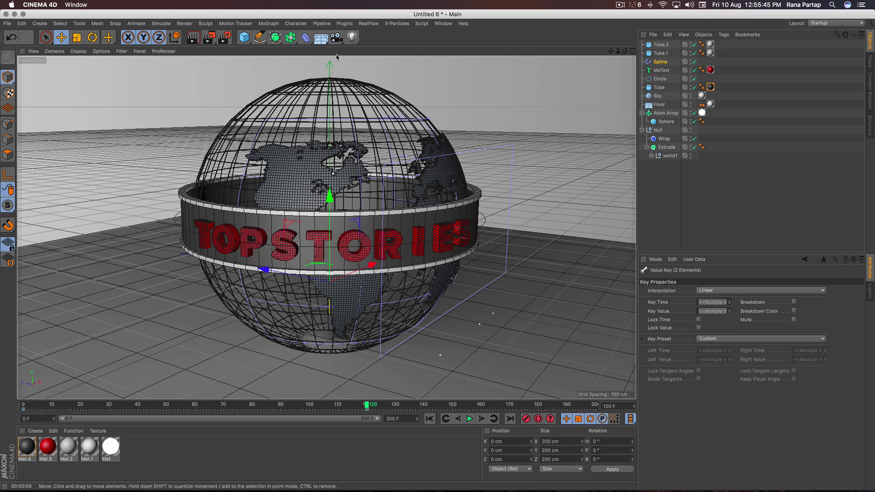
pyautogui.moveTo(337, 37); pyautogui.dragTo(389, 74)
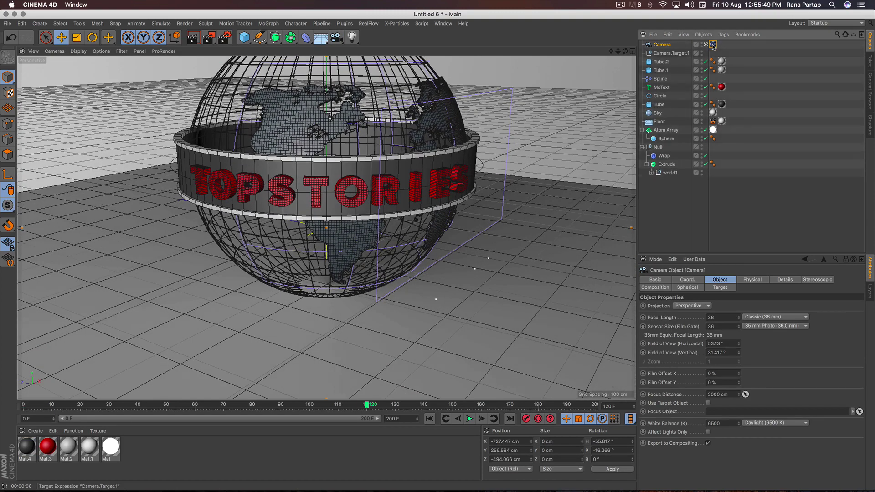
# Step: Add a null, set it as the target object of the camera's Target tag, and raise it to about 89 cm on Y
pyautogui.click(713, 45)
pyautogui.moveTo(245, 37); pyautogui.dragTo(295, 54)
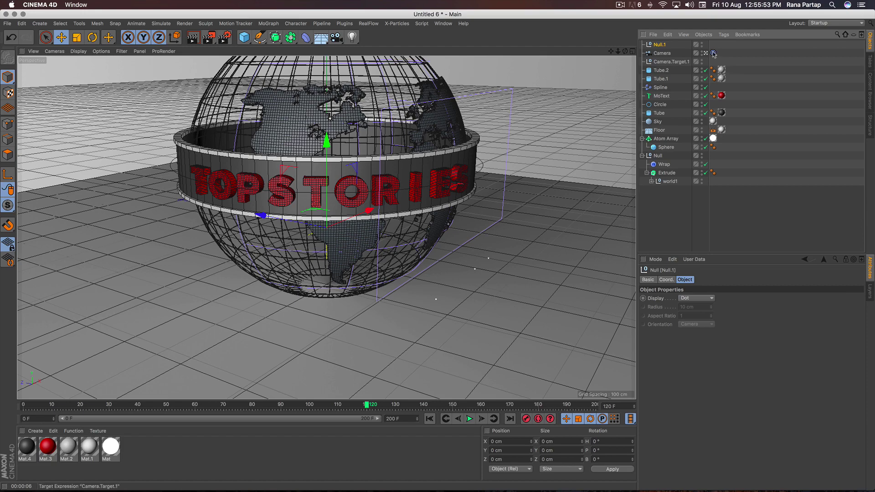
pyautogui.click(714, 54)
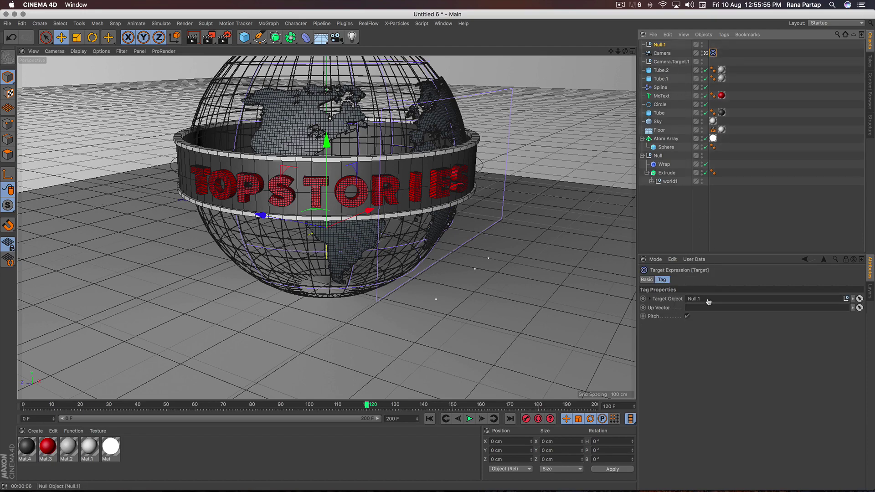
pyautogui.click(660, 44)
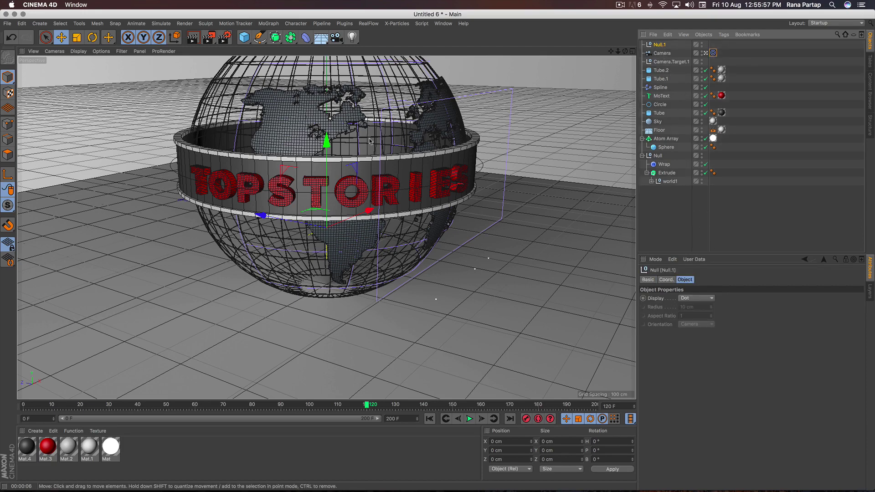
pyautogui.moveTo(327, 142); pyautogui.dragTo(335, 89)
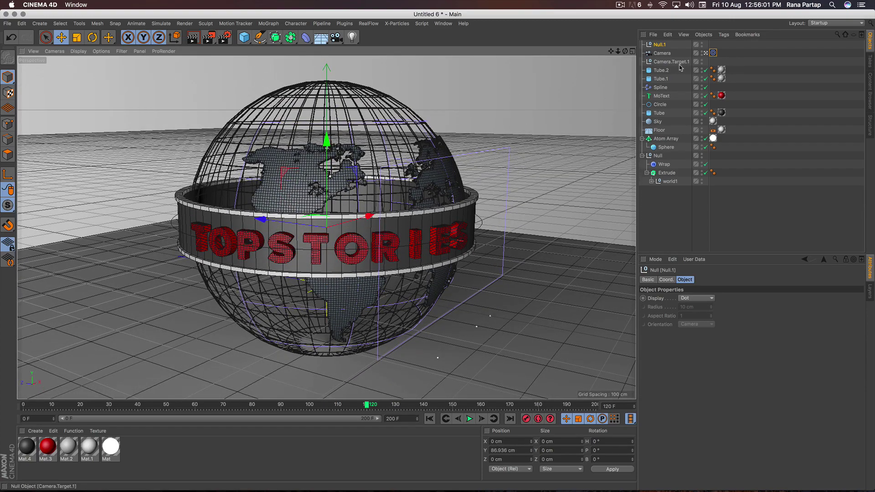
# Step: Keyframe the camera at frame 120, keyframe it at frame 0 in a close high view at about X 101, Y 540, Z -315 cm, and preview
pyautogui.click(667, 54)
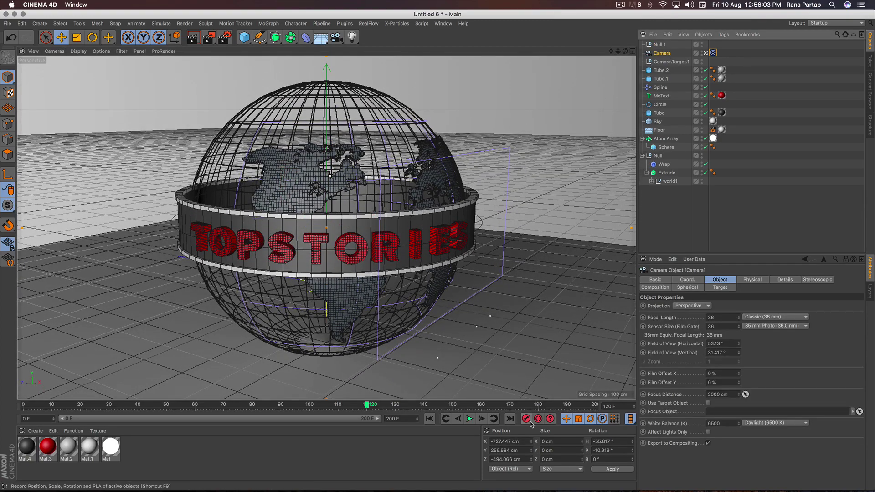
pyautogui.moveTo(365, 407); pyautogui.dragTo(23, 407)
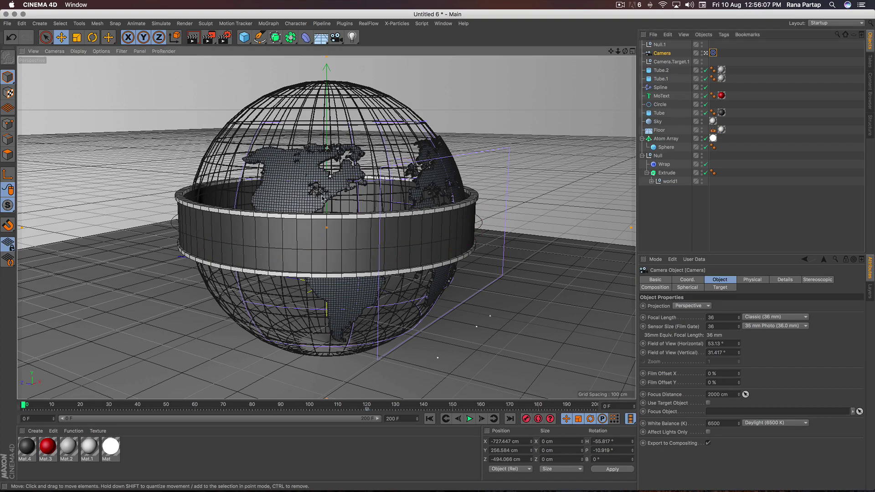
pyautogui.scroll(5, 324, 198)
pyautogui.keyDown('alt'); pyautogui.moveTo(356, 152); pyautogui.dragTo(194, 216); pyautogui.keyUp('alt')
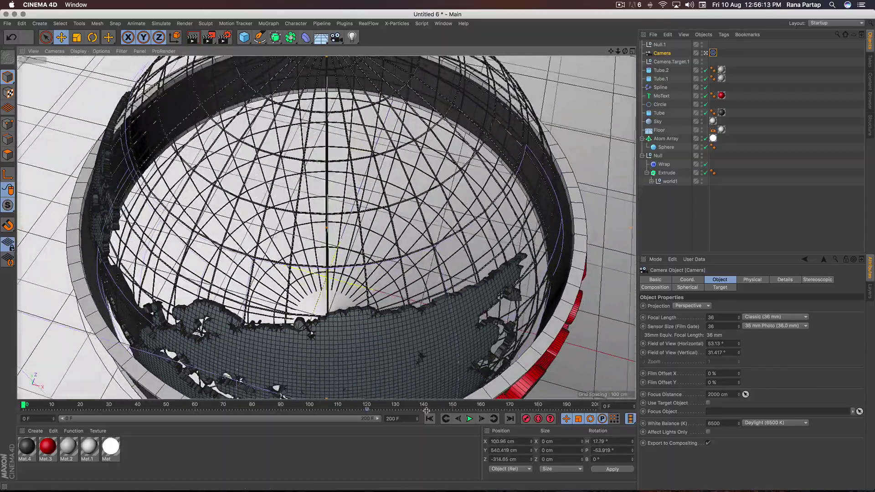
pyautogui.click(472, 421)
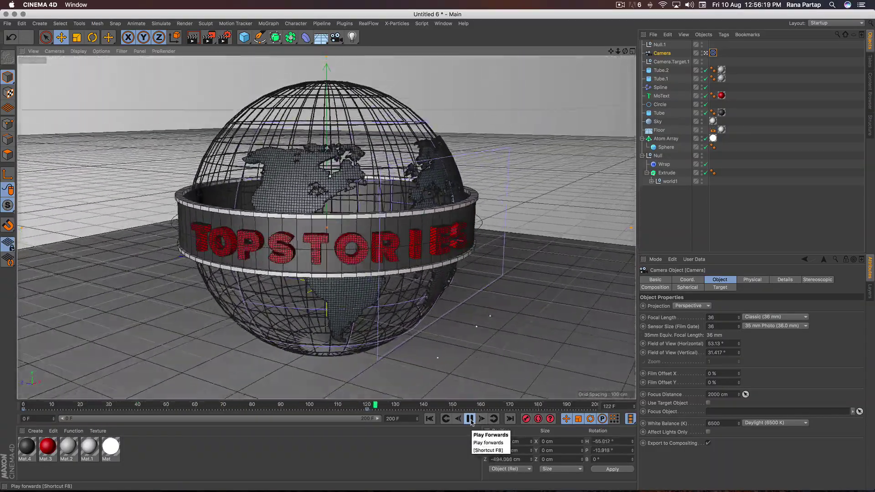
pyautogui.click(471, 419)
# Step: Change the camera keys at frames 120 and 0 to linear interpolation, and play the animation from the start
pyautogui.moveTo(371, 407); pyautogui.dragTo(329, 407)
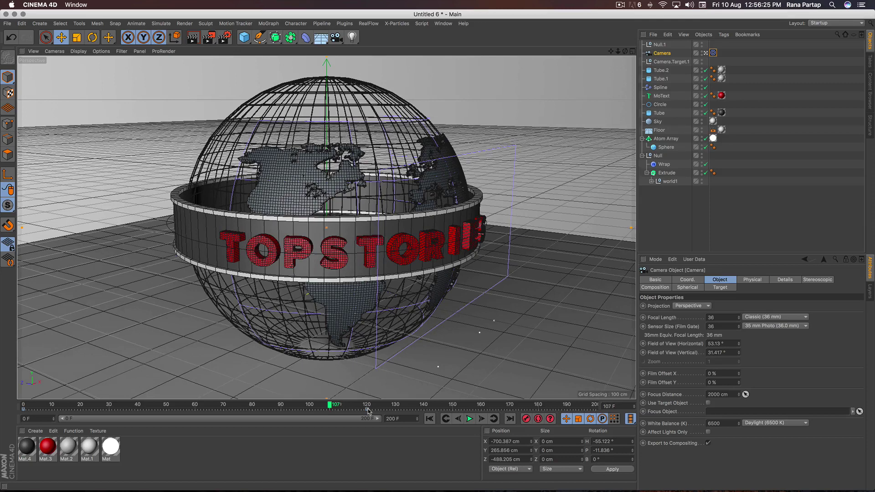
pyautogui.click(369, 410)
pyautogui.click(731, 290)
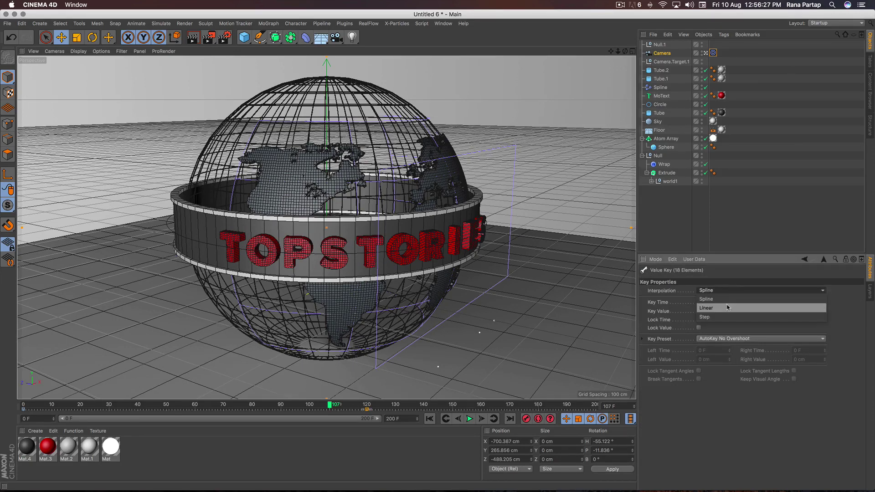
pyautogui.click(728, 308)
pyautogui.click(732, 290)
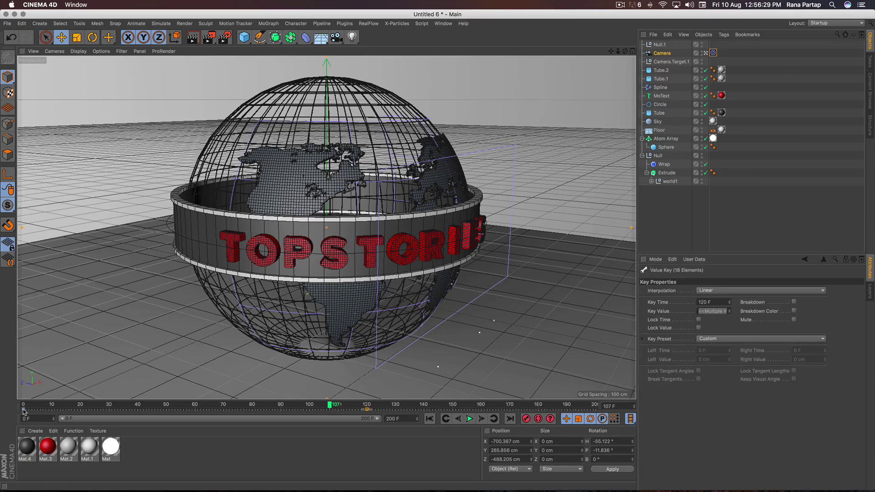
pyautogui.click(711, 299)
pyautogui.click(732, 290)
pyautogui.click(728, 308)
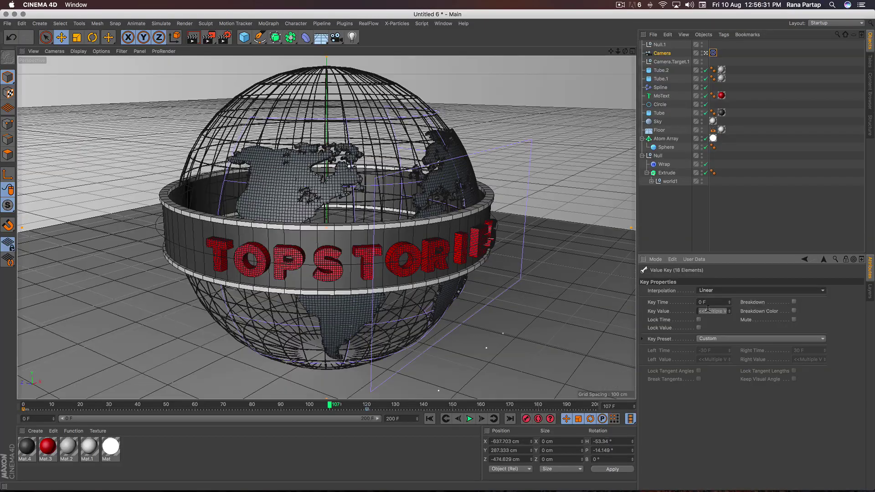
pyautogui.click(431, 419)
pyautogui.click(470, 419)
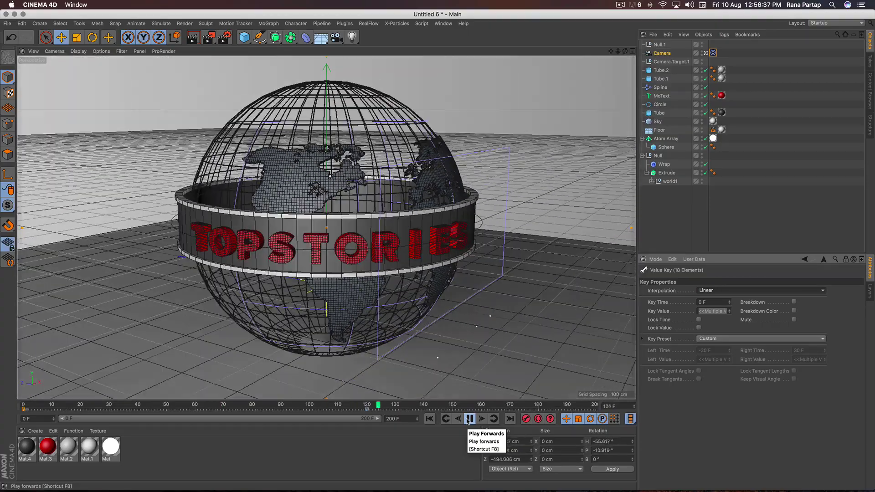
pyautogui.click(470, 419)
# Step: Keyframe the camera at frame 180 slightly closer, at about X -676, Y 242, Z -461 cm, with linear interpolation, and preview the move
pyautogui.click(367, 407)
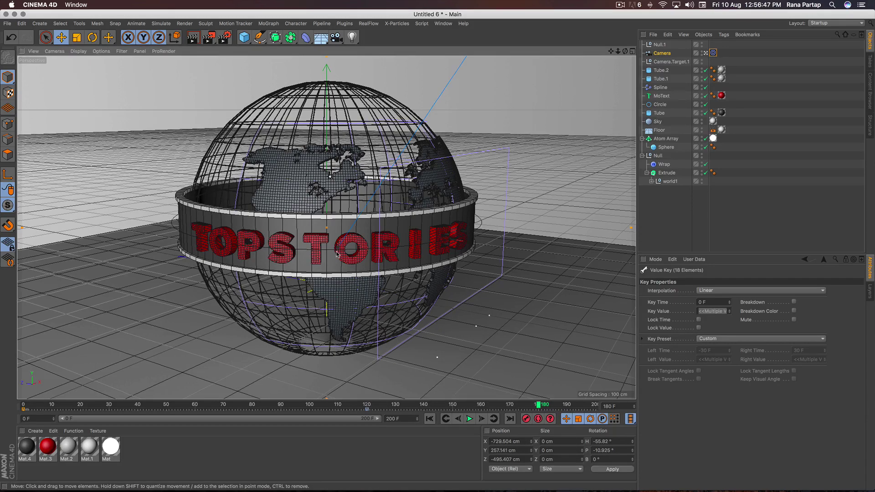
pyautogui.scroll(3, 336, 253)
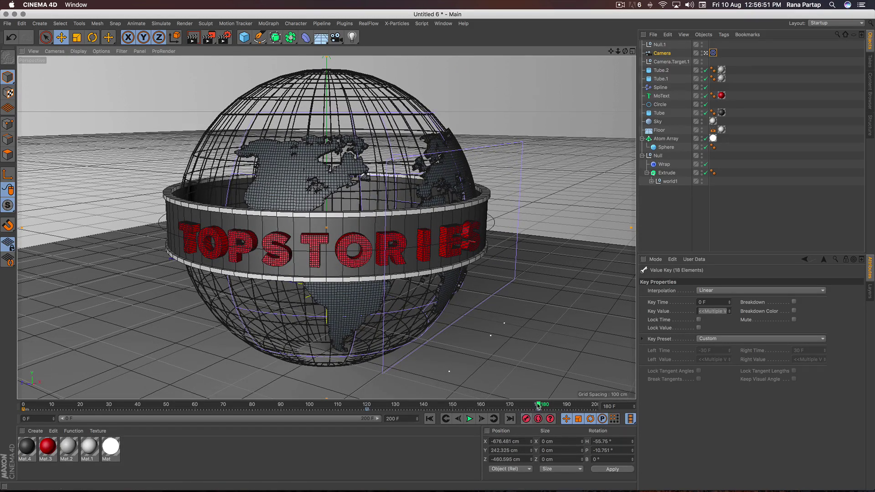
pyautogui.moveTo(539, 405); pyautogui.dragTo(528, 405)
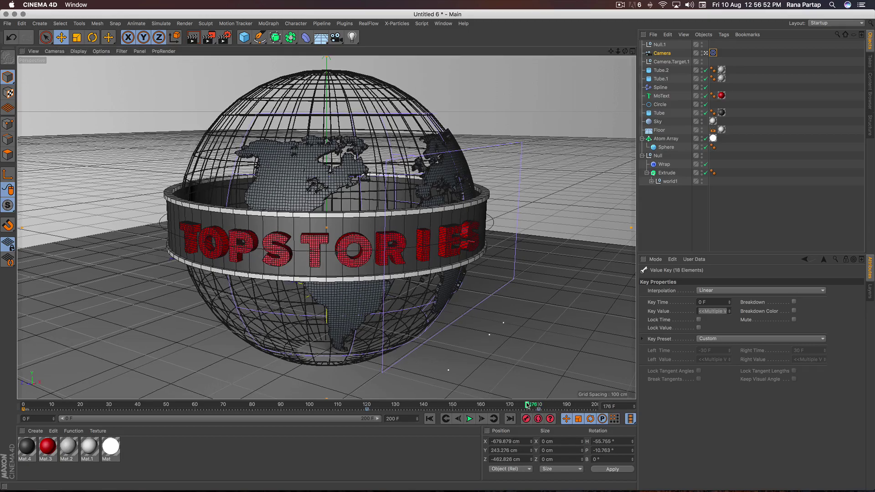
pyautogui.click(725, 293)
pyautogui.click(722, 300)
pyautogui.click(429, 419)
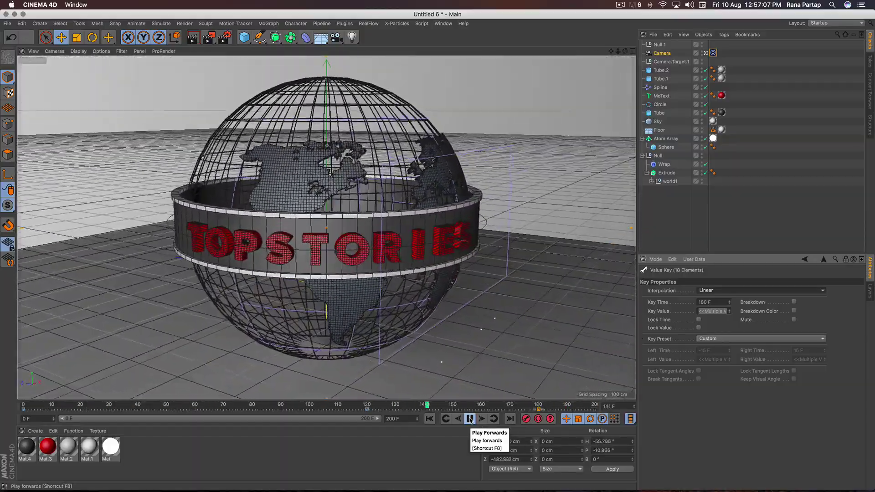
pyautogui.click(470, 419)
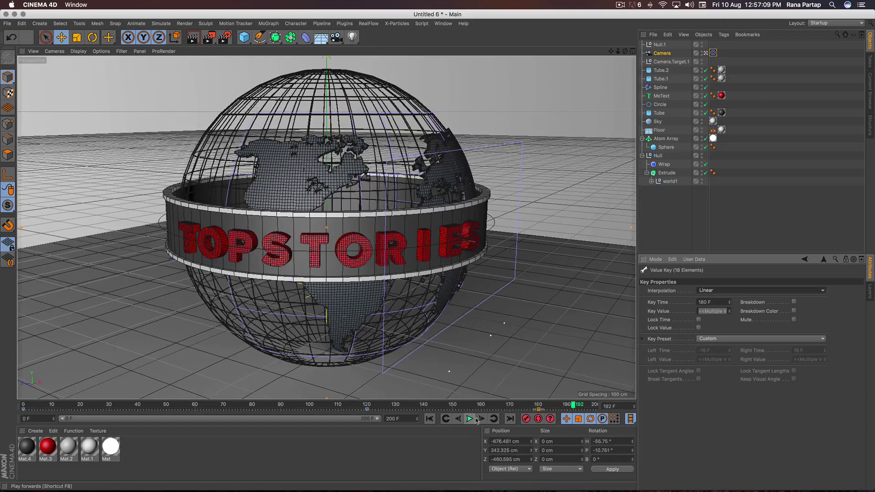
# Step: Keyframe the world map's null at frame 200, and rotate it to a heading of about -108° with a key at frame 0
pyautogui.moveTo(575, 408); pyautogui.dragTo(602, 407)
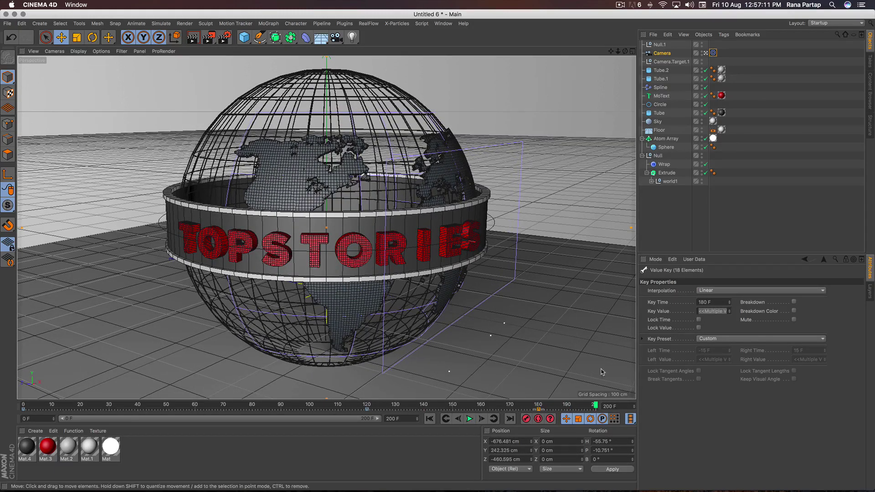
pyautogui.click(659, 155)
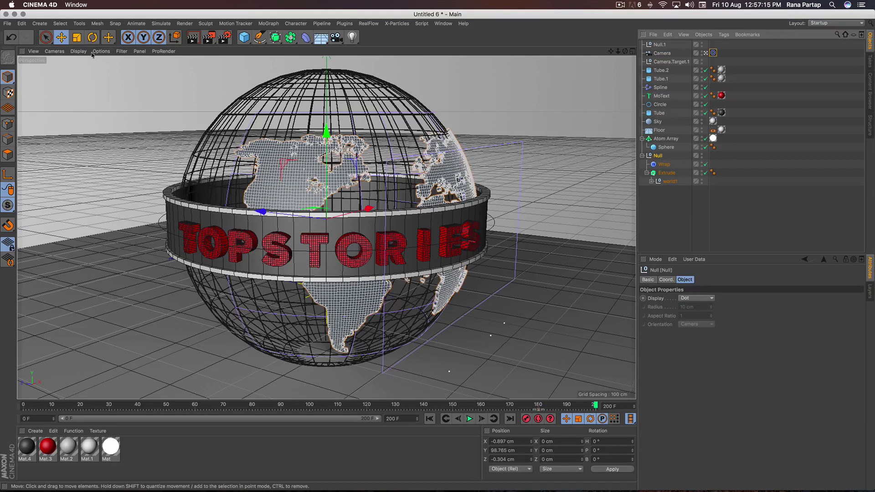
pyautogui.click(92, 37)
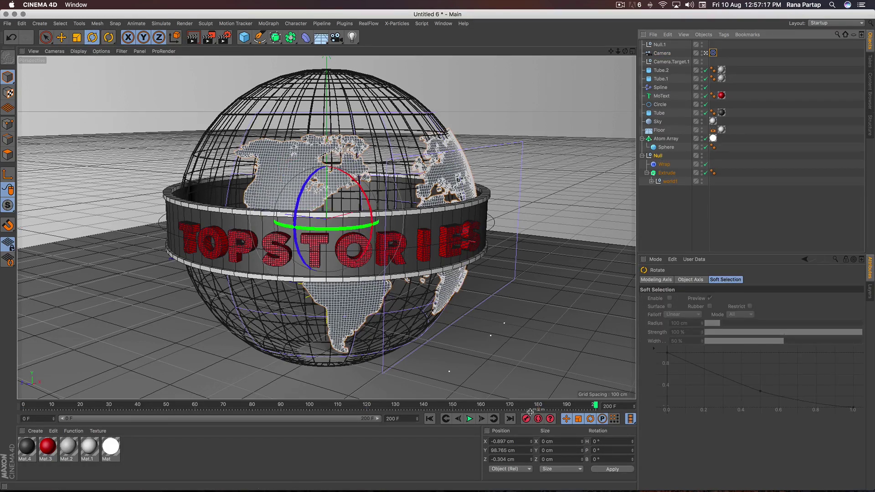
pyautogui.moveTo(578, 405); pyautogui.dragTo(8, 393)
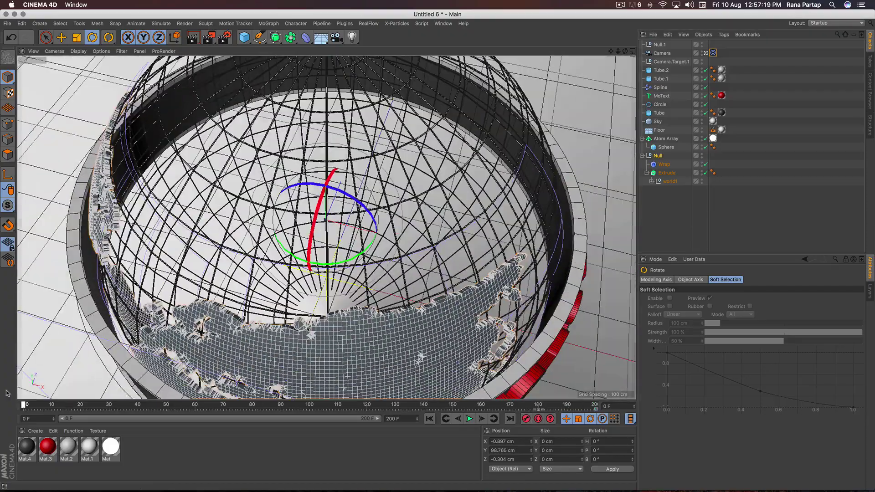
pyautogui.moveTo(296, 258); pyautogui.dragTo(392, 237)
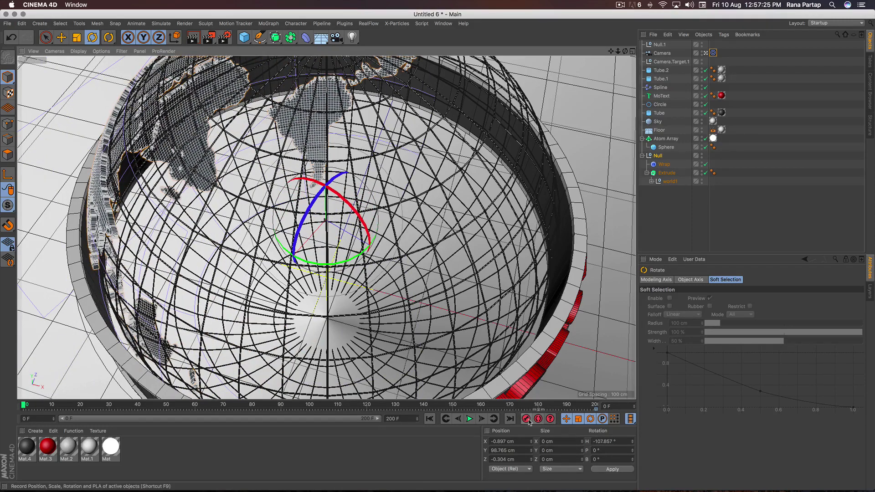
# Step: Set the world map null's keys at frames 200 and 0 to linear interpolation, and play the animation
pyautogui.click(597, 409)
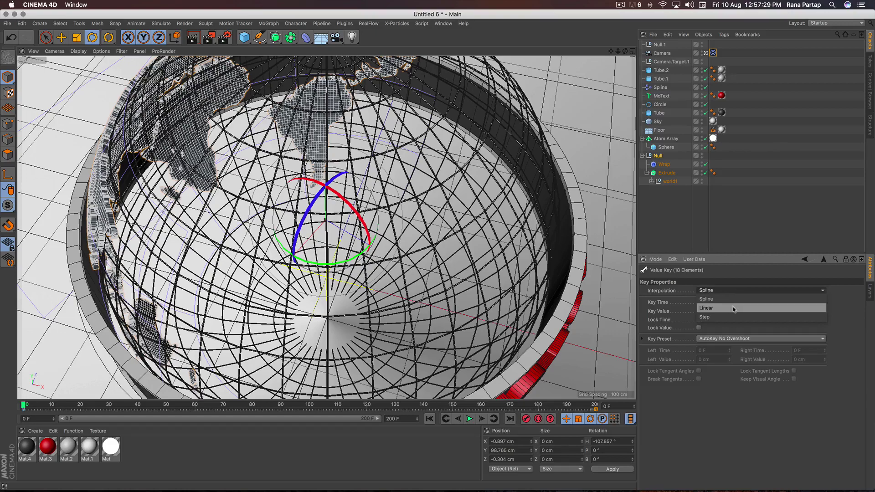
pyautogui.moveTo(31, 407); pyautogui.dragTo(44, 405)
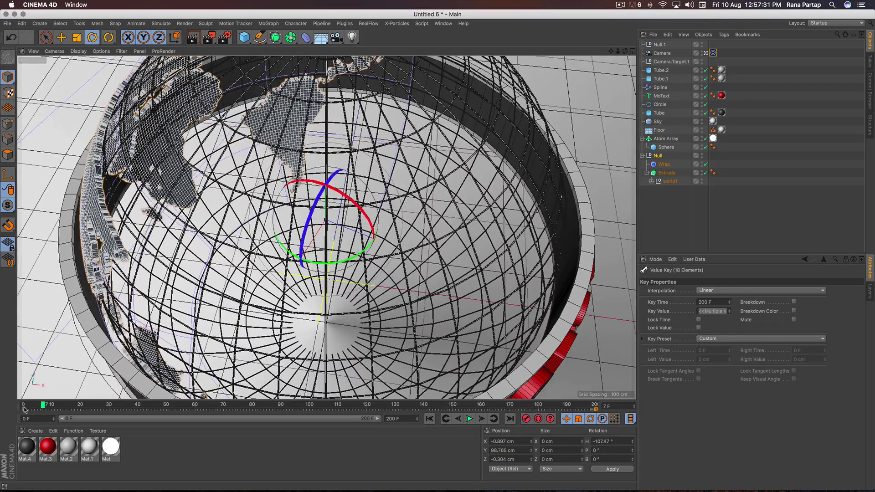
pyautogui.click(730, 291)
pyautogui.click(712, 300)
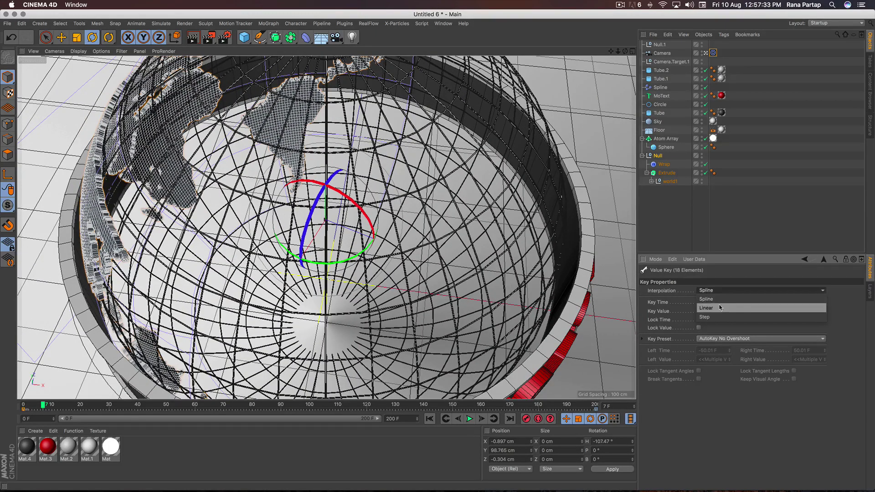
pyautogui.click(470, 419)
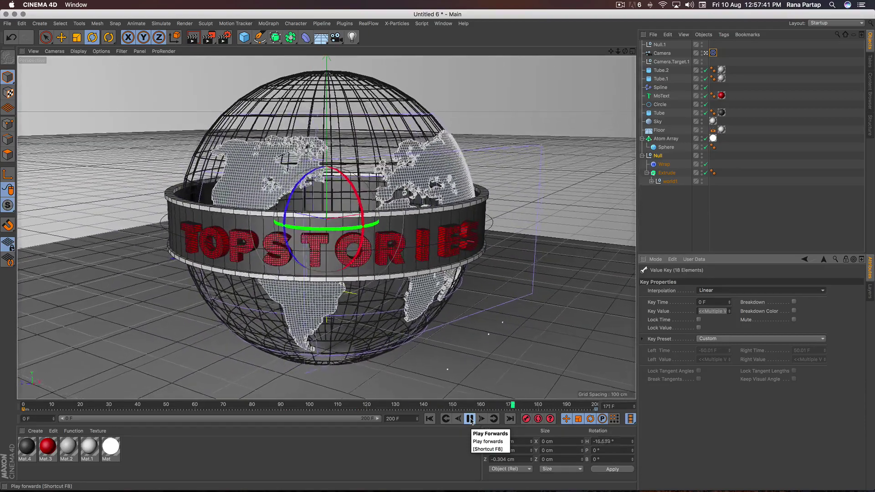
# Step: At frame 200, rotate the world map's null to a heading of about -60° and record a new key there
pyautogui.click(597, 405)
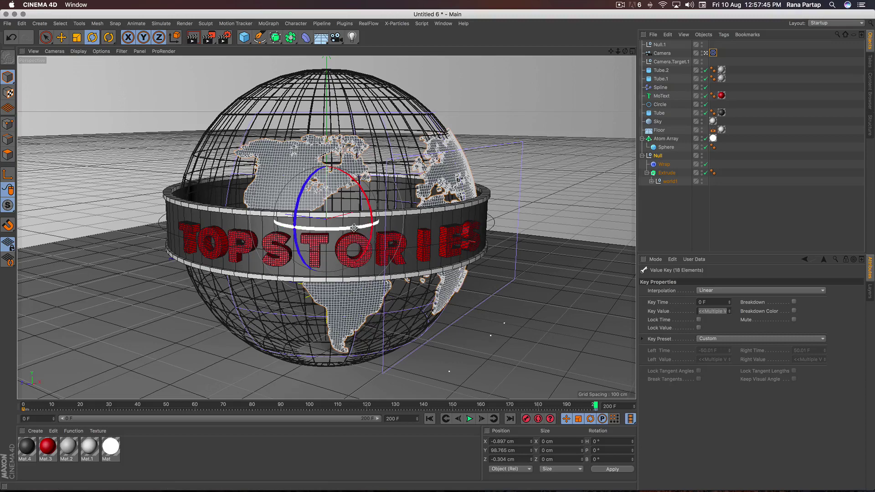
pyautogui.moveTo(355, 226); pyautogui.dragTo(333, 229)
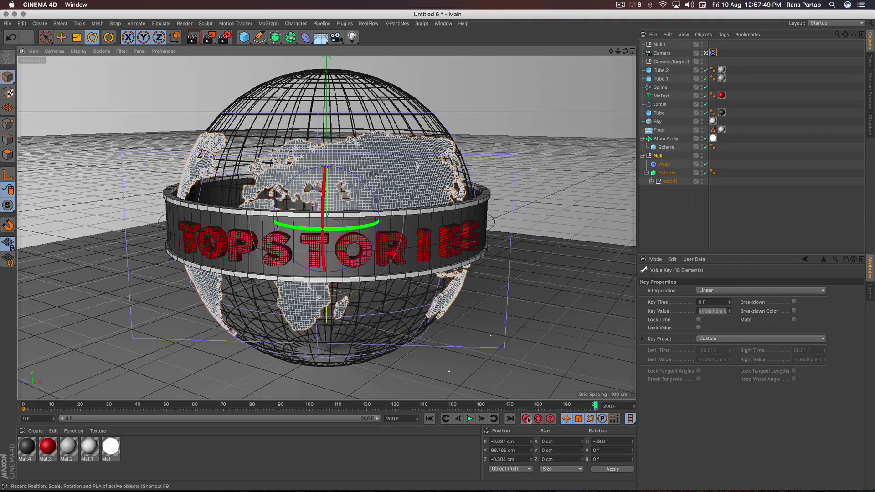
pyautogui.moveTo(595, 407); pyautogui.dragTo(409, 394)
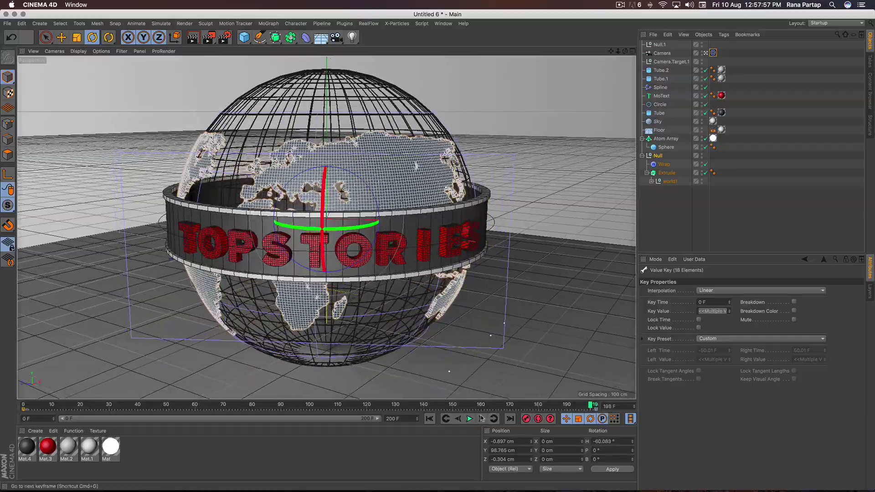
# Step: Play the animation from the start, stop it at frame 192 and render the view
pyautogui.click(429, 419)
pyautogui.click(469, 419)
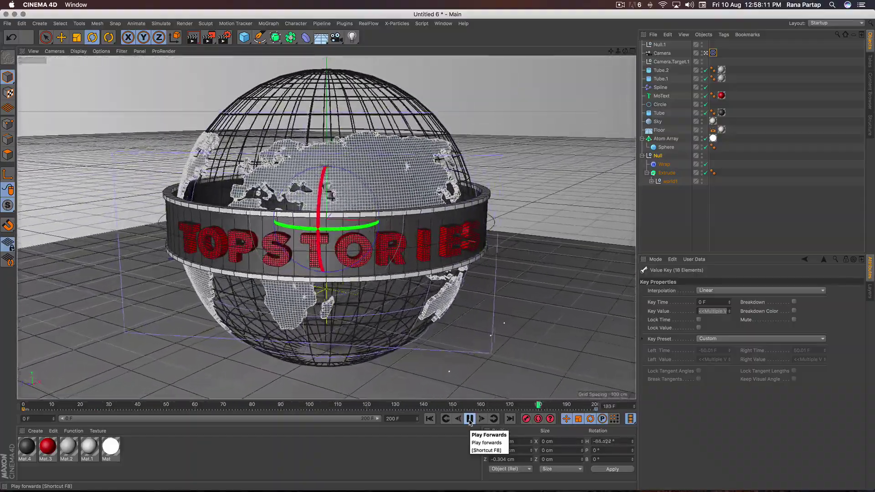
pyautogui.click(470, 422)
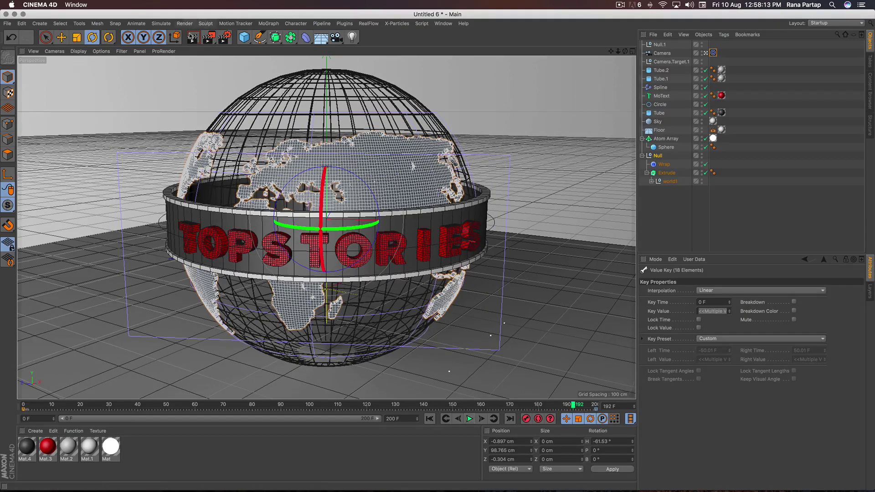
pyautogui.press('super+r')
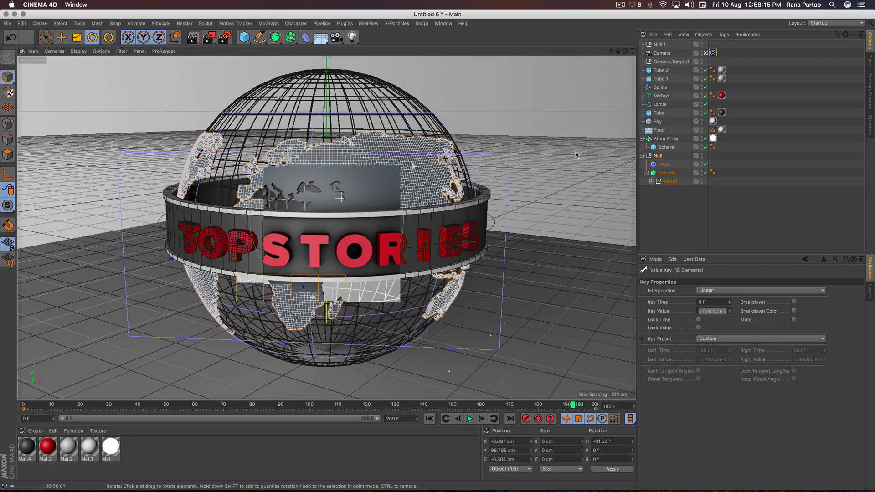